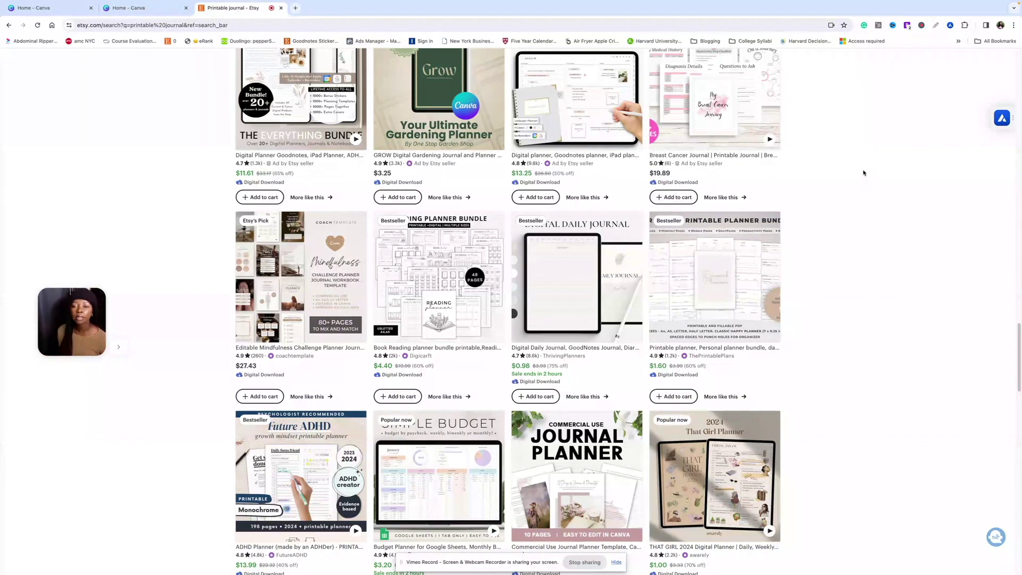
# Step: Scroll the 'printable journal' results to the Printable Bullet Journal Bundle listing and bring up its link menu
pyautogui.scroll(-7, 863, 173)
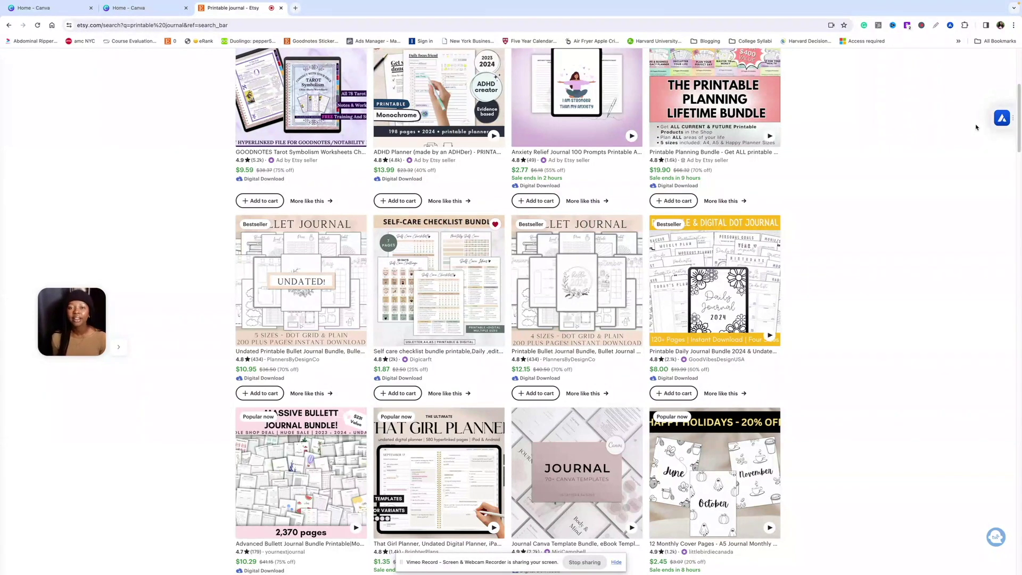
pyautogui.scroll(5, 977, 127)
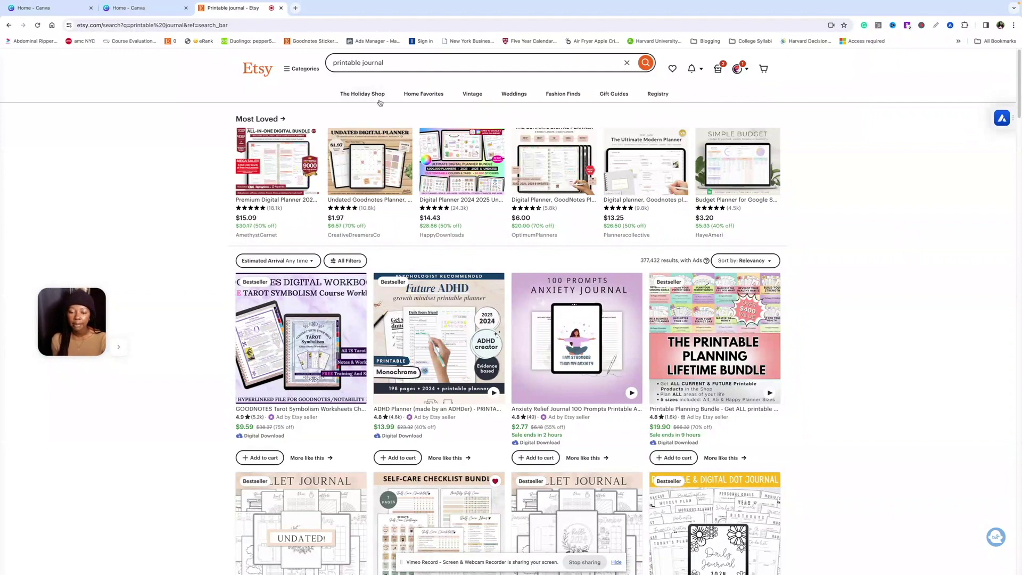
pyautogui.scroll(-2, 880, 201)
pyautogui.scroll(-1, 883, 200)
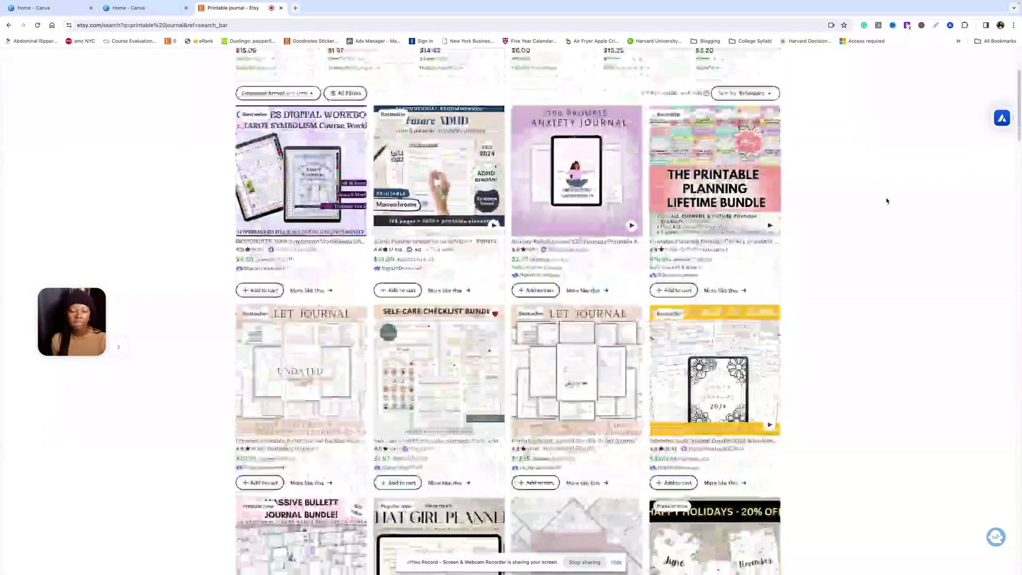
pyautogui.scroll(-1, 888, 195)
pyautogui.scroll(-1, 891, 193)
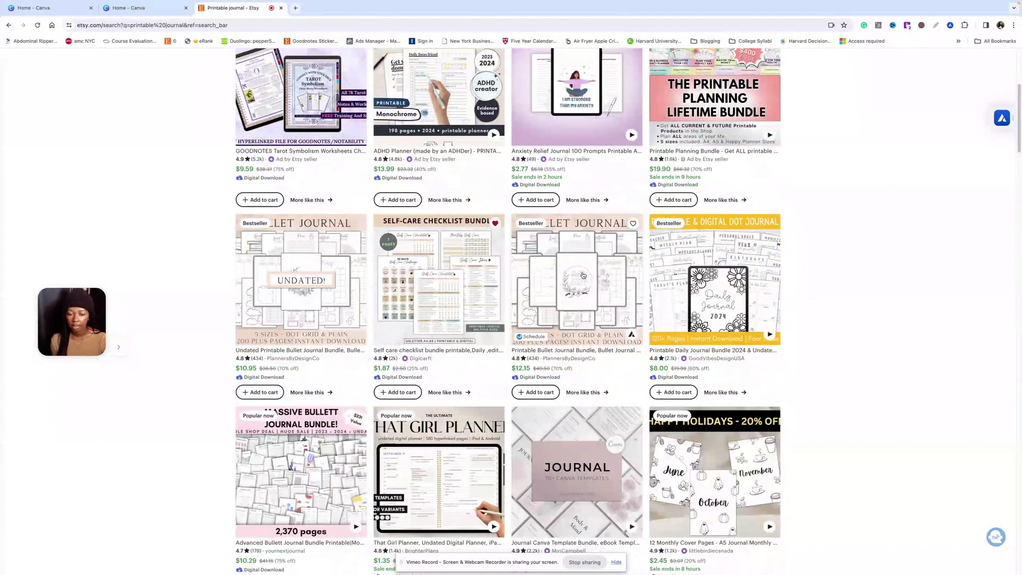
pyautogui.rightClick(586, 273)
# Step: Open the Bullet Journal Bundle listing in a new tab and browse its photos to the January planner
pyautogui.click(608, 277)
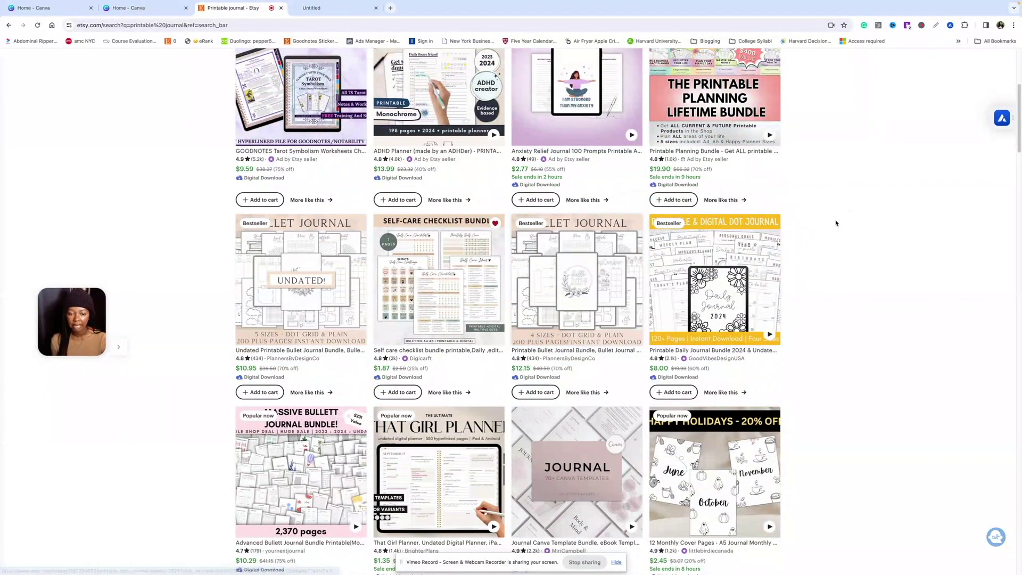
pyautogui.scroll(-1, 845, 243)
pyautogui.scroll(-4, 846, 242)
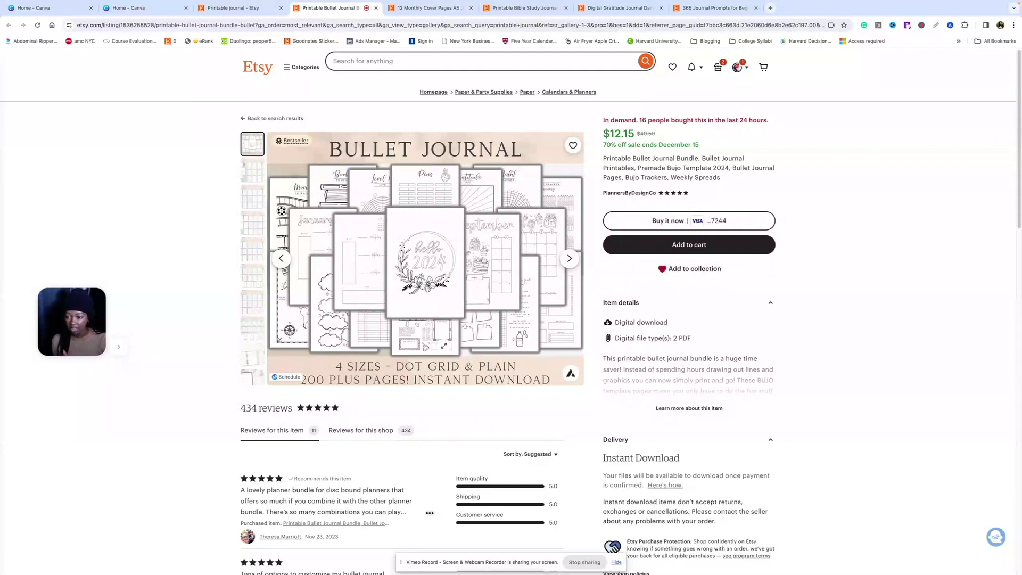
pyautogui.click(251, 198)
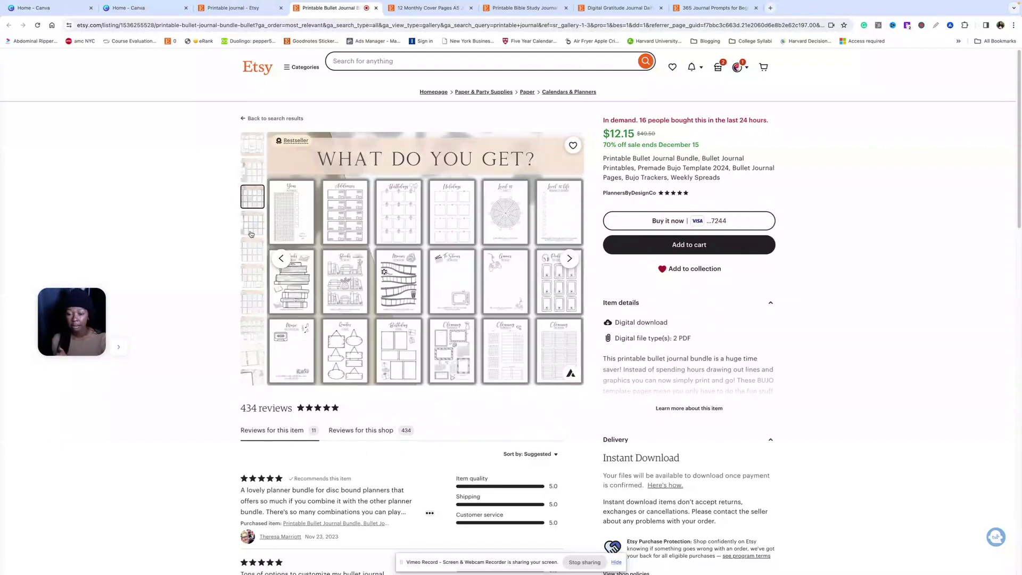
pyautogui.click(252, 233)
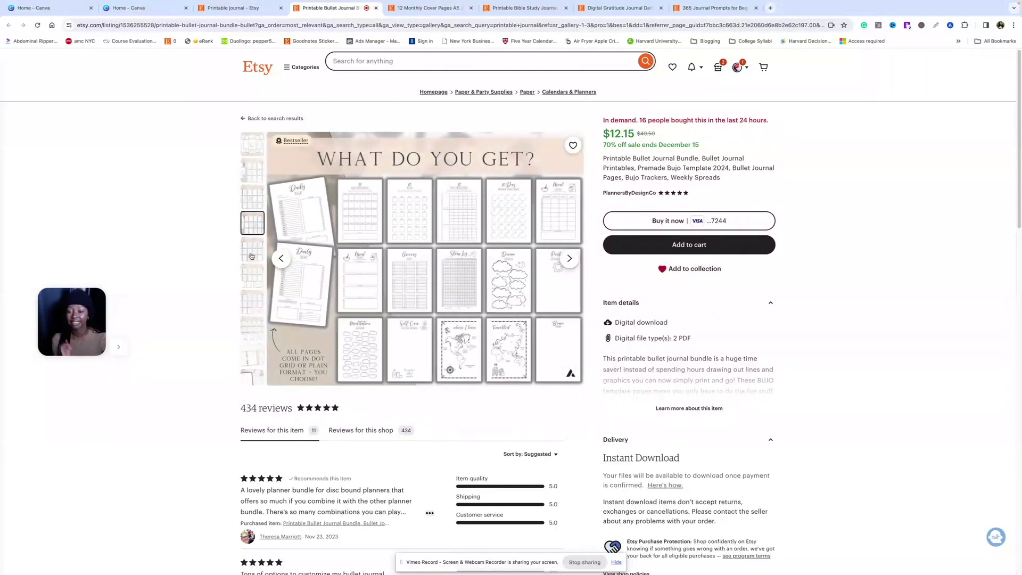
pyautogui.click(251, 256)
pyautogui.click(253, 360)
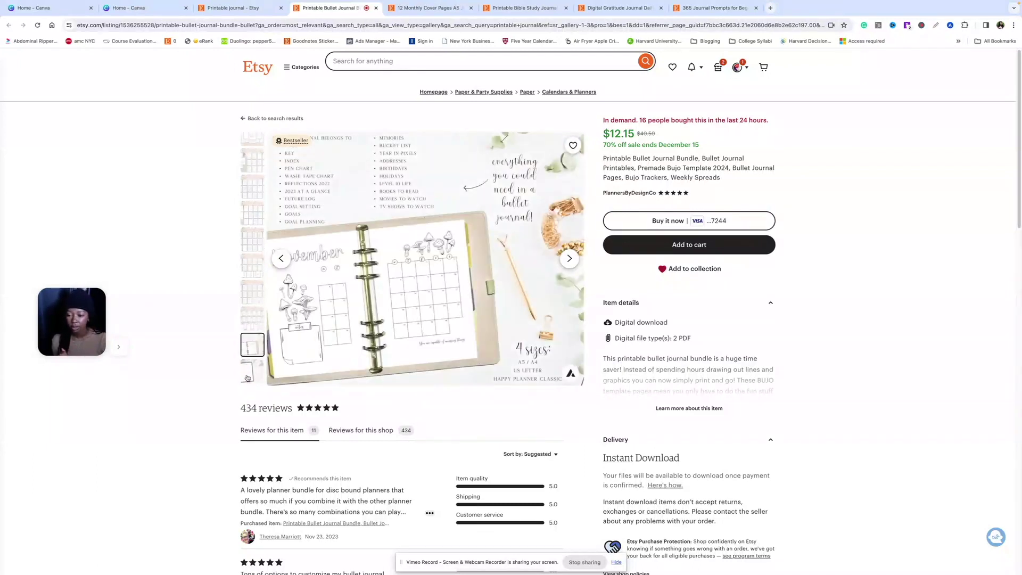
pyautogui.click(249, 376)
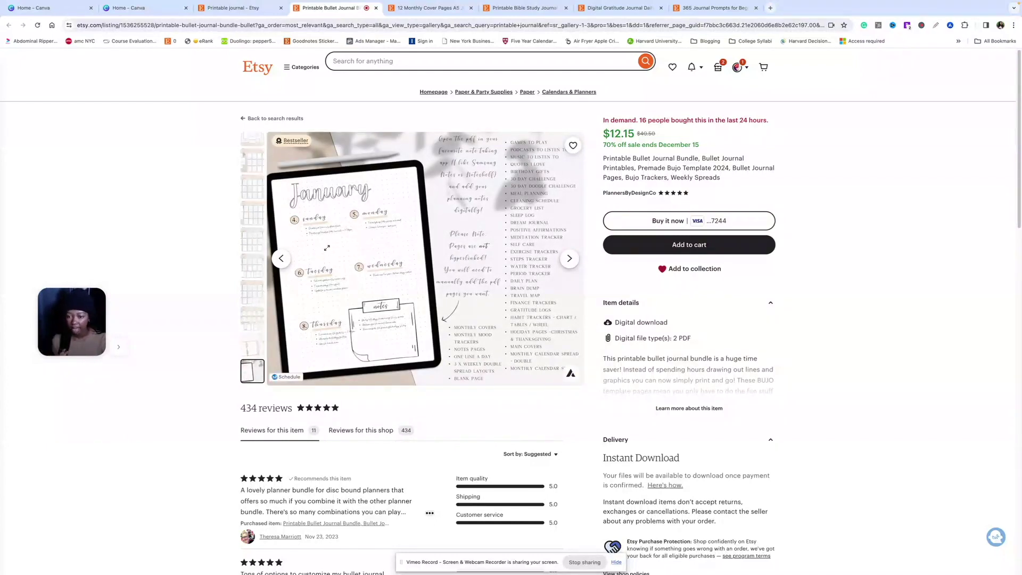
# Step: On the 12 Monthly Cover Pages listing, view the July–December, May, September and December cover photos
pyautogui.hotkey('ctrl', 'Tab')
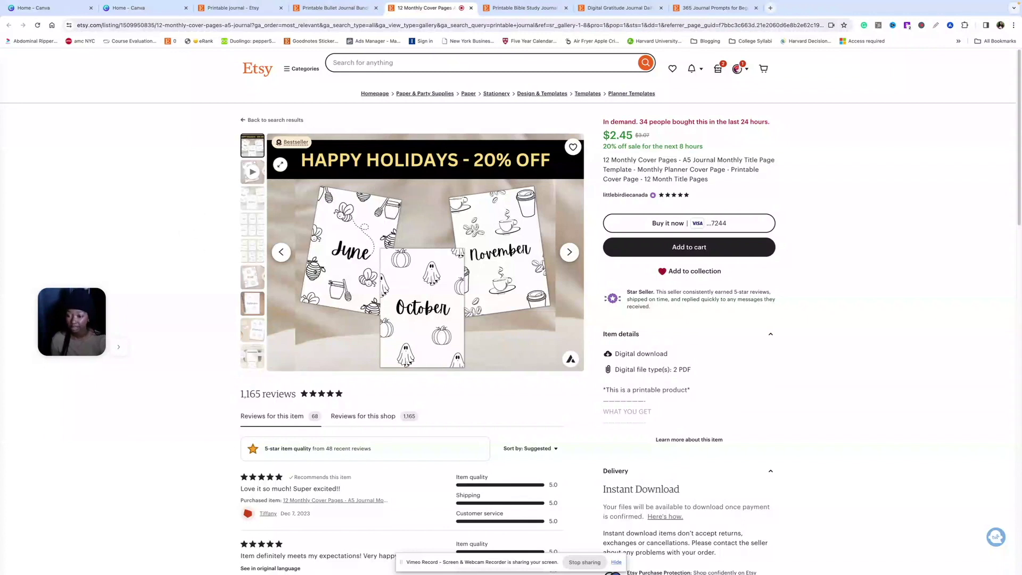
pyautogui.scroll(-1, 282, 175)
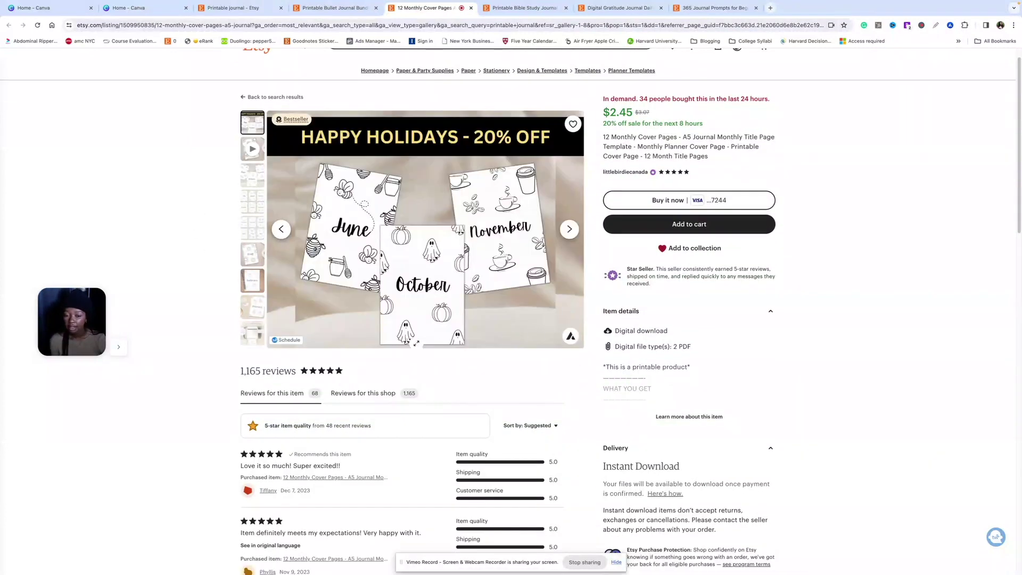
pyautogui.click(250, 204)
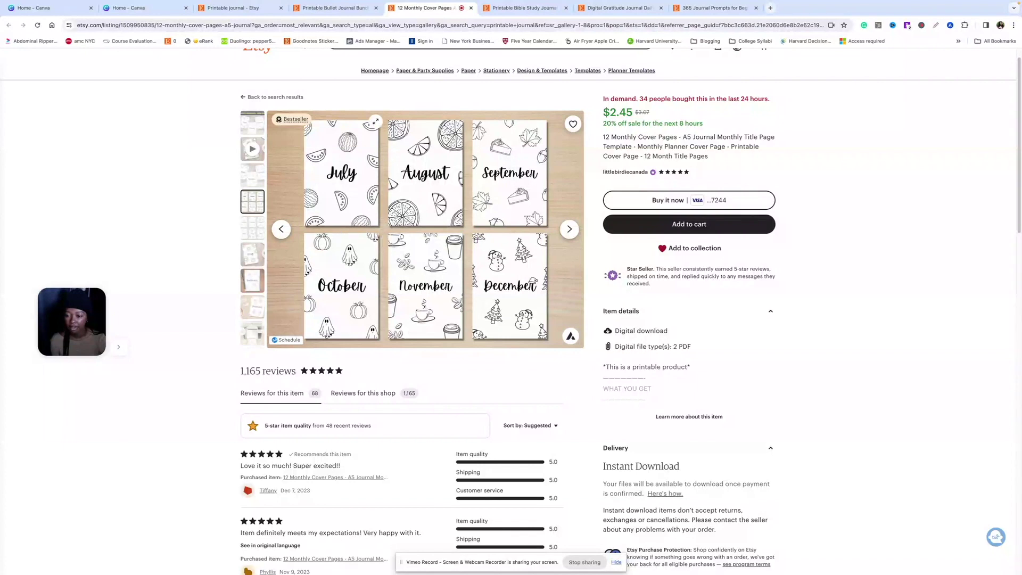
pyautogui.click(252, 260)
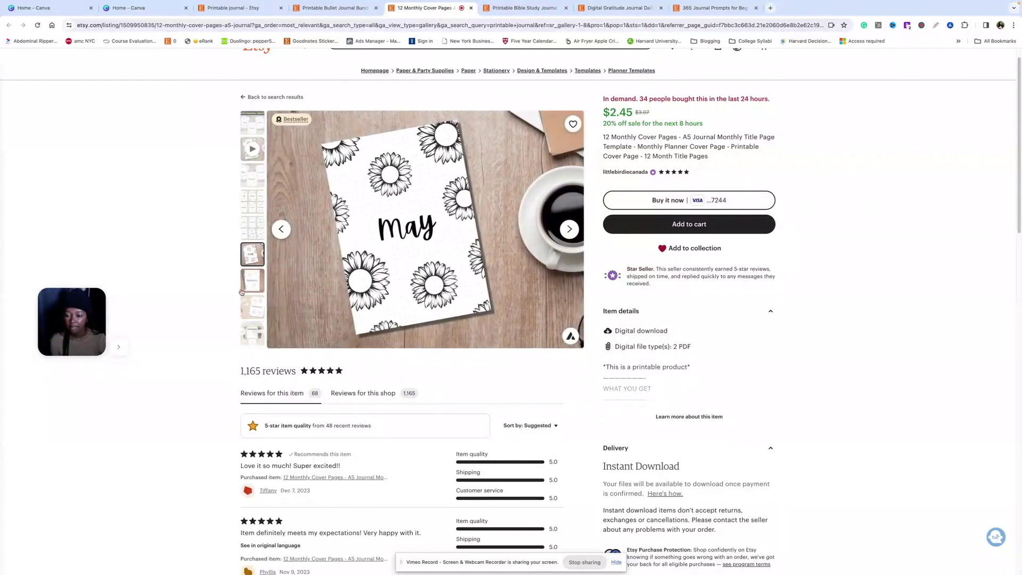
pyautogui.click(252, 282)
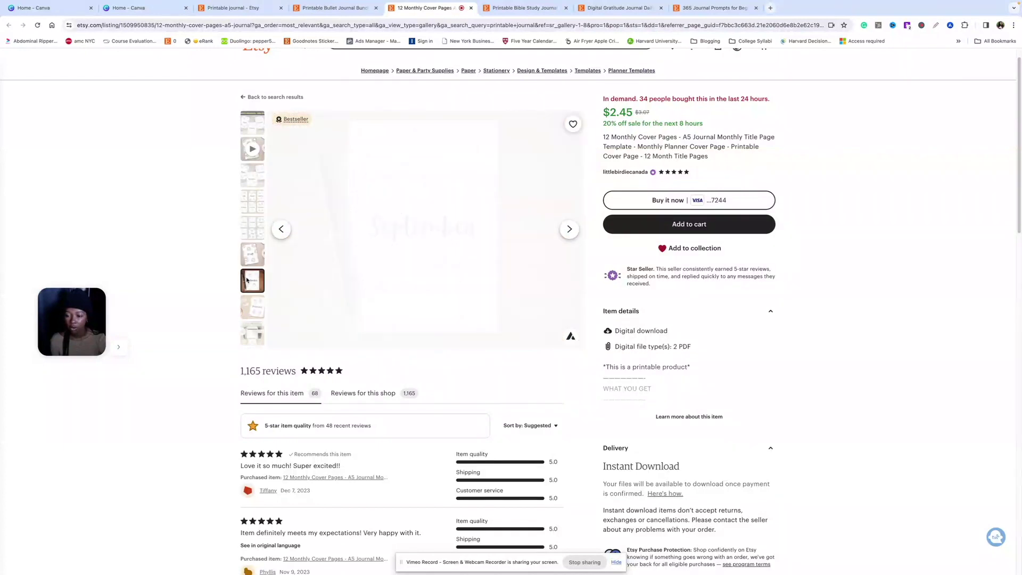
pyautogui.click(248, 313)
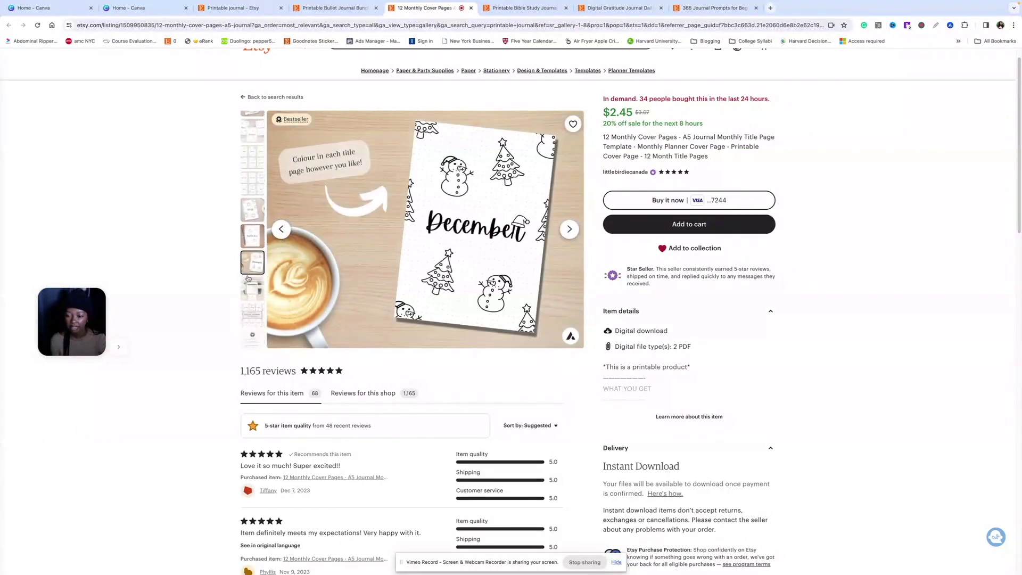
# Step: View the Bullet Journal Cover Pages and download notice photos, then switch to the 365 Journal Prompts listing
pyautogui.click(250, 288)
pyautogui.click(254, 314)
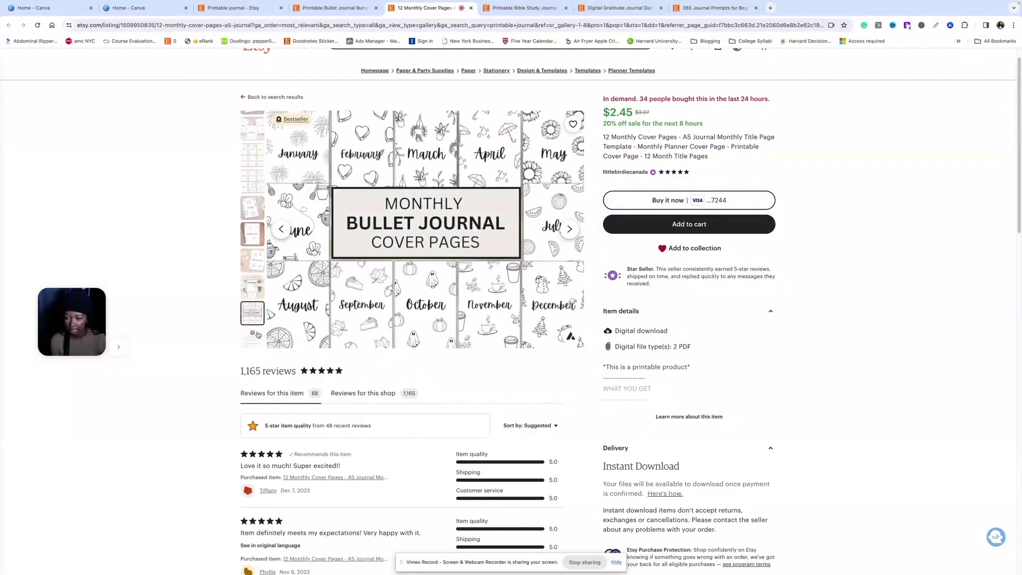
pyautogui.click(253, 335)
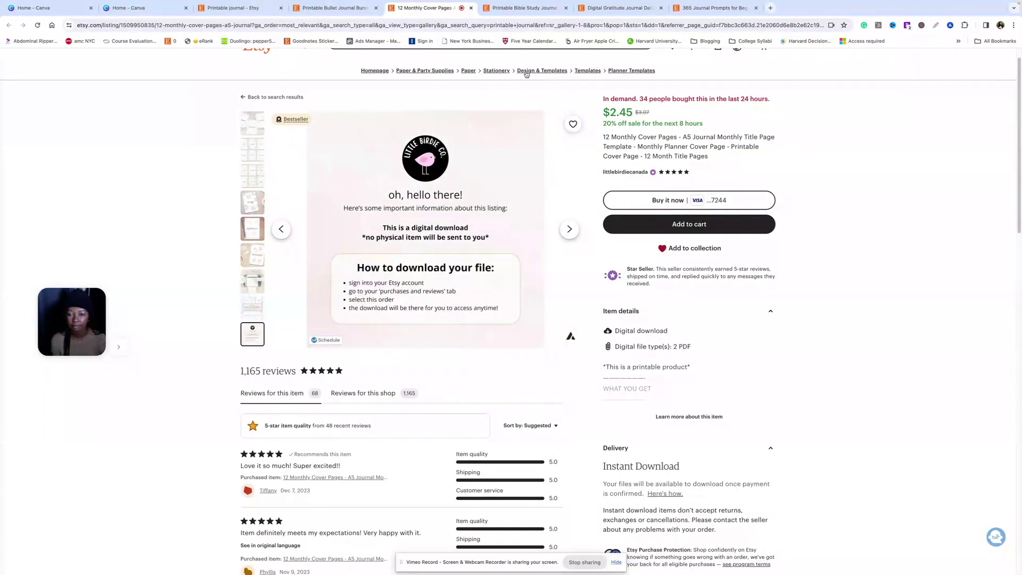
pyautogui.click(712, 8)
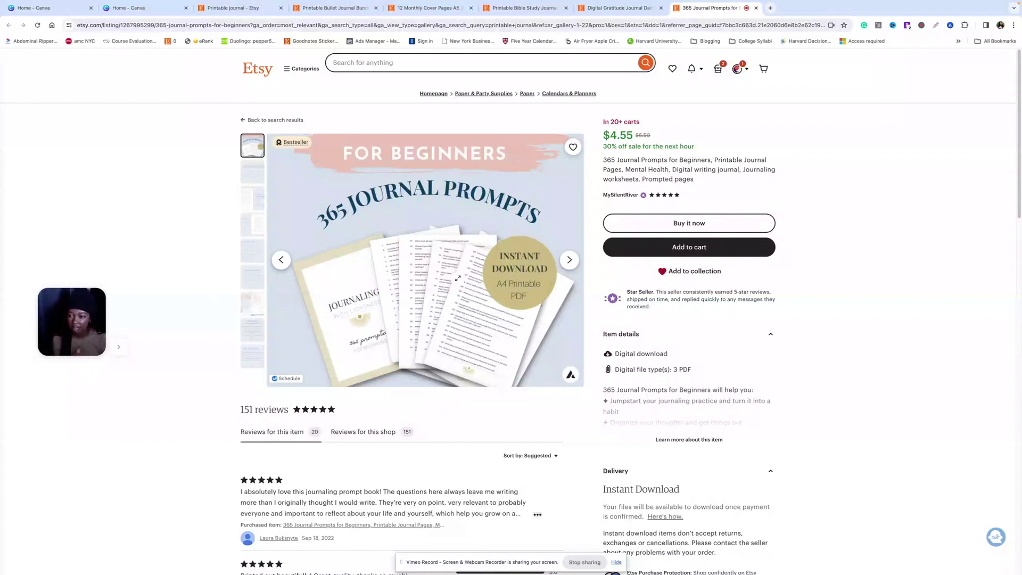
# Step: Advance the 365 Journal Prompts gallery through the prompts, purchase details and bonus gift slides
pyautogui.click(248, 172)
pyautogui.click(253, 251)
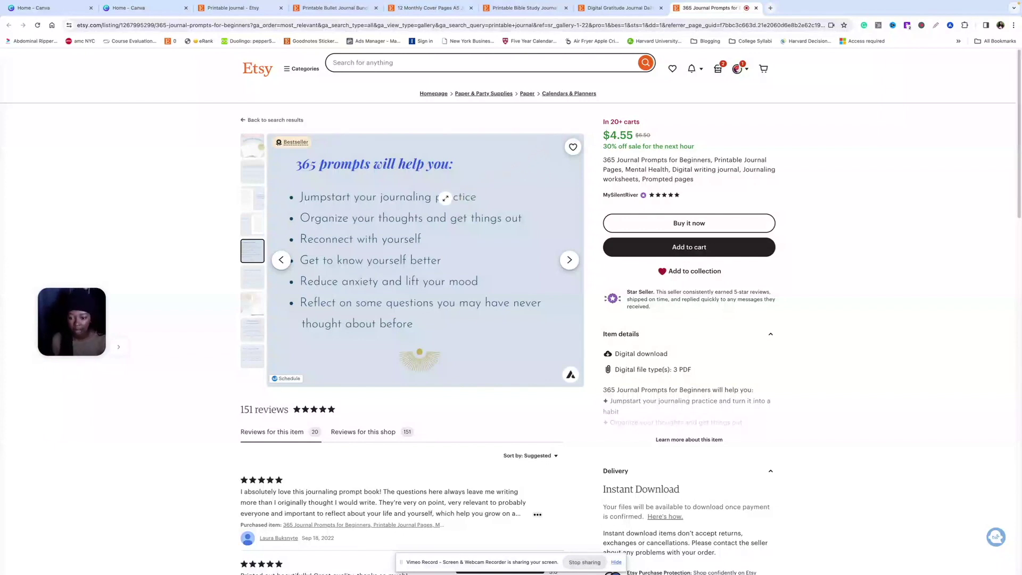
pyautogui.press('Right')
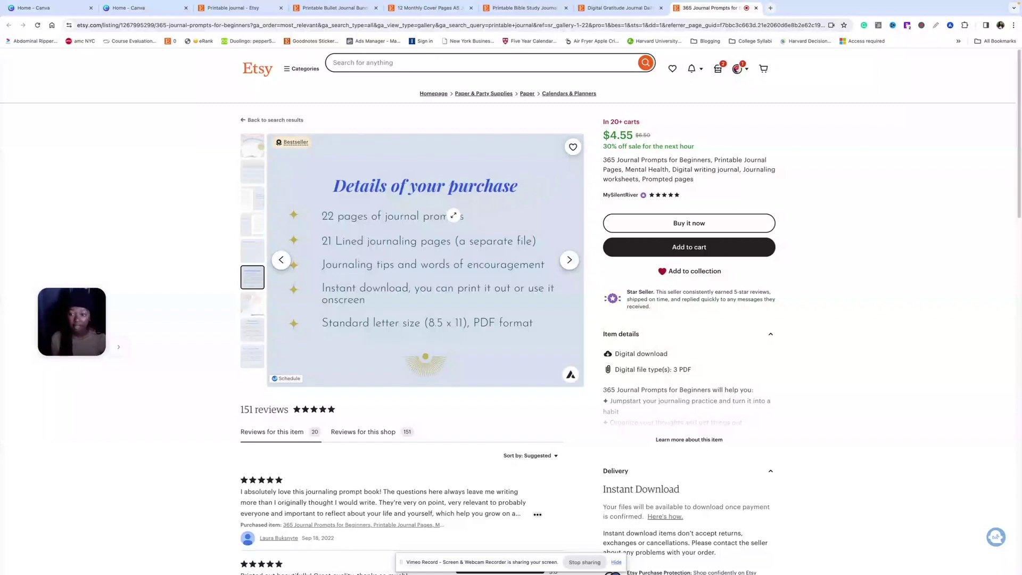
pyautogui.press('Right')
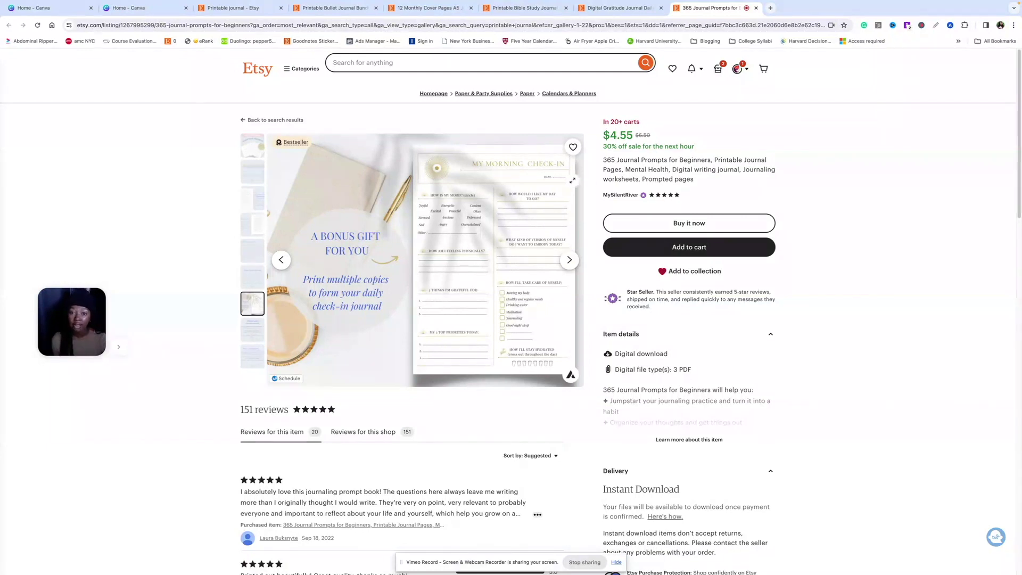
pyautogui.scroll(-3, 556, 162)
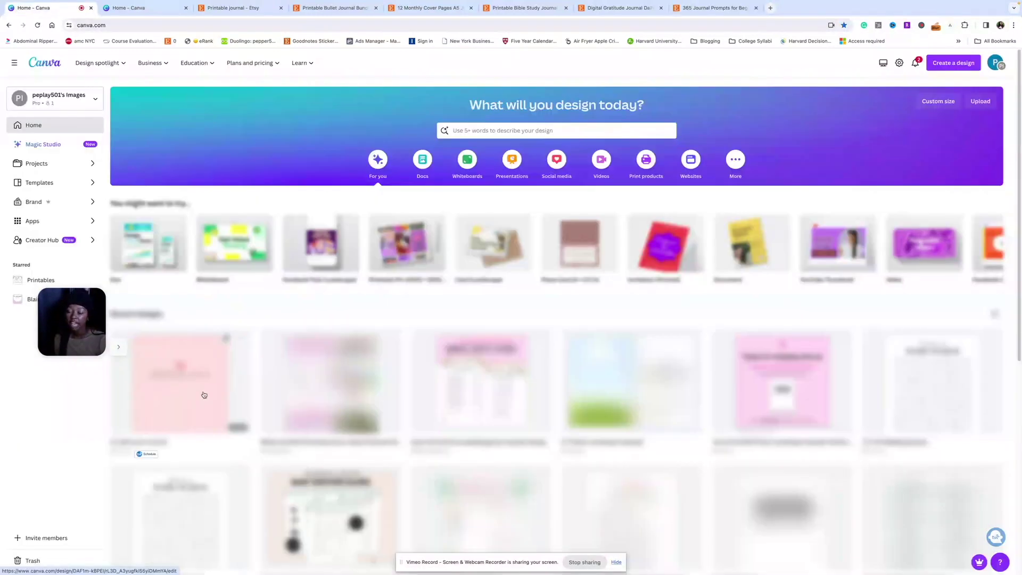
# Step: Open the saved self-love journal design in a new tab and scroll back to its cover page
pyautogui.rightClick(204, 393)
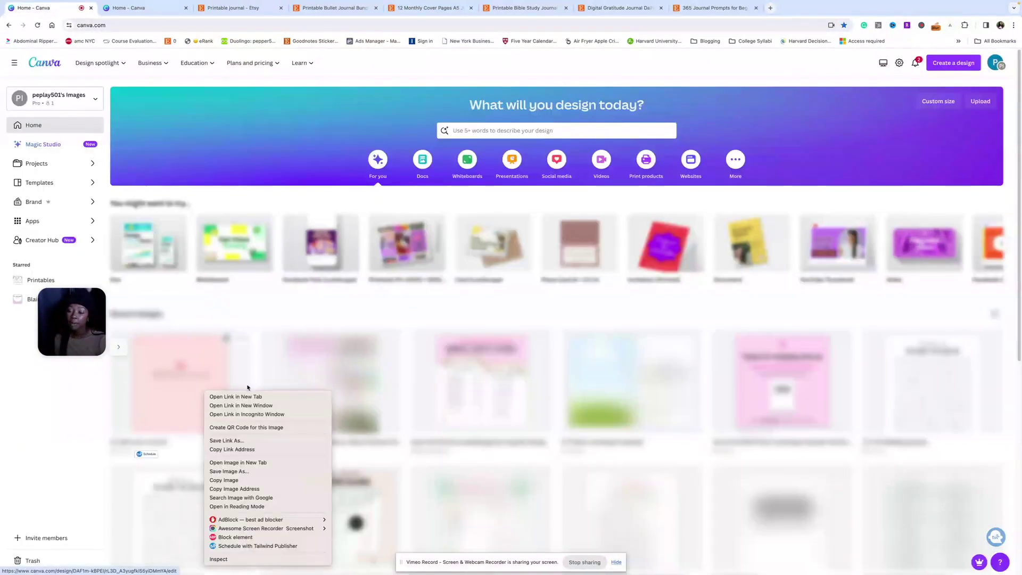
pyautogui.click(240, 396)
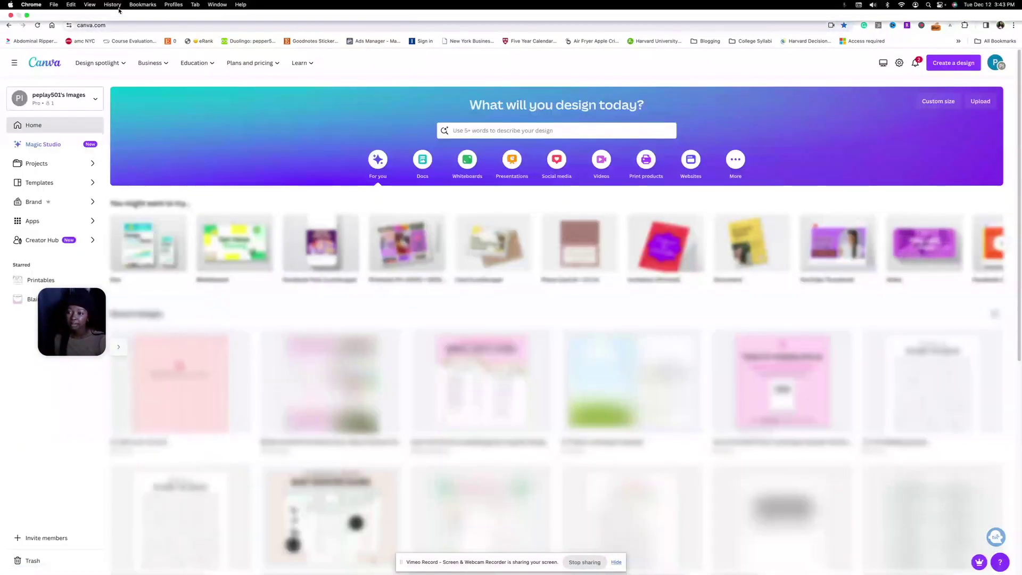
pyautogui.click(112, 5)
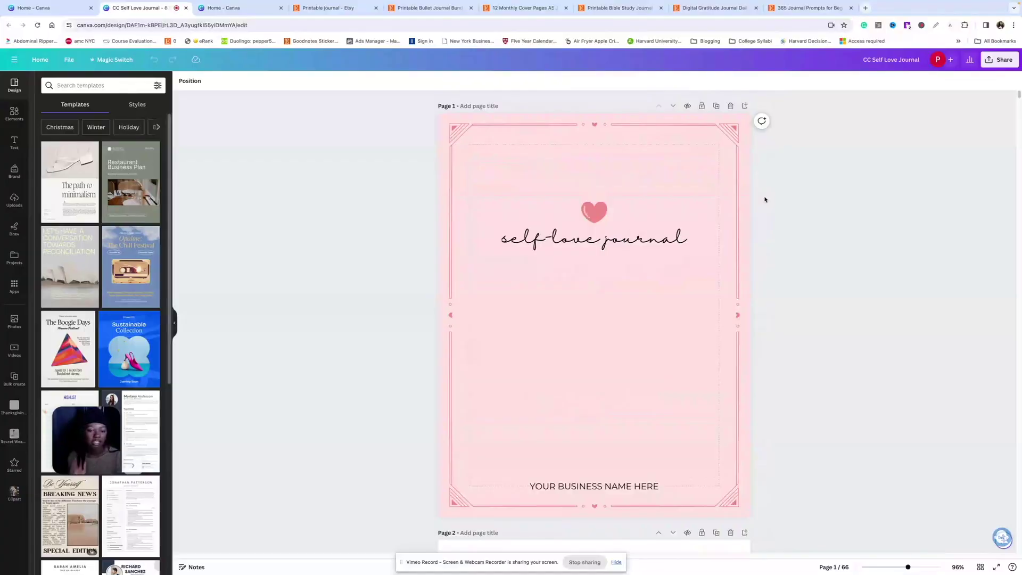
pyautogui.scroll(-1, 765, 199)
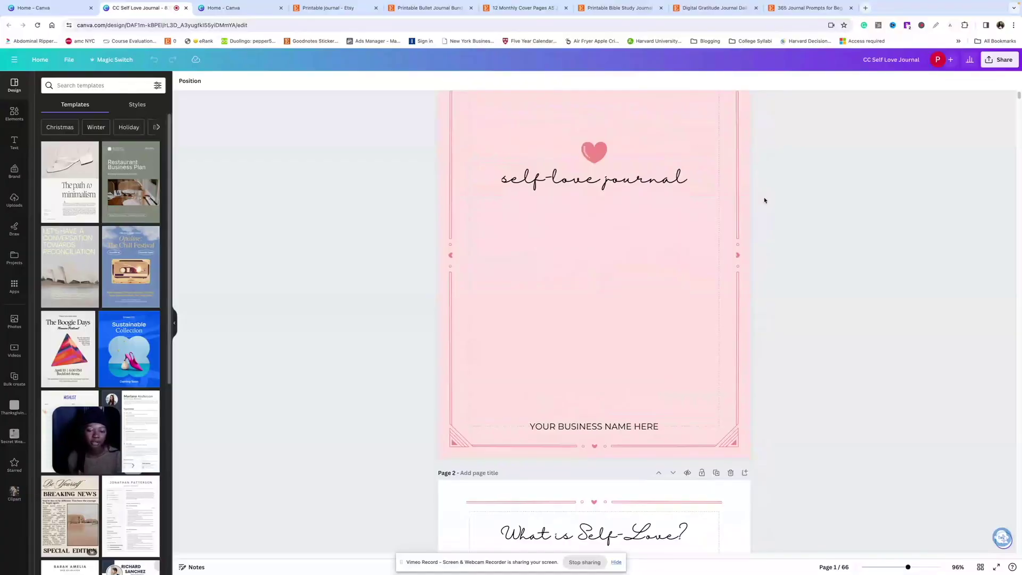
pyautogui.scroll(-10, 763, 201)
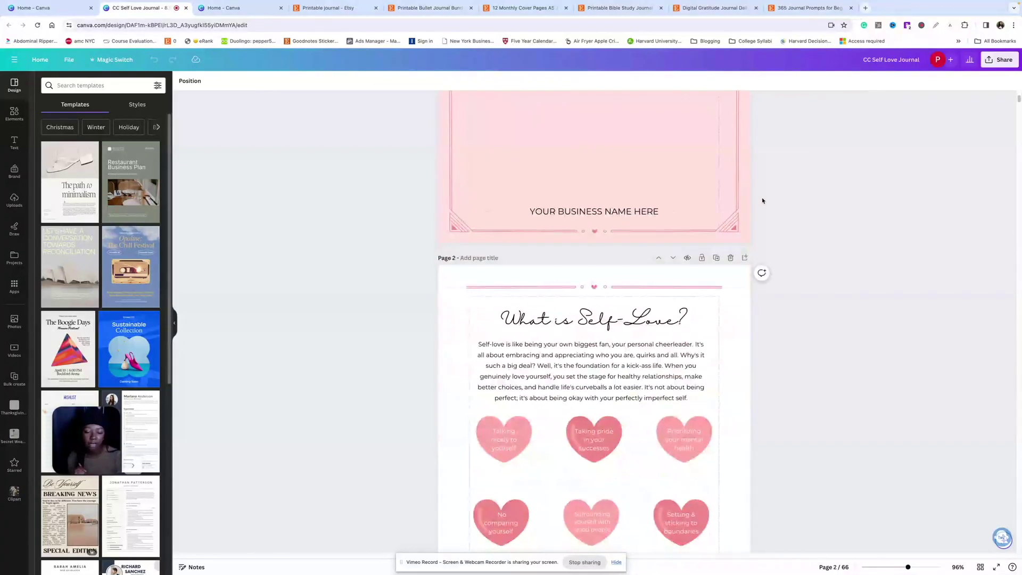
pyautogui.scroll(10, 763, 201)
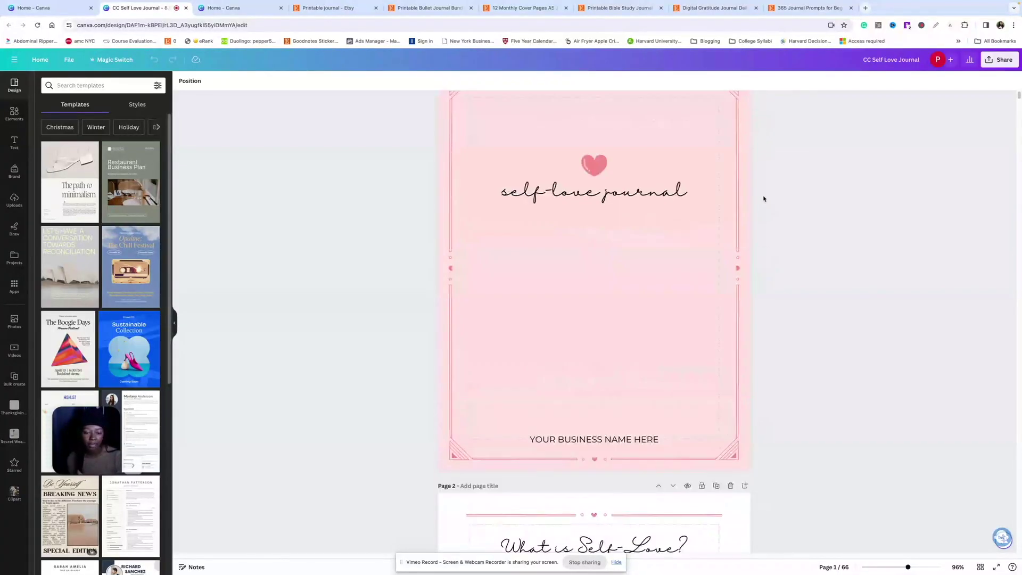
pyautogui.scroll(1, 763, 197)
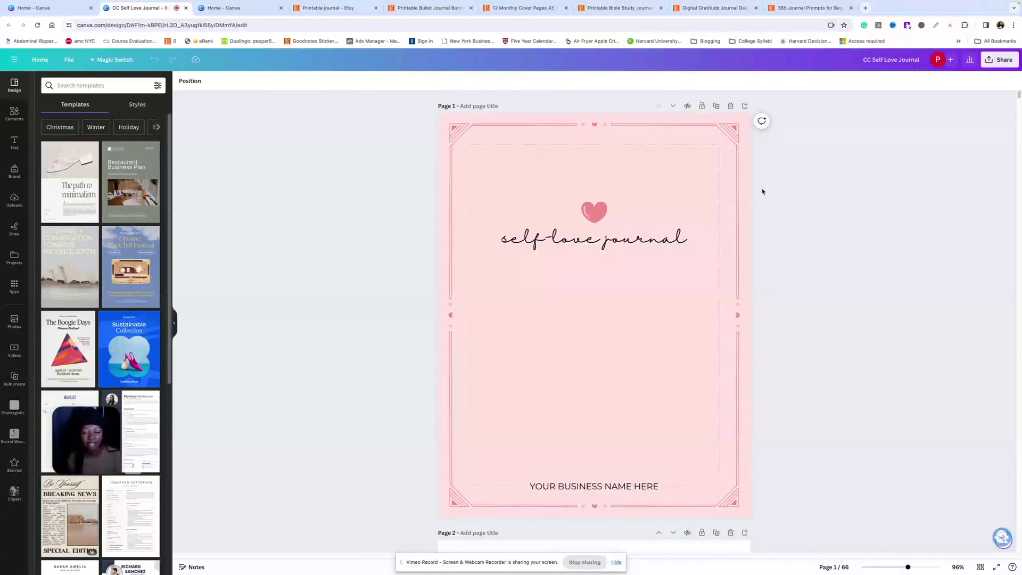
pyautogui.scroll(-10, 762, 191)
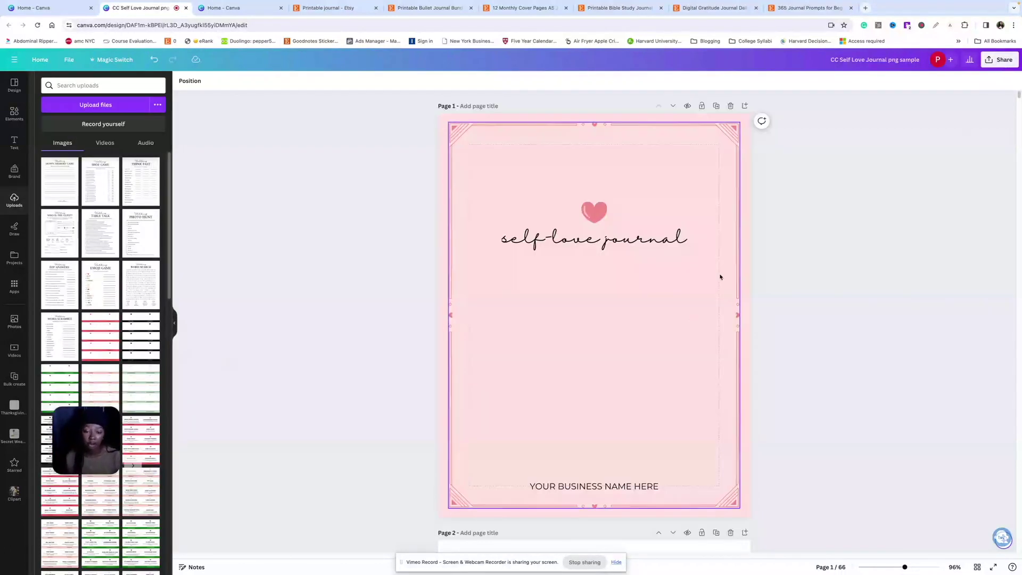
# Step: Download all 66 journal pages as PNG files and show the download in its folder
pyautogui.scroll(-15, 713, 275)
pyautogui.scroll(-15, 704, 276)
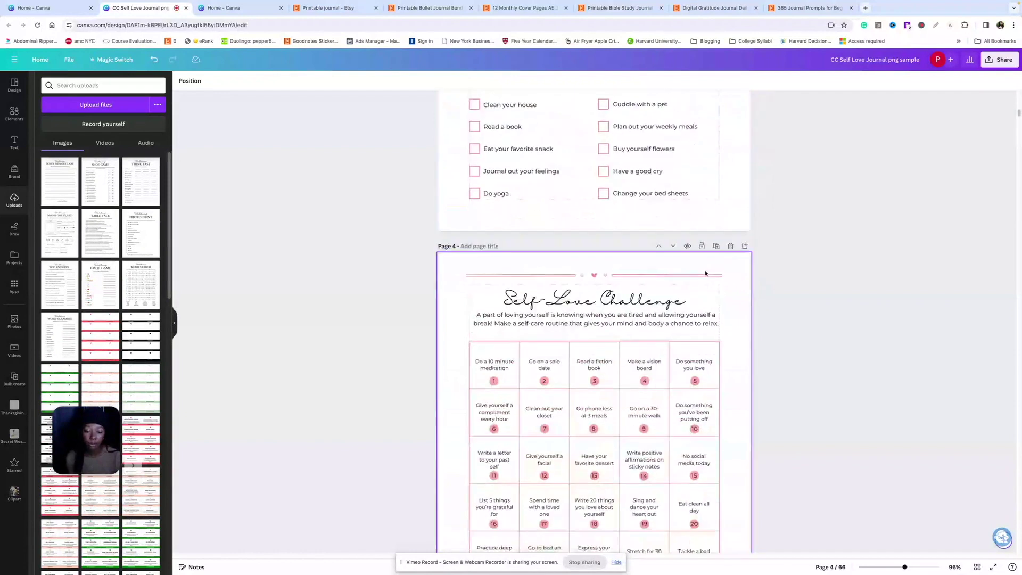
pyautogui.scroll(-3, 702, 272)
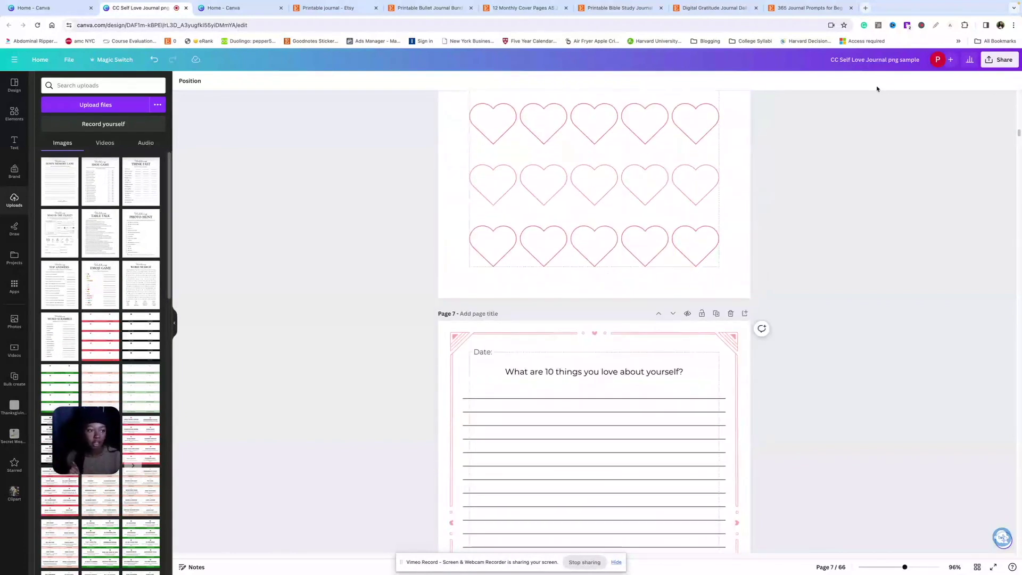
pyautogui.click(1000, 59)
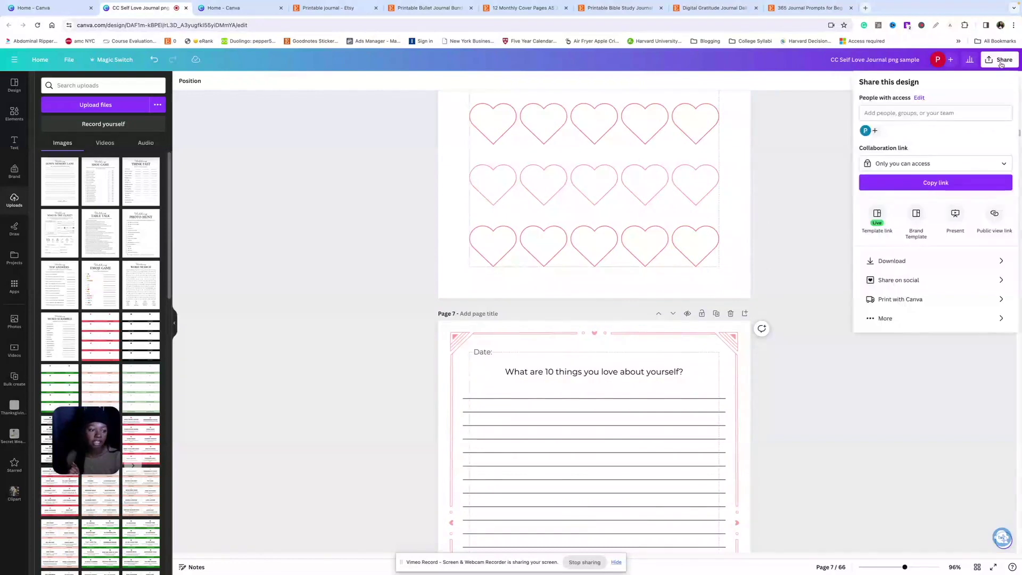
pyautogui.click(899, 260)
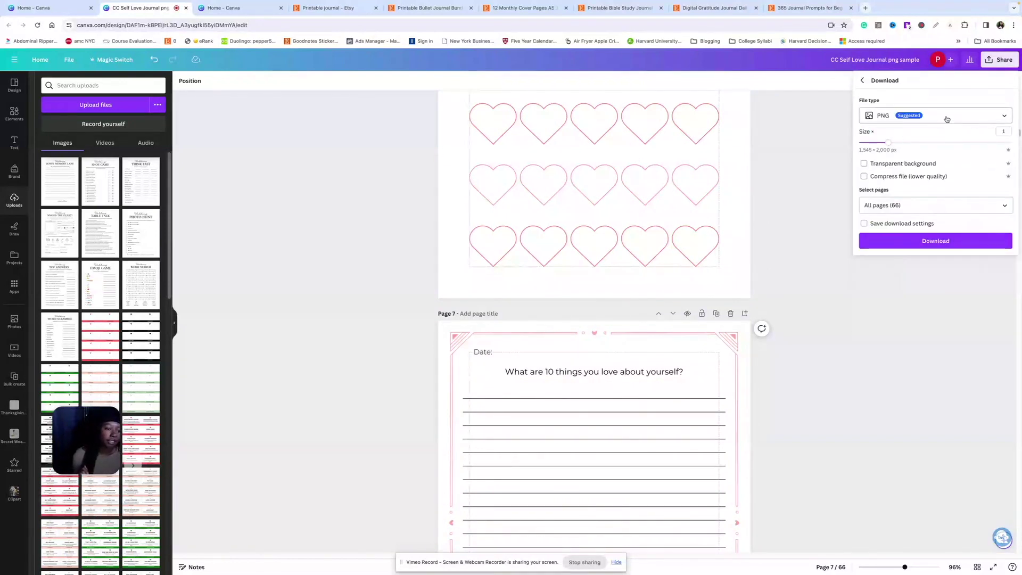
pyautogui.click(907, 242)
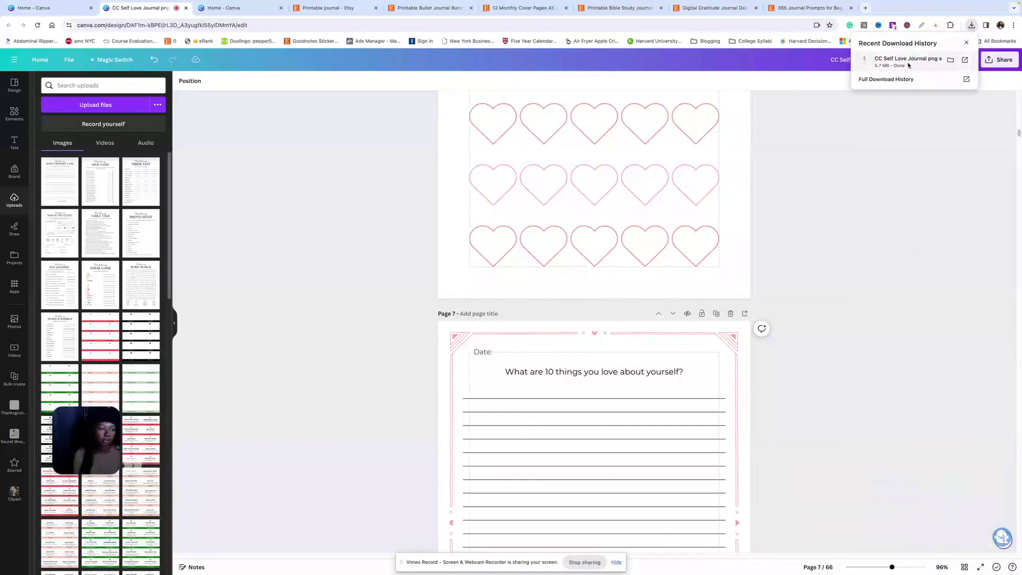
pyautogui.click(908, 62)
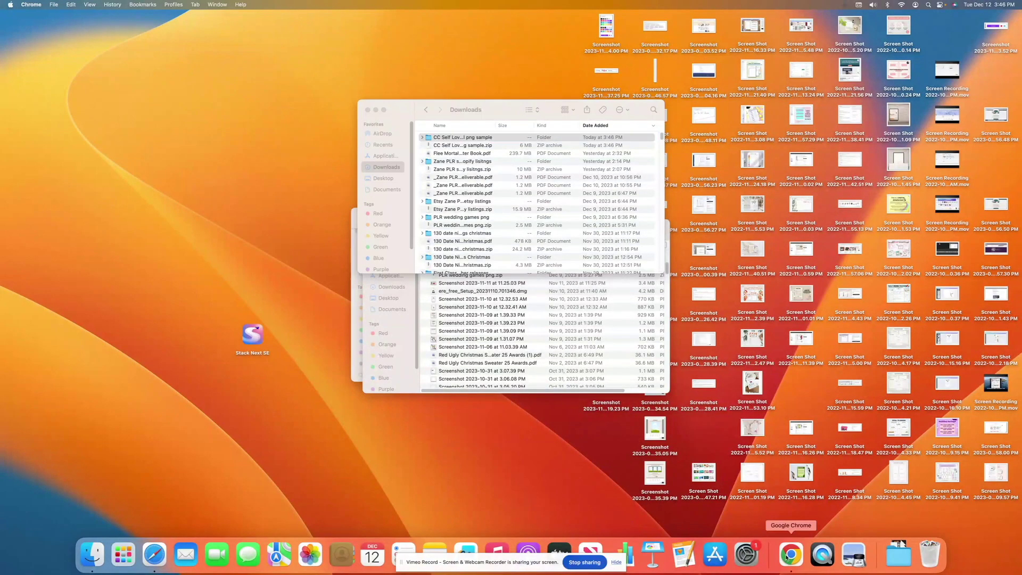
# Step: Upload the exported page images 11.png–20.png back into Canva
pyautogui.click(791, 553)
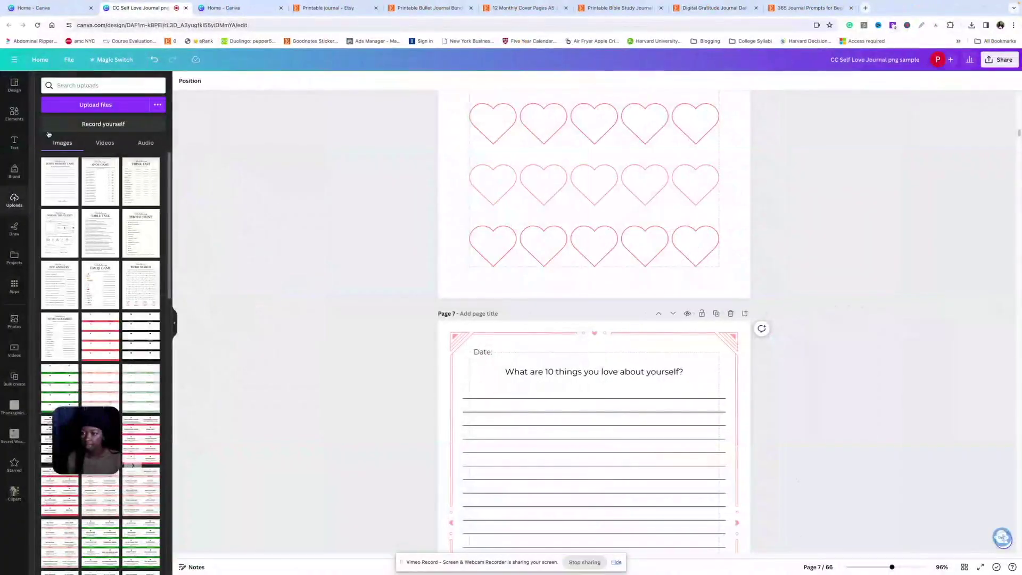
pyautogui.click(81, 105)
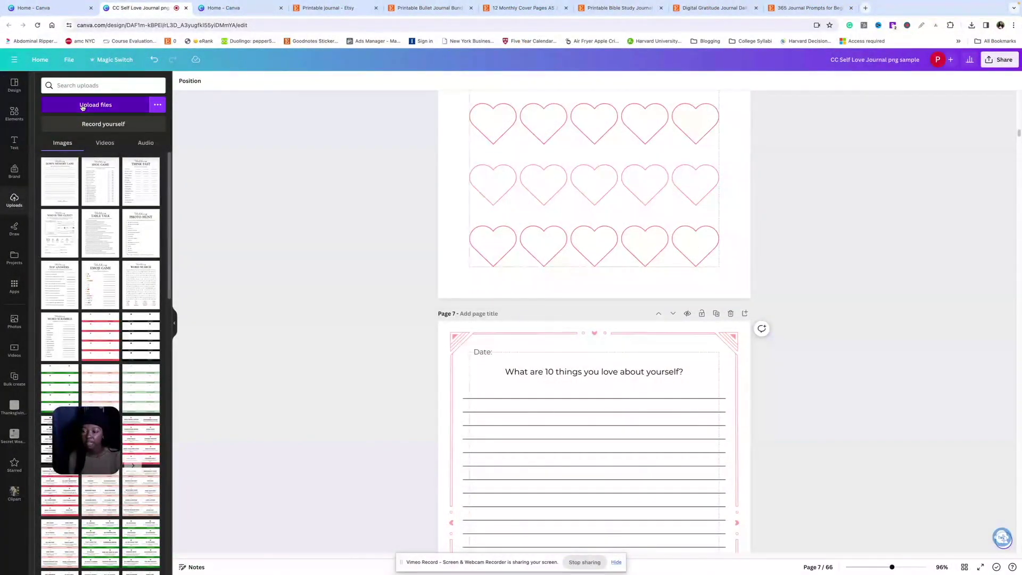
pyautogui.moveTo(510, 245); pyautogui.dragTo(503, 318)
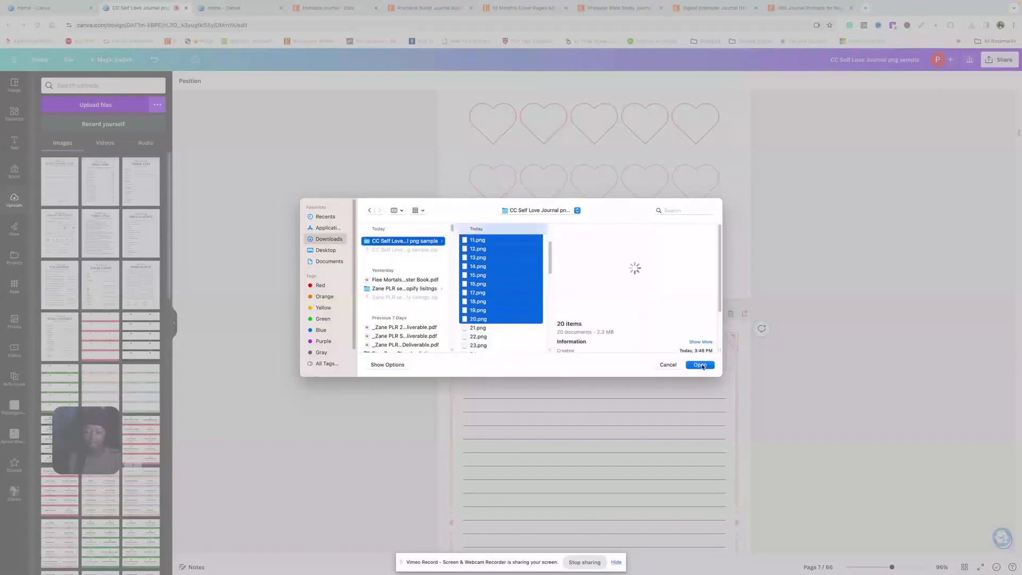
pyautogui.click(700, 365)
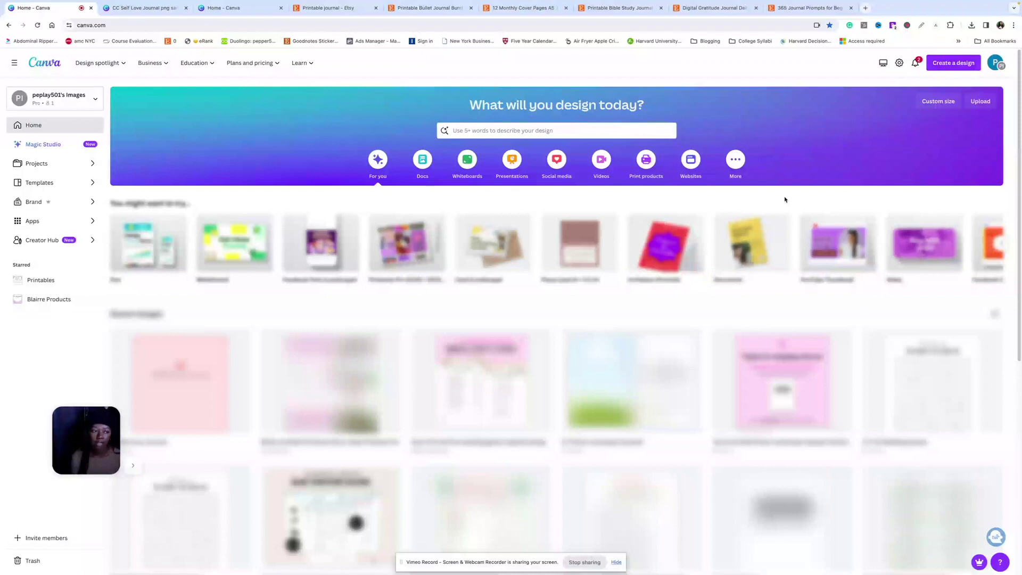
# Step: Create a new custom-size design of 3000 × 2400 px
pyautogui.click(949, 61)
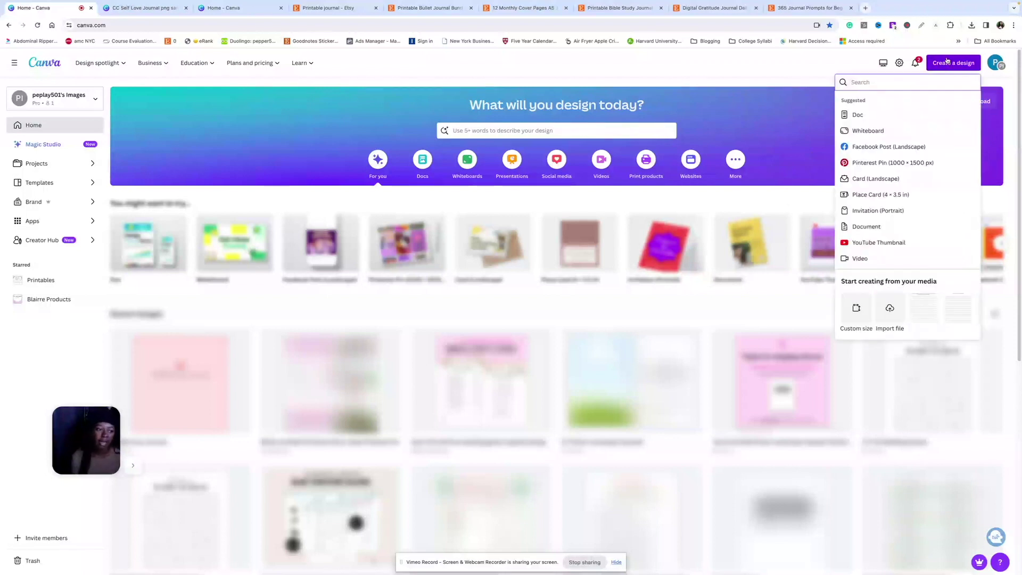
pyautogui.click(855, 306)
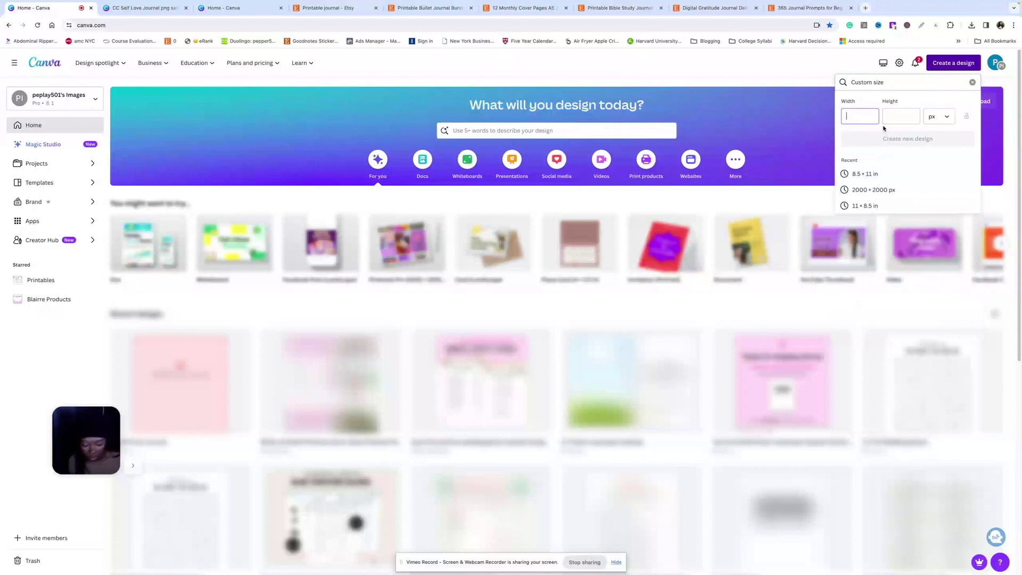
pyautogui.write('3')
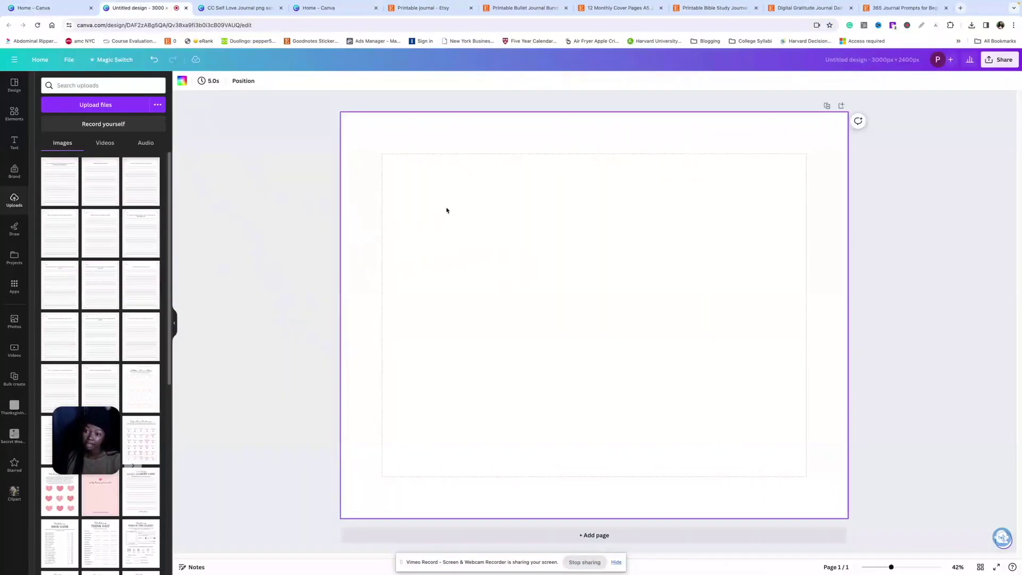
# Step: Set the page background to cream #FFF8F2 after first trying a light beige swatch
pyautogui.click(182, 82)
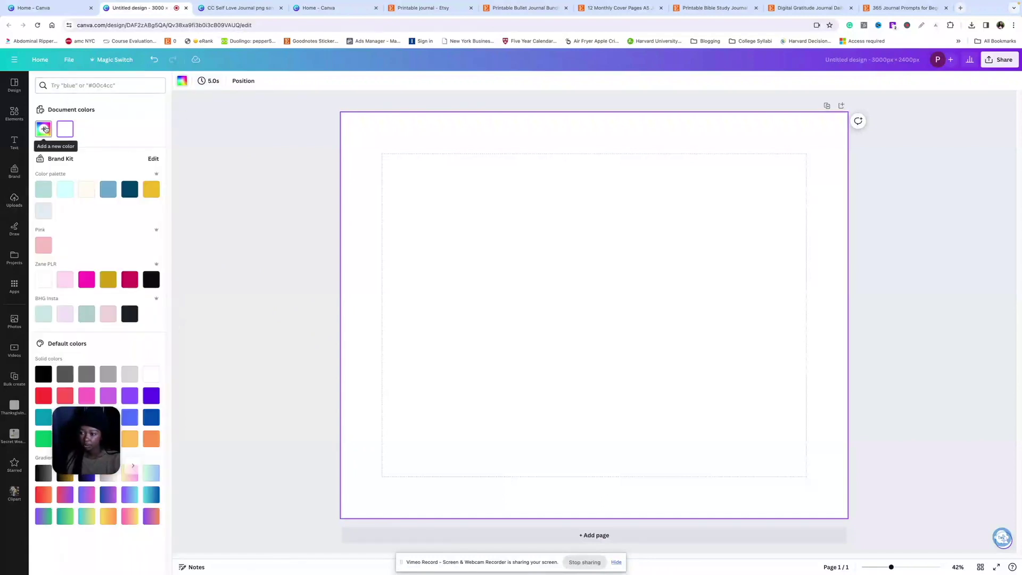
pyautogui.click(44, 128)
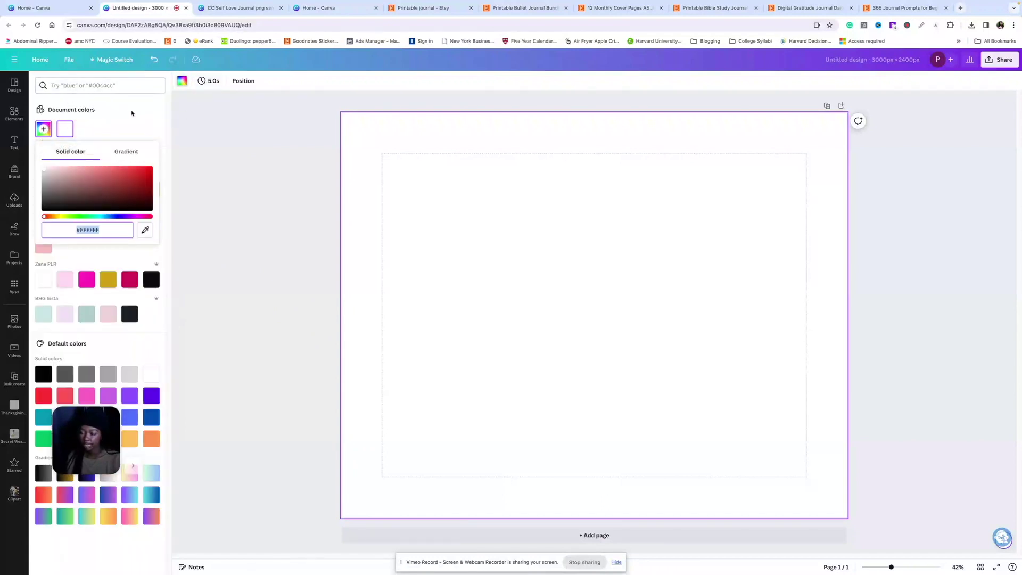
pyautogui.click(127, 113)
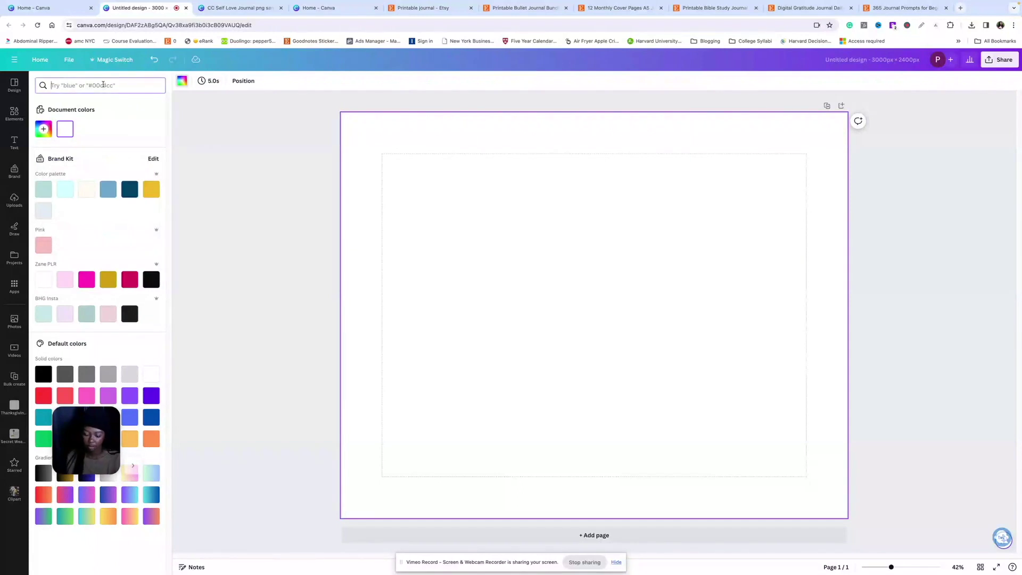
pyautogui.write('beige')
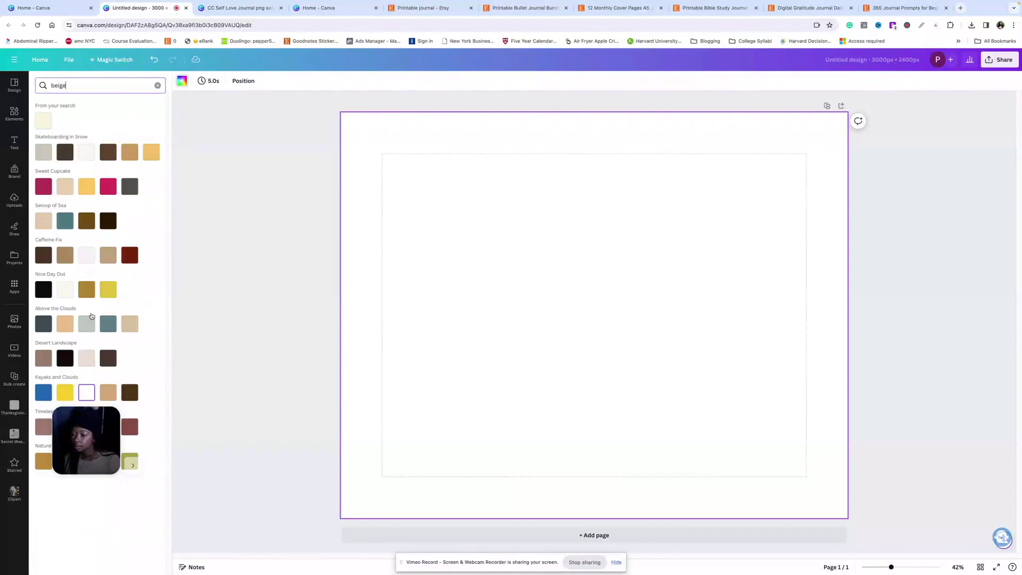
pyautogui.click(87, 360)
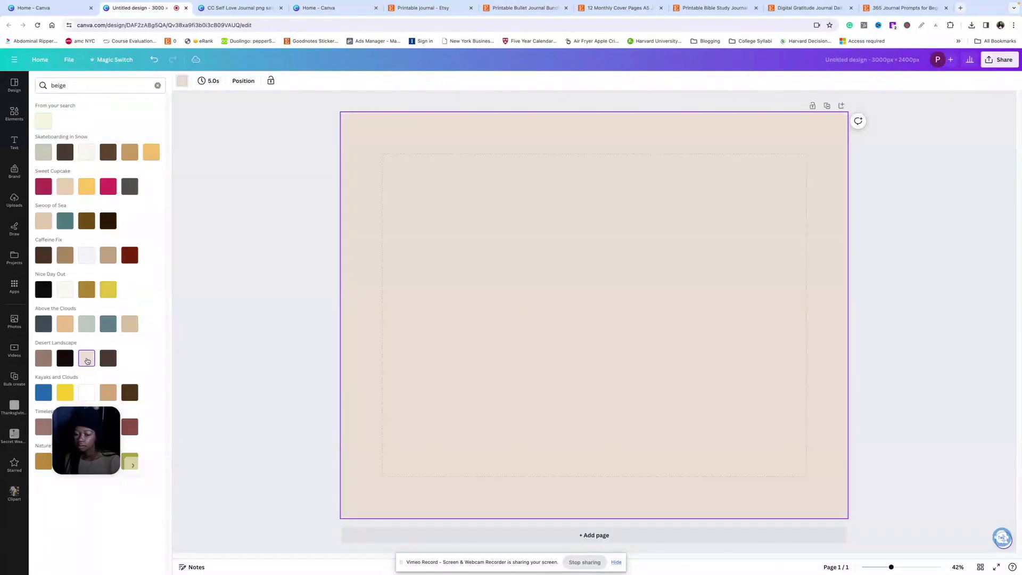
pyautogui.click(192, 106)
pyautogui.click(365, 140)
pyautogui.click(181, 81)
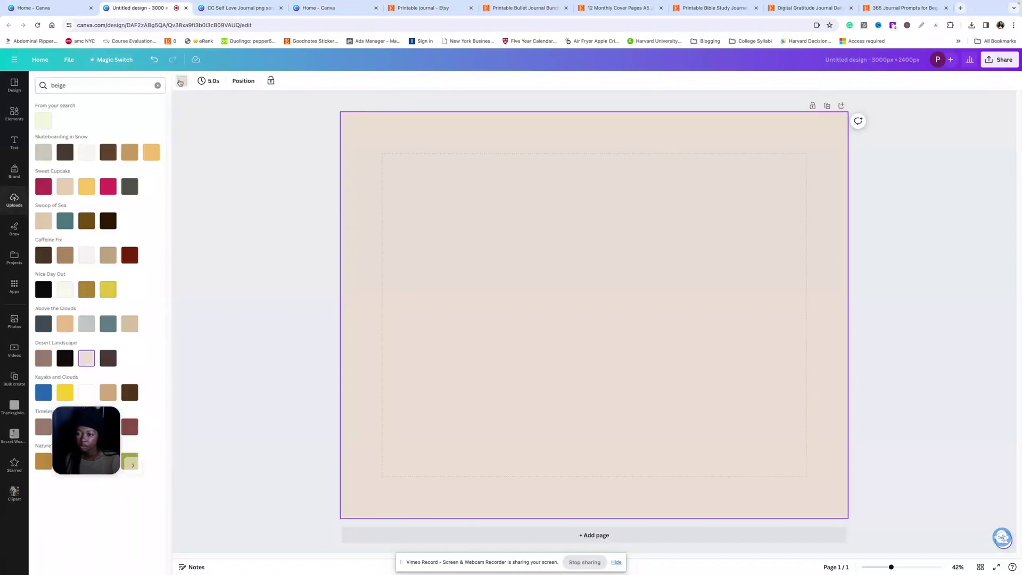
pyautogui.click(159, 86)
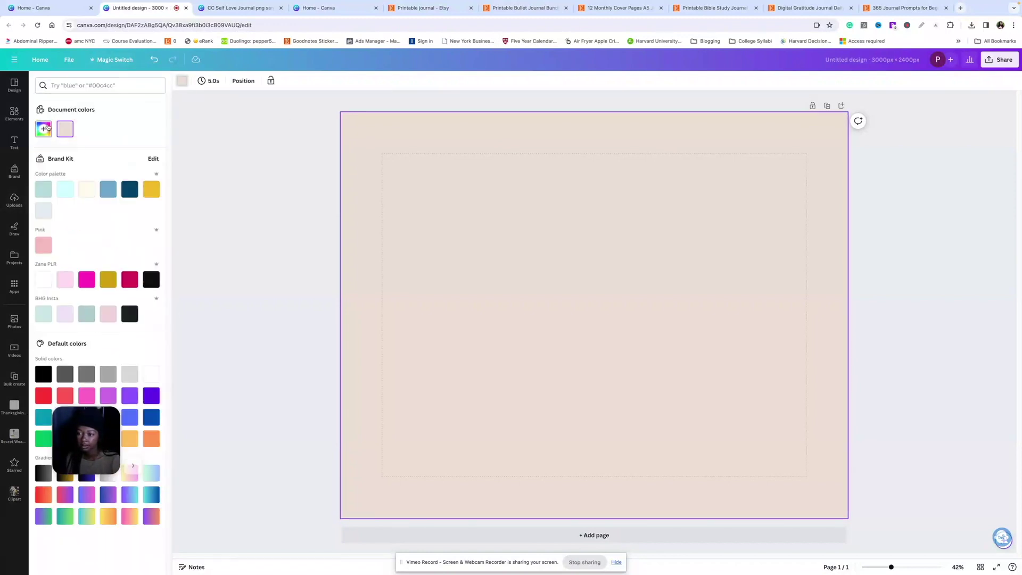
pyautogui.click(45, 128)
pyautogui.click(47, 169)
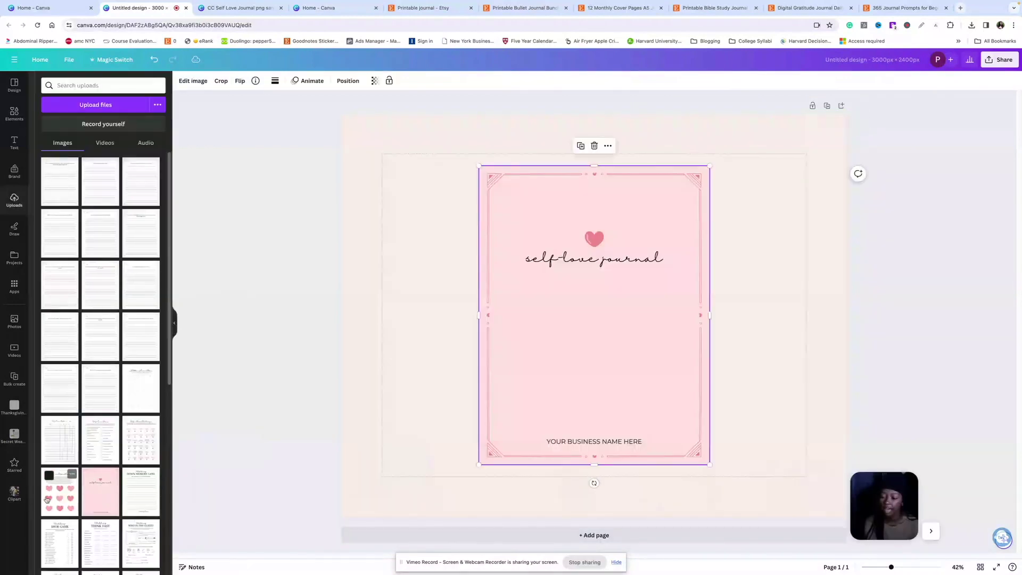
# Step: Add the What is Self-Love? and Self-Care Ideas pages, shrinking and spreading them beside the lined prompt pages
pyautogui.click(98, 444)
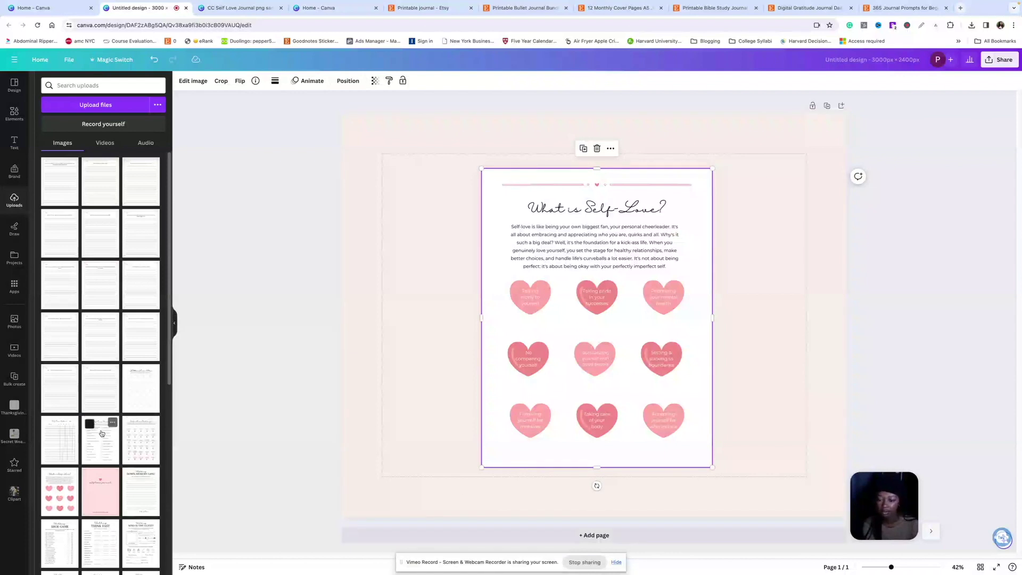
pyautogui.click(102, 433)
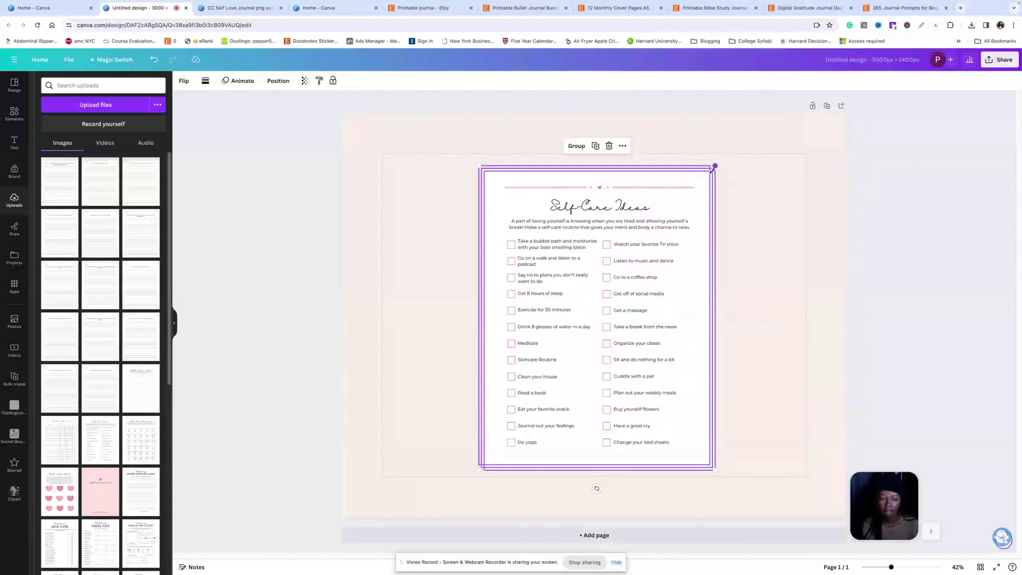
pyautogui.moveTo(714, 167); pyautogui.dragTo(650, 207)
pyautogui.click(761, 257)
pyautogui.moveTo(615, 337); pyautogui.dragTo(508, 308)
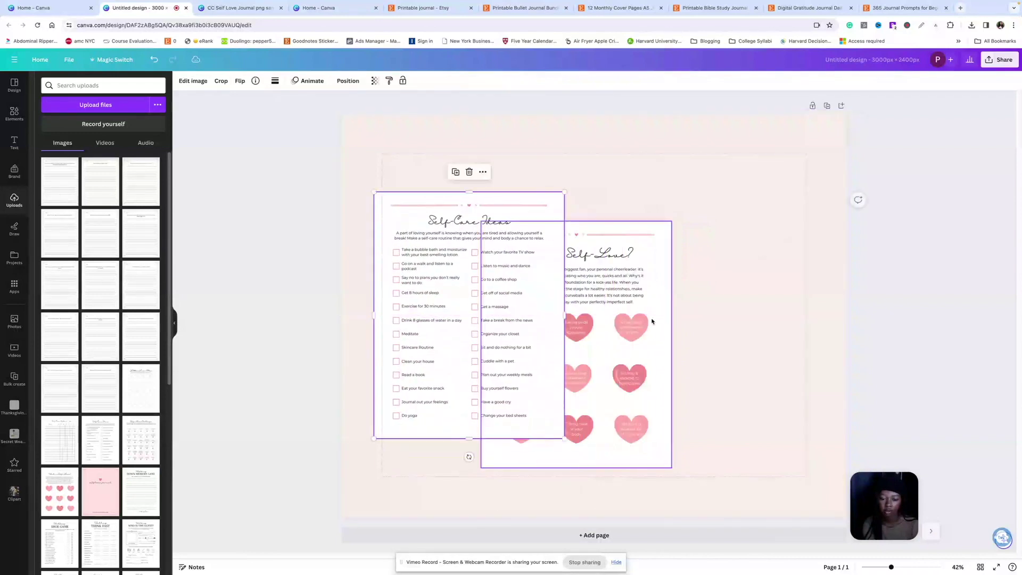
pyautogui.moveTo(652, 321); pyautogui.dragTo(826, 292)
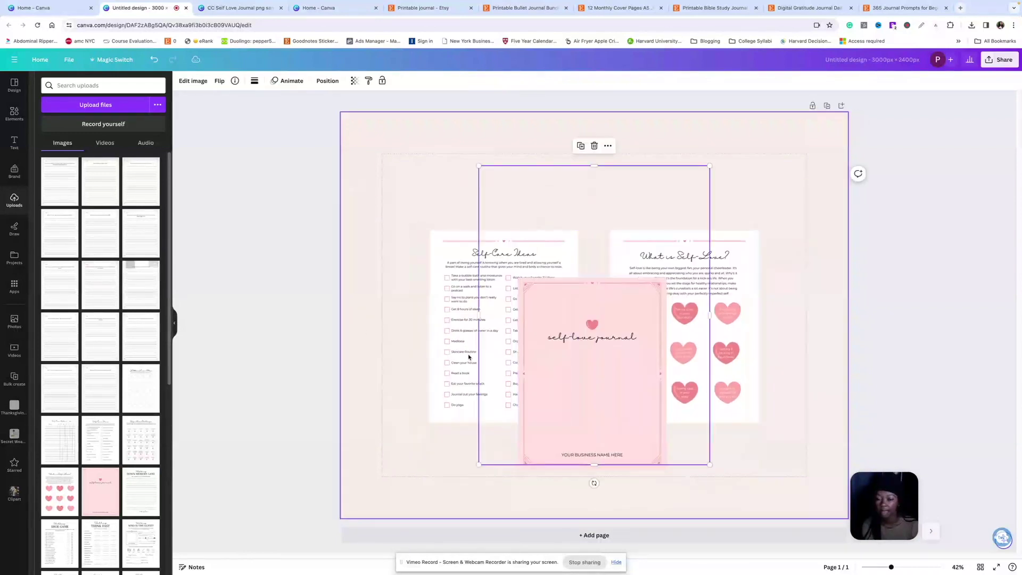
pyautogui.moveTo(710, 165); pyautogui.dragTo(634, 263)
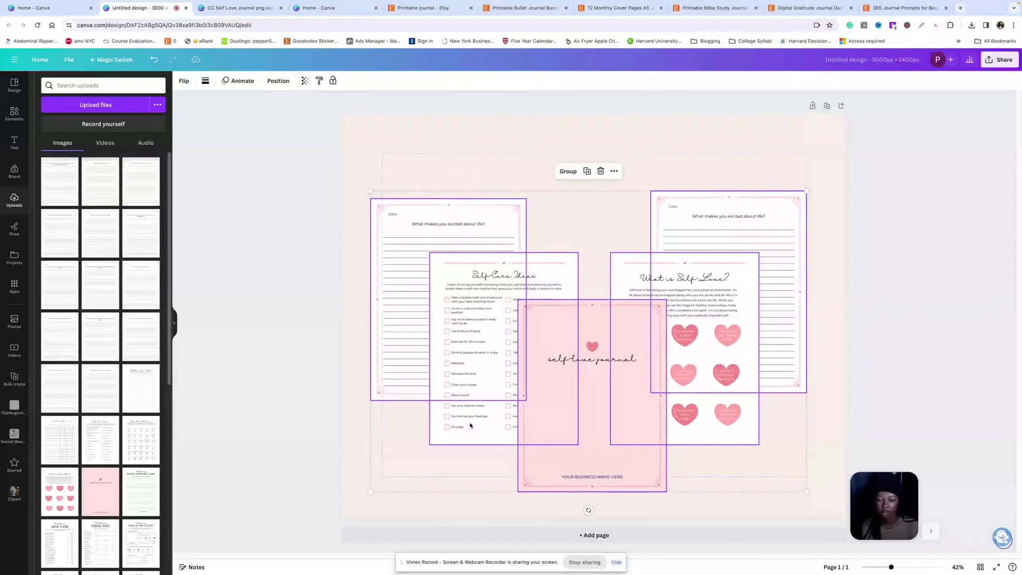
pyautogui.click(469, 181)
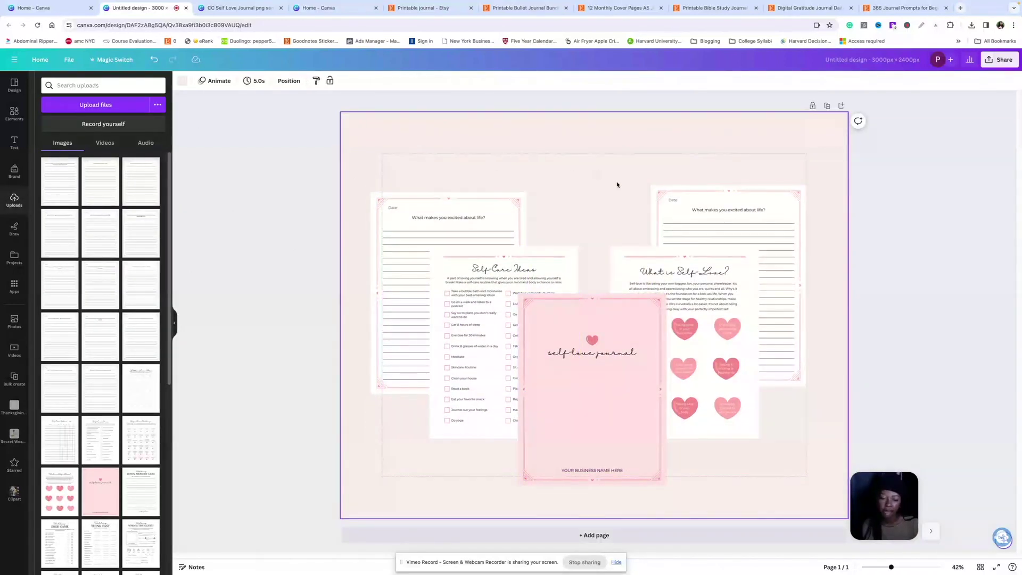
pyautogui.moveTo(428, 228); pyautogui.dragTo(432, 219)
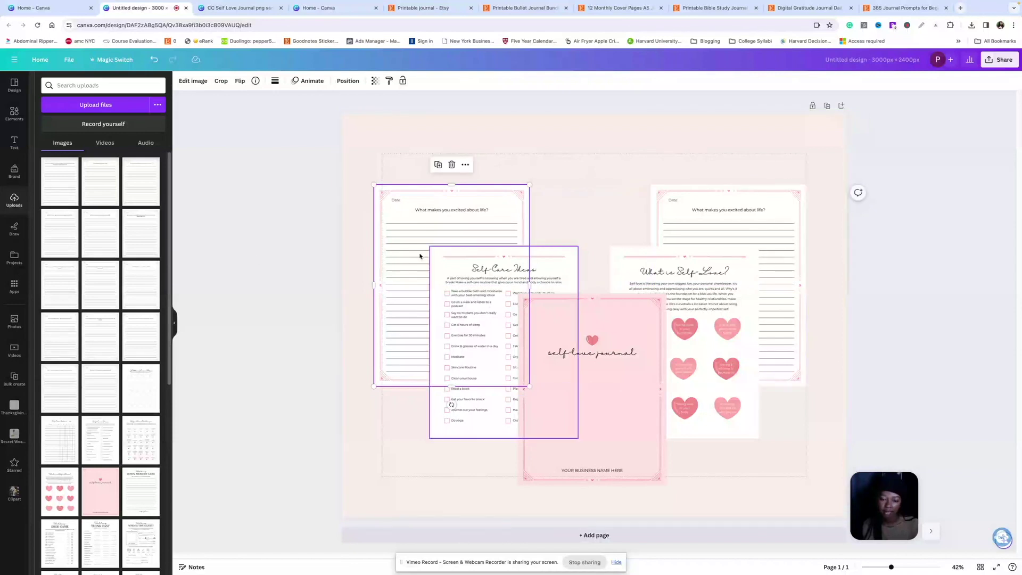
# Step: Add the negative-thoughts prompt page at top centre behind the others and shift the collage down
pyautogui.click(141, 235)
pyautogui.moveTo(708, 165); pyautogui.dragTo(651, 222)
pyautogui.moveTo(570, 346); pyautogui.dragTo(598, 279)
pyautogui.moveTo(689, 163); pyautogui.dragTo(666, 192)
pyautogui.click(347, 81)
pyautogui.click(124, 117)
pyautogui.moveTo(586, 234); pyautogui.dragTo(586, 202)
pyautogui.press('super+a')
pyautogui.moveTo(440, 356); pyautogui.dragTo(440, 362)
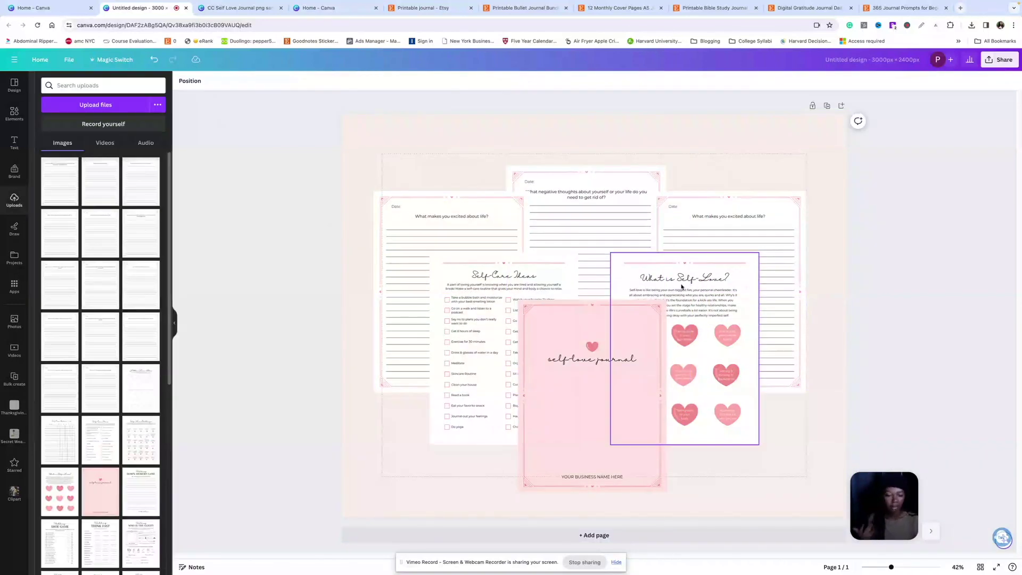
# Step: Select the Self-Care Ideas, lined and negative-thoughts pages in turn to adjust their layering
pyautogui.click(576, 374)
pyautogui.click(433, 281)
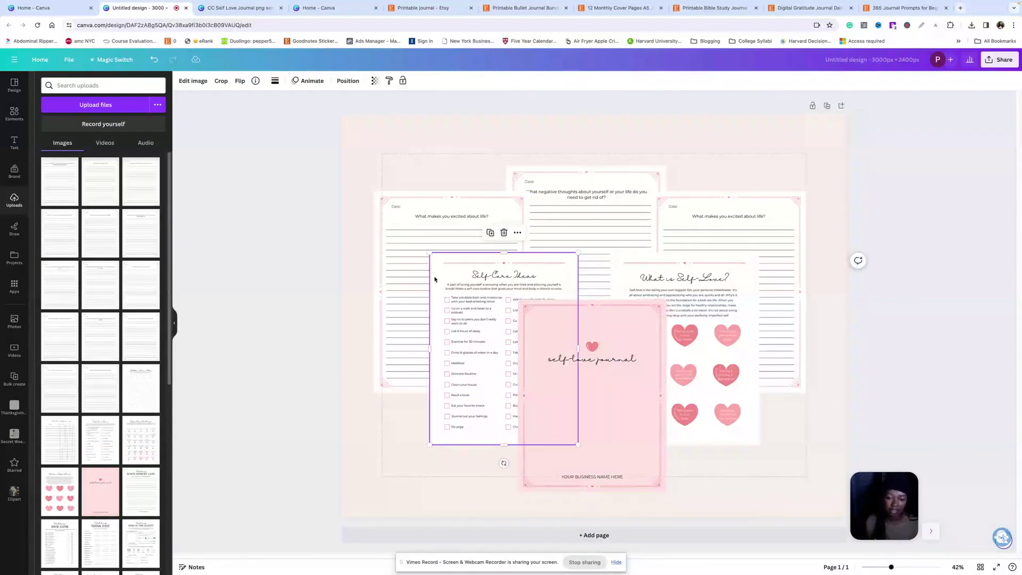
pyautogui.click(406, 253)
pyautogui.click(596, 186)
pyautogui.click(692, 240)
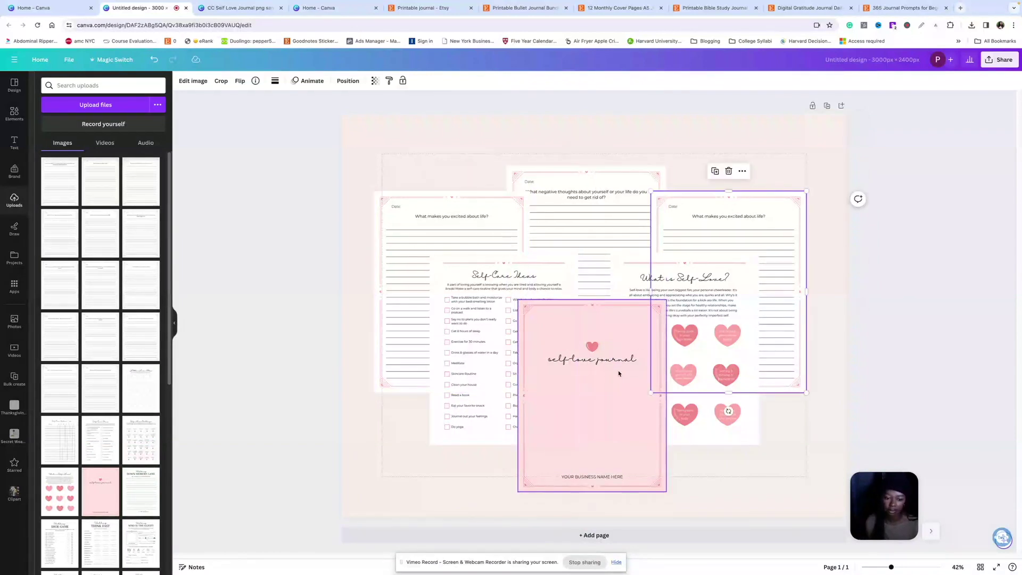
# Step: Apply a Glow shadow to the pink cover page and the overlapping journal pages
pyautogui.click(644, 372)
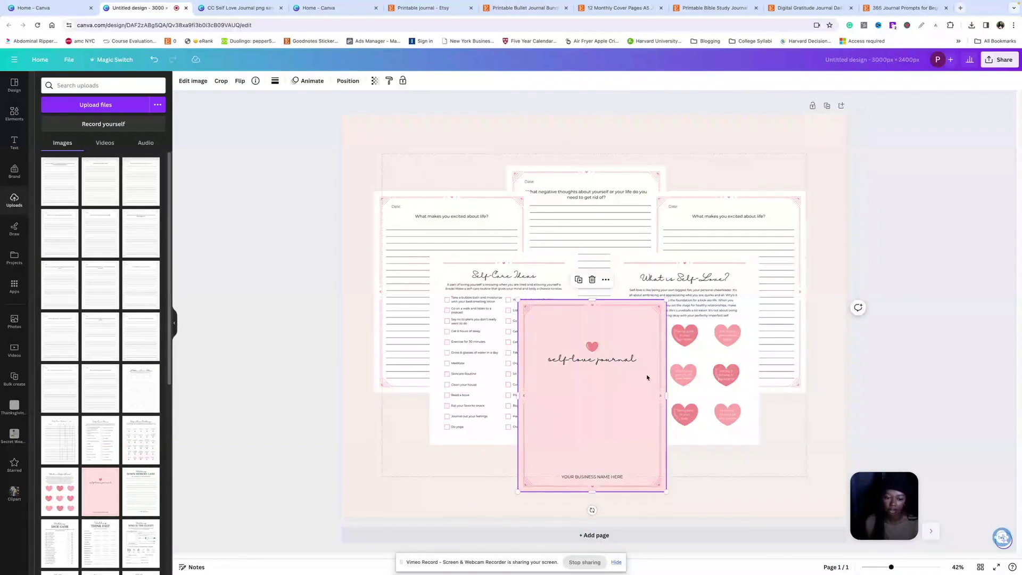
pyautogui.click(191, 81)
pyautogui.click(60, 260)
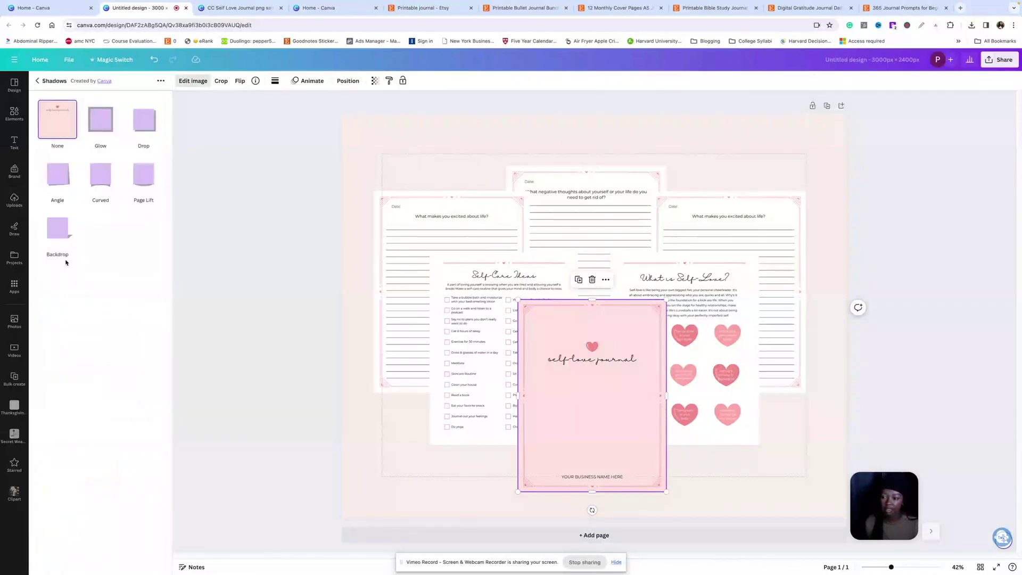
pyautogui.click(108, 123)
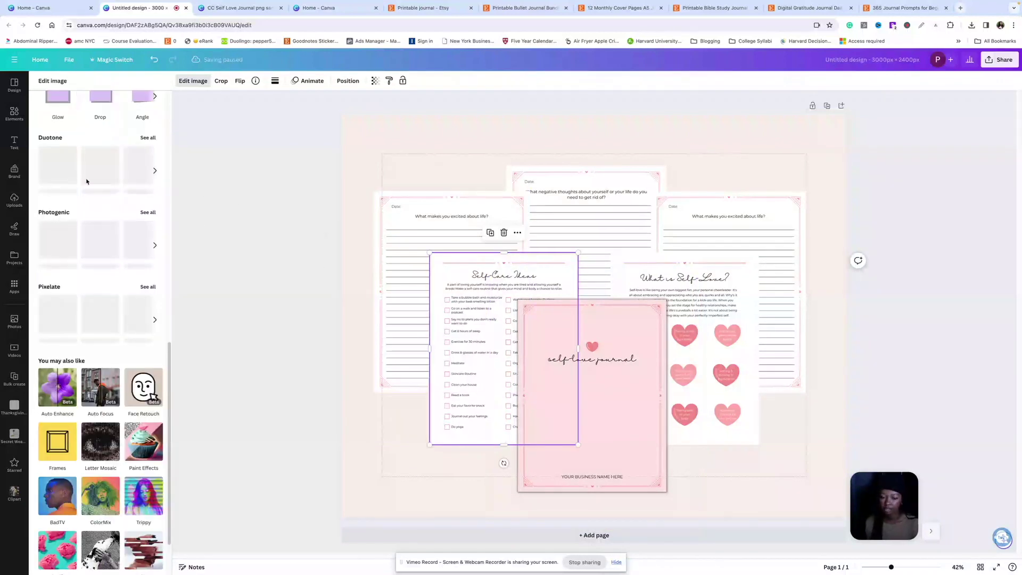
pyautogui.scroll(6, 103, 168)
pyautogui.press('Tab')
pyautogui.press('Tab')
pyautogui.press('Tab')
pyautogui.press('Tab')
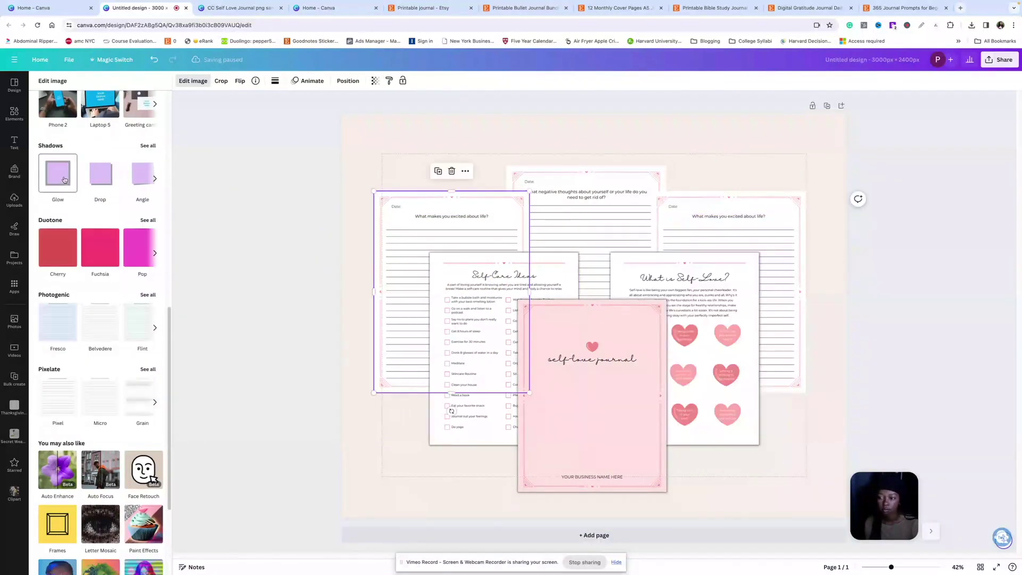
pyautogui.click(922, 209)
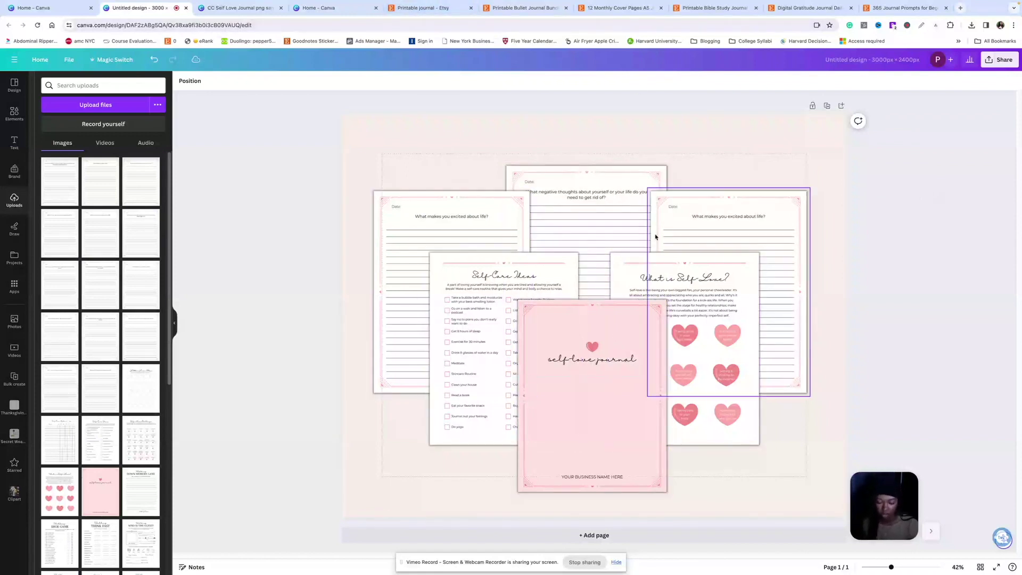
# Step: Add a 'Self Love Journal' title centred at the top in the Halimum script font
pyautogui.press('Tab')
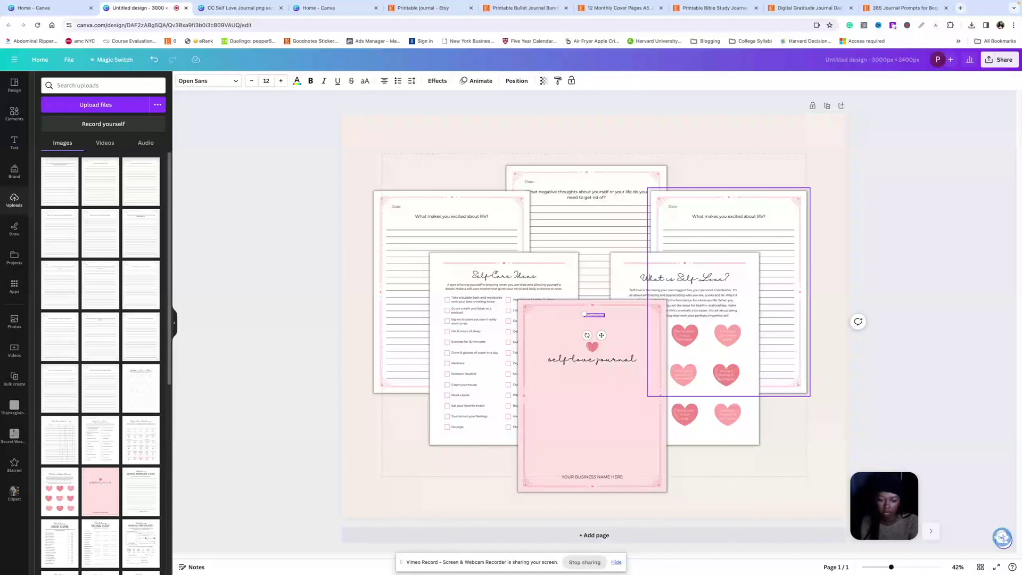
pyautogui.moveTo(584, 314); pyautogui.dragTo(332, 275)
pyautogui.moveTo(520, 297); pyautogui.dragTo(586, 136)
pyautogui.write('ove Journal')
pyautogui.click(208, 81)
pyautogui.click(100, 105)
pyautogui.write('hal')
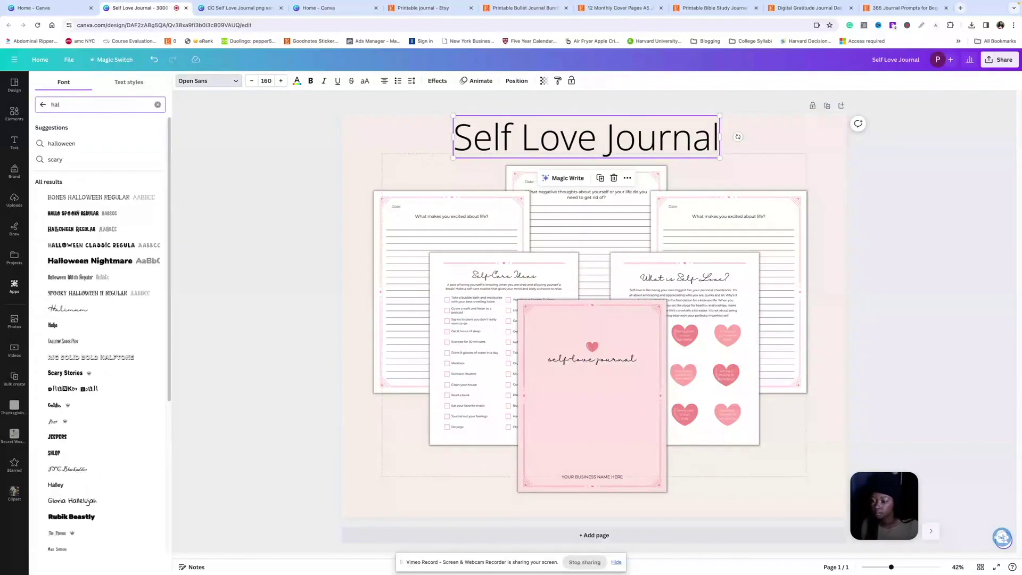
pyautogui.click(67, 308)
pyautogui.moveTo(829, 115); pyautogui.dragTo(662, 131)
pyautogui.moveTo(506, 145); pyautogui.dragTo(620, 148)
# Step: Move the journal page collage down below the title
pyautogui.moveTo(354, 505); pyautogui.dragTo(769, 181)
pyautogui.moveTo(768, 177); pyautogui.dragTo(769, 185)
pyautogui.moveTo(618, 147); pyautogui.dragTo(596, 153)
pyautogui.click(793, 160)
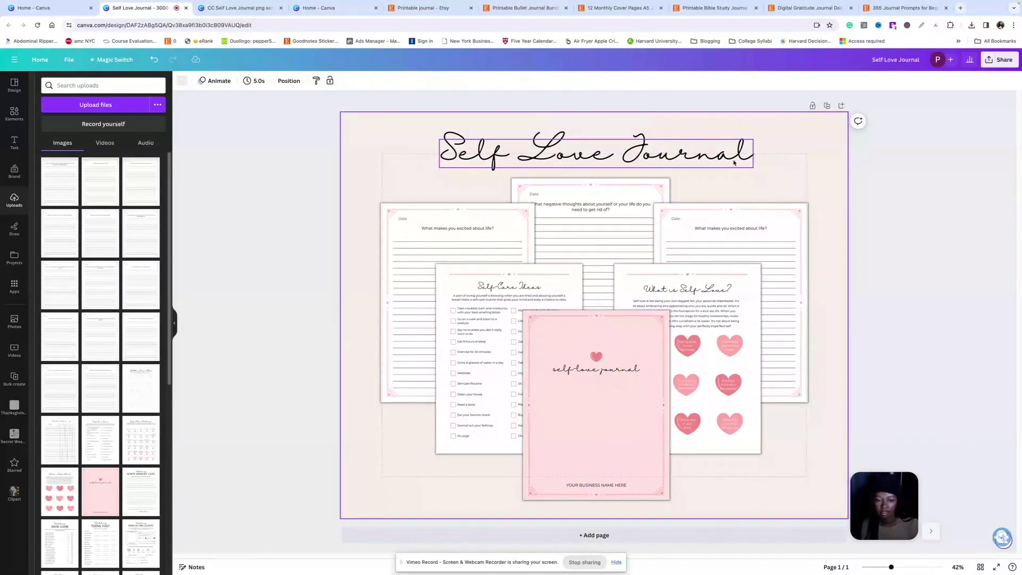
pyautogui.click(236, 321)
# Step: Add a pink circle badge reading 'Instant Download' in Glacial Indifference at the collage's lower left
pyautogui.press('c')
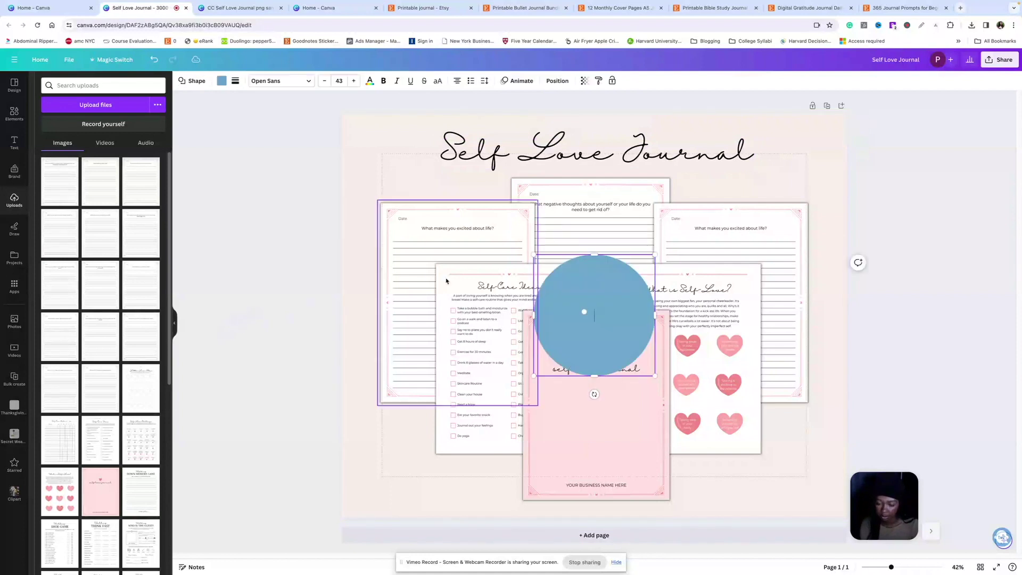
pyautogui.moveTo(656, 255); pyautogui.dragTo(601, 308)
pyautogui.moveTo(570, 339); pyautogui.dragTo(554, 337)
pyautogui.moveTo(553, 338); pyautogui.dragTo(435, 403)
pyautogui.write('t')
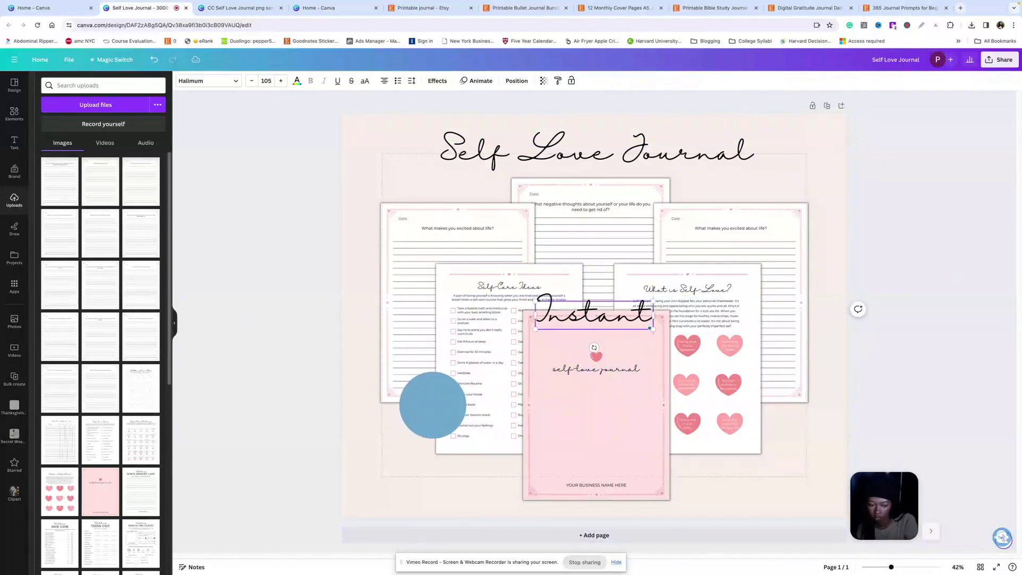
pyautogui.write('Instant Download')
pyautogui.click(208, 80)
pyautogui.click(209, 81)
pyautogui.click(75, 258)
pyautogui.moveTo(680, 329); pyautogui.dragTo(575, 358)
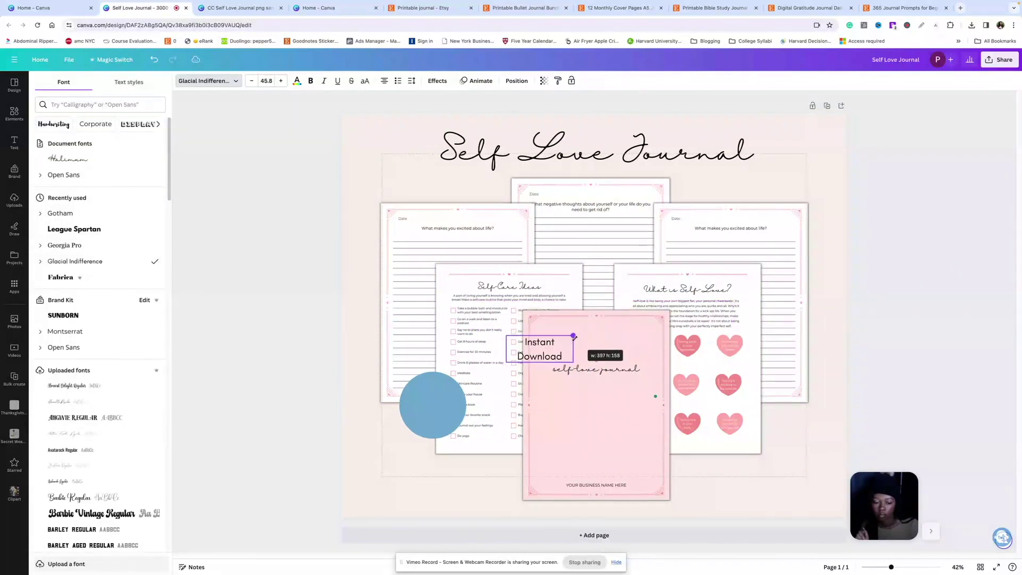
pyautogui.click(433, 405)
pyautogui.click(222, 81)
pyautogui.click(108, 410)
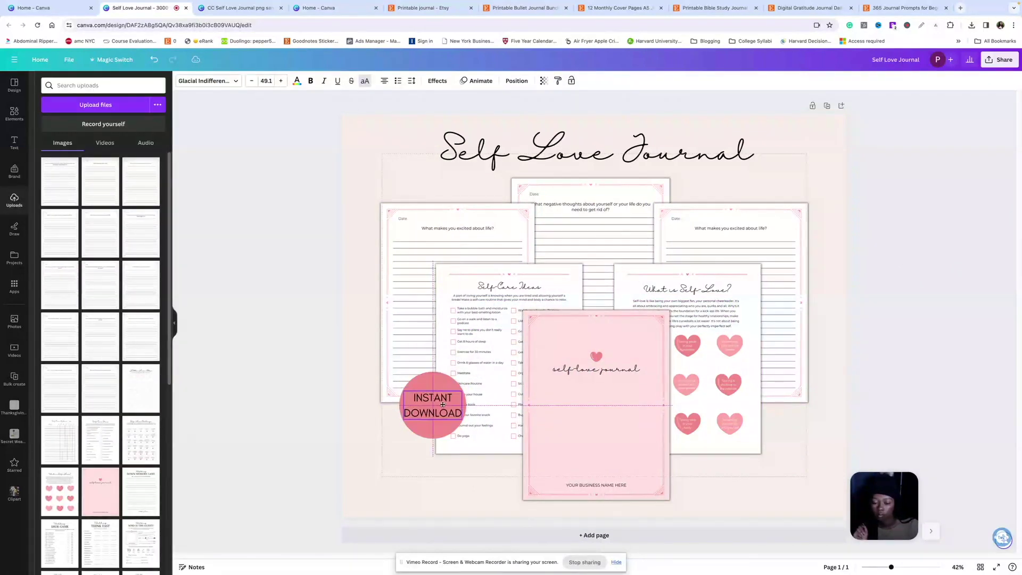
# Step: Copy the badge to the upper right as '66 PAGES US LETTER' in white, then duplicate the page
pyautogui.moveTo(432, 407); pyautogui.dragTo(658, 240)
pyautogui.doubleClick(659, 240)
pyautogui.write('66 PAGES US LETTER')
pyautogui.click(894, 266)
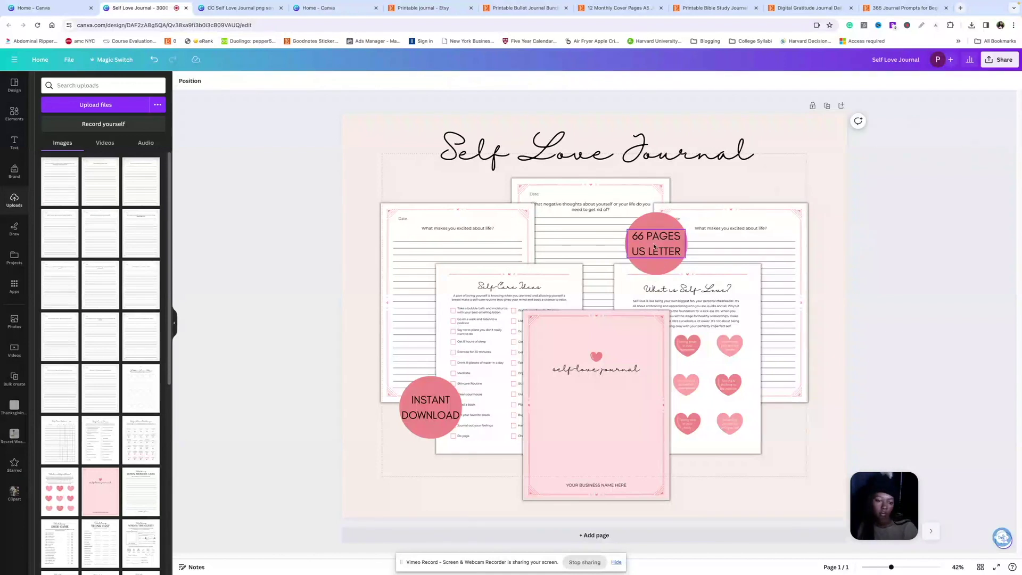
pyautogui.click(656, 244)
pyautogui.click(297, 81)
pyautogui.click(65, 410)
pyautogui.click(403, 441)
pyautogui.click(827, 105)
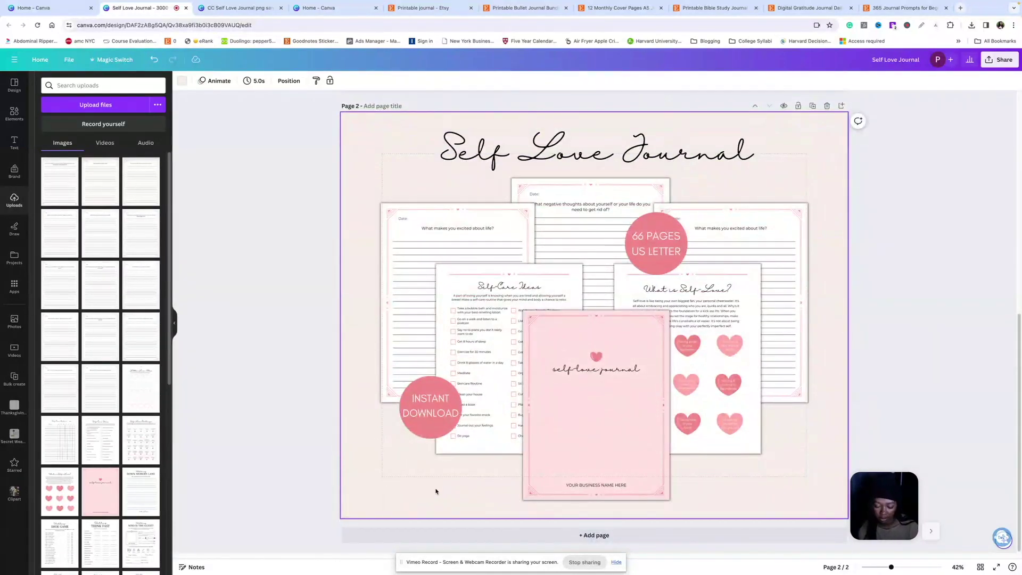
# Step: Add a full-width pink bottom bar reading 'INSTANT DOWNLOAD | 66 PAGES | US LETTER'
pyautogui.press('r')
pyautogui.moveTo(616, 287); pyautogui.dragTo(423, 433)
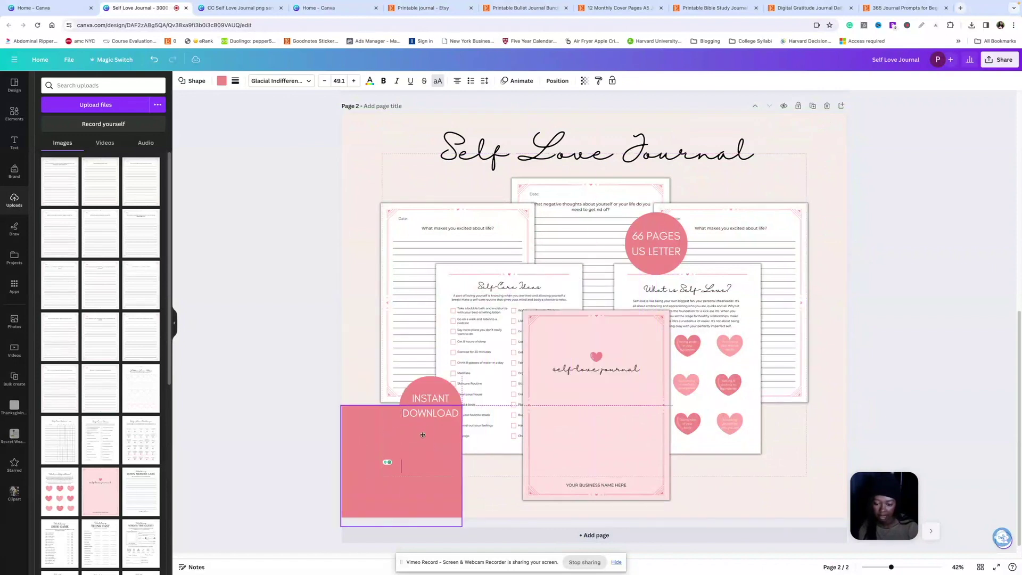
pyautogui.moveTo(461, 462); pyautogui.dragTo(847, 452)
pyautogui.moveTo(593, 405); pyautogui.dragTo(725, 495)
pyautogui.moveTo(430, 405); pyautogui.dragTo(471, 507)
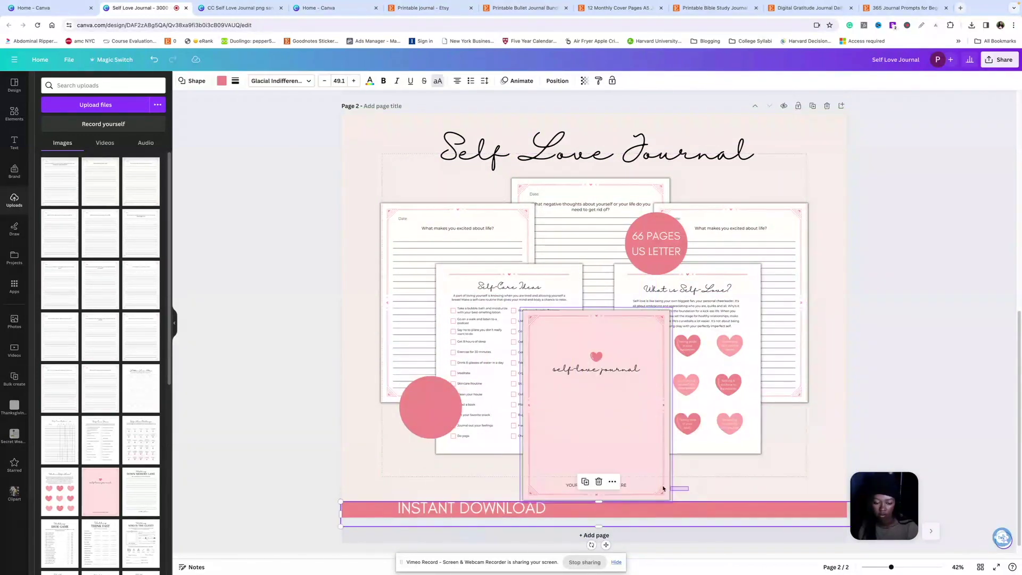
pyautogui.moveTo(596, 426); pyautogui.dragTo(596, 407)
pyautogui.doubleClick(543, 508)
pyautogui.write('| 66 PAGES | US LETTER')
pyautogui.moveTo(599, 519); pyautogui.dragTo(788, 519)
# Step: Delete the INSTANT DOWNLOAD and 66 PAGES circle badges
pyautogui.click(430, 408)
pyautogui.press('Delete')
pyautogui.click(656, 244)
pyautogui.press('Delete')
# Step: Duplicate the banner page
pyautogui.scroll(1, 787, 230)
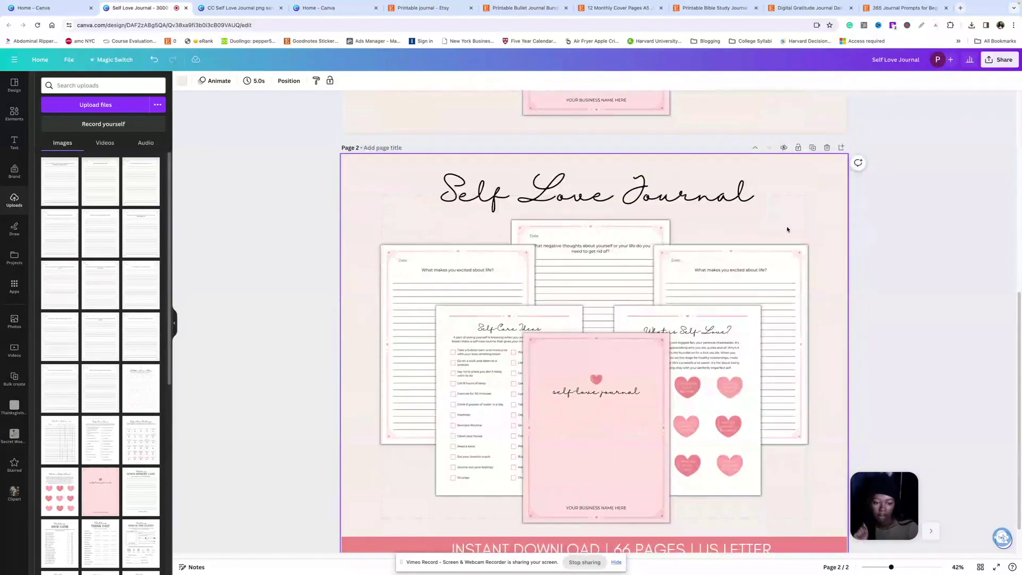
pyautogui.click(813, 149)
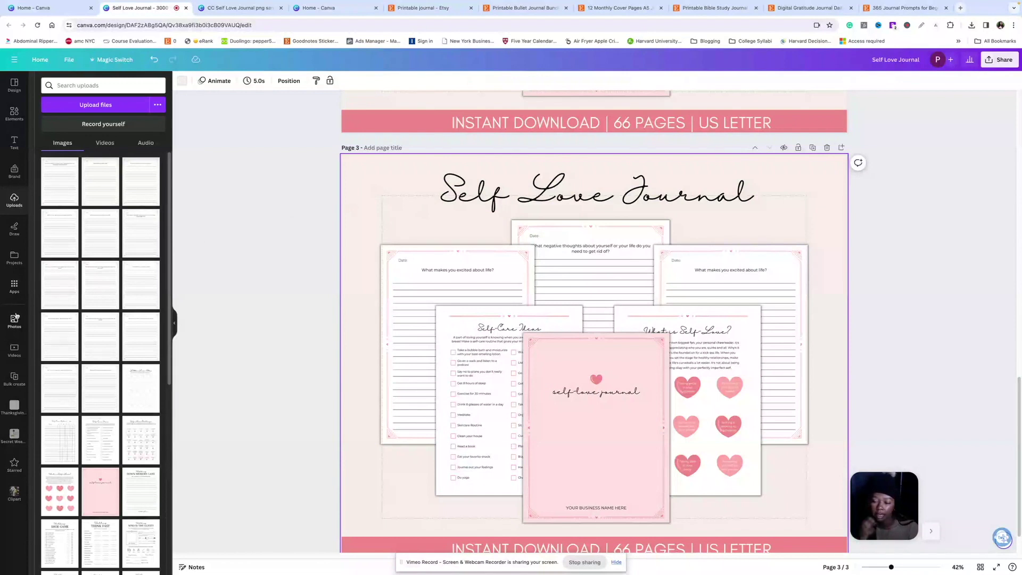
pyautogui.scroll(7, 575, 221)
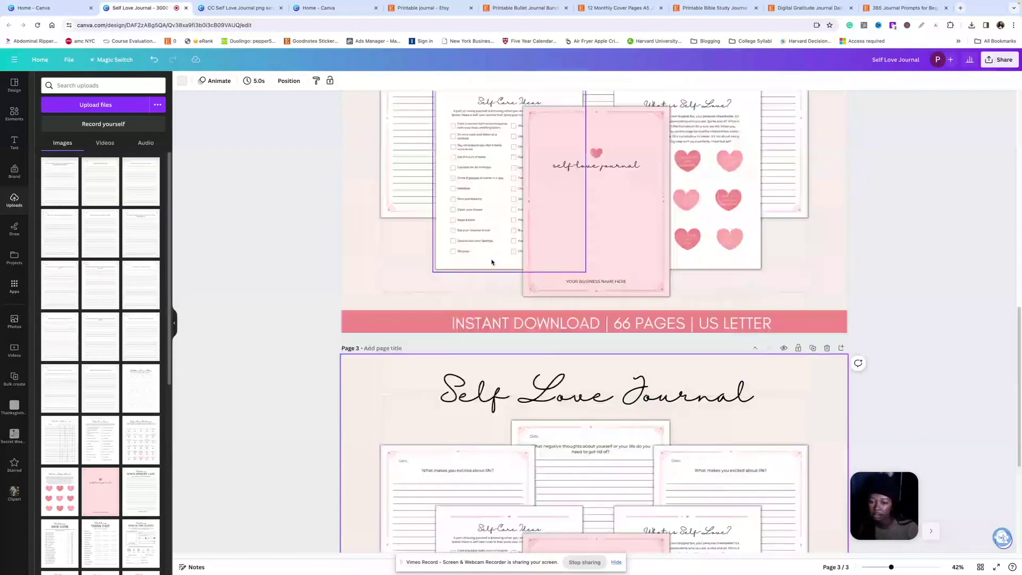
pyautogui.scroll(-7, 575, 221)
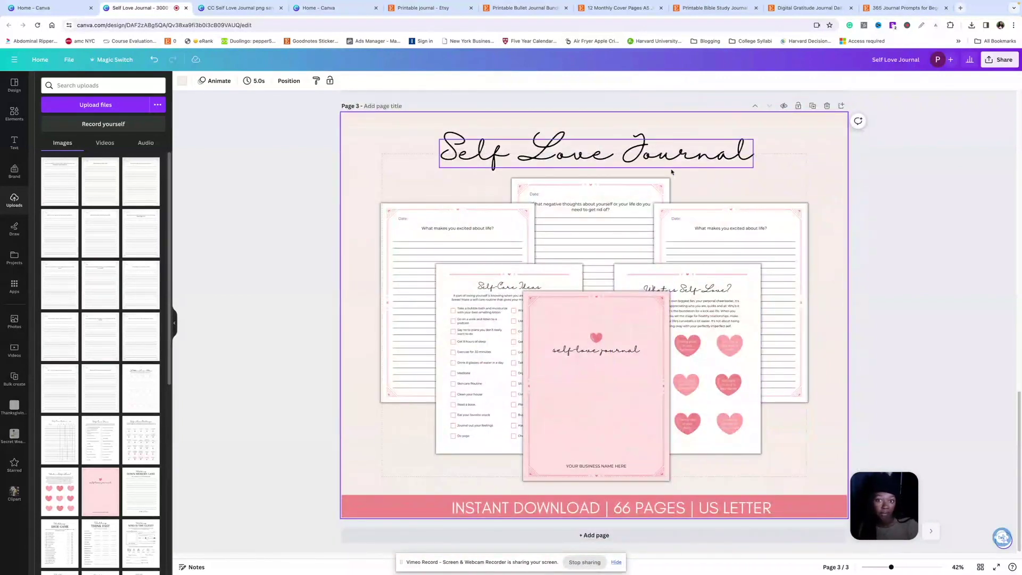
# Step: Make the recently used shadow photo the background of the copied page
pyautogui.click(14, 320)
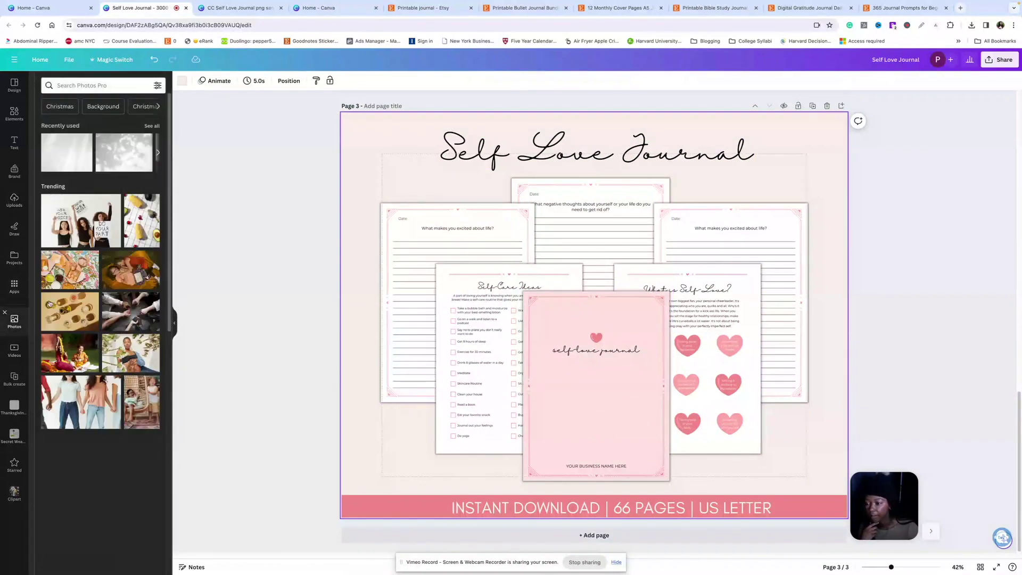
pyautogui.click(56, 153)
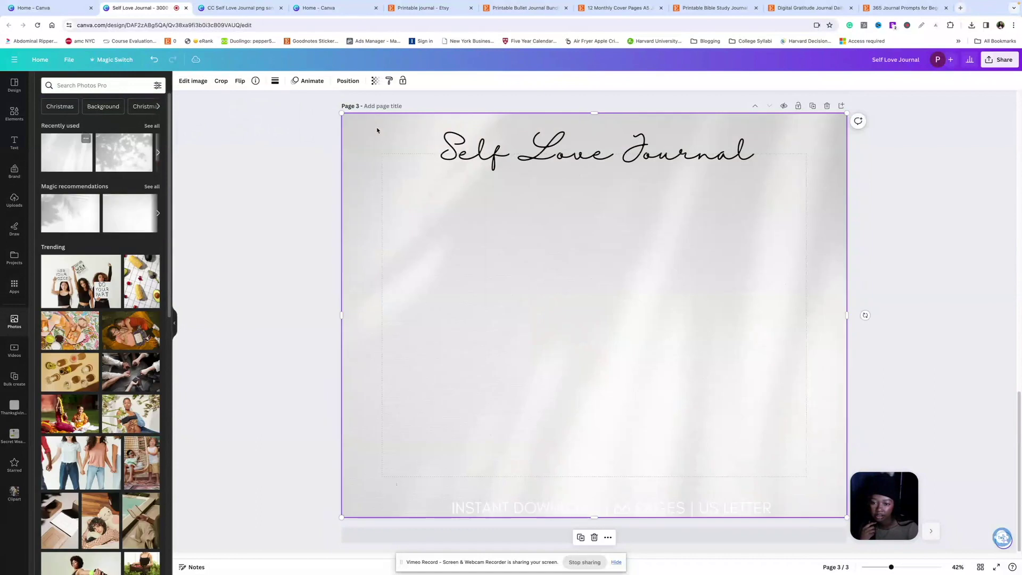
pyautogui.rightClick(378, 129)
pyautogui.click(419, 334)
pyautogui.scroll(10, 863, 224)
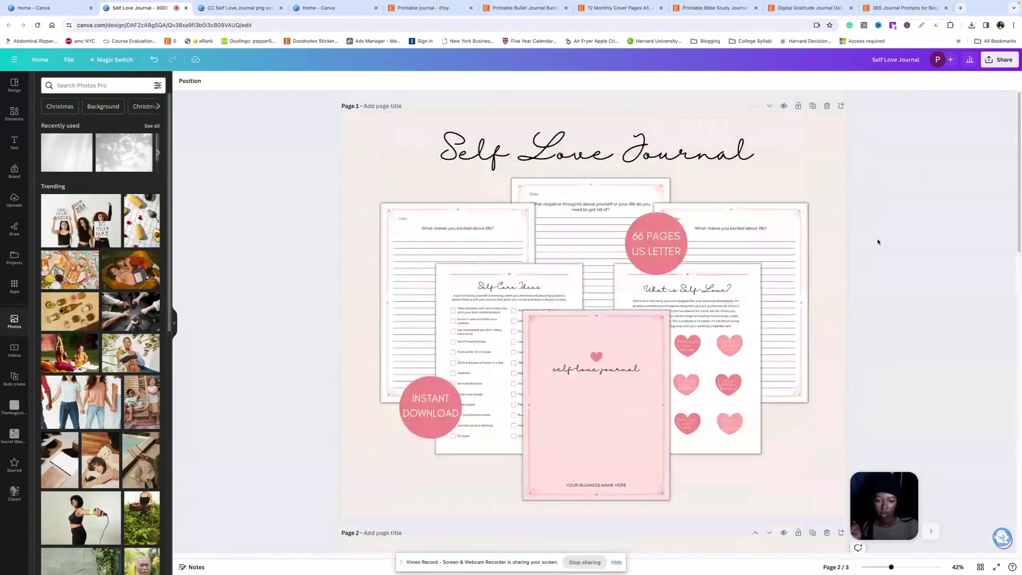
pyautogui.scroll(-10, 864, 224)
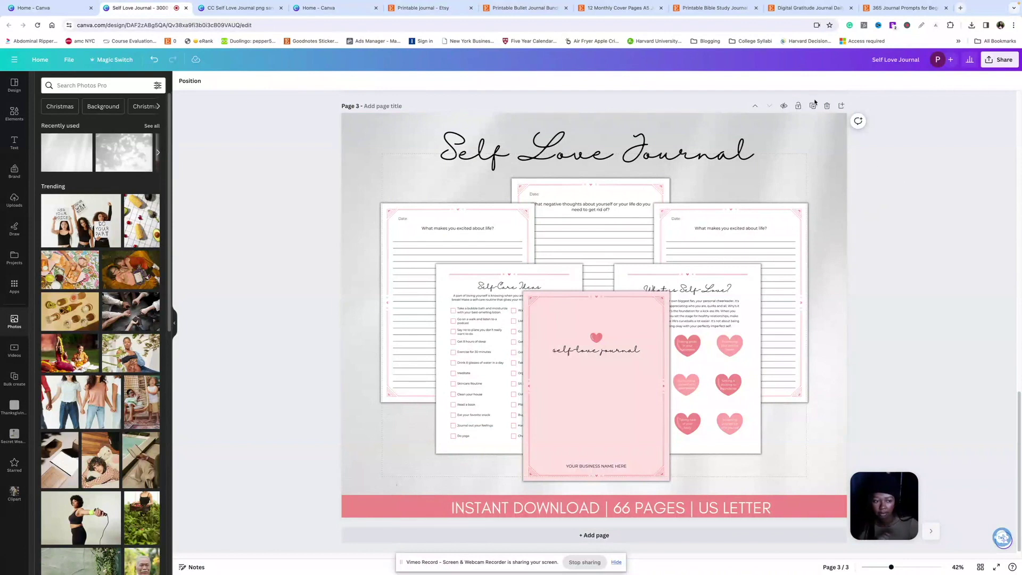
pyautogui.scroll(8, 817, 123)
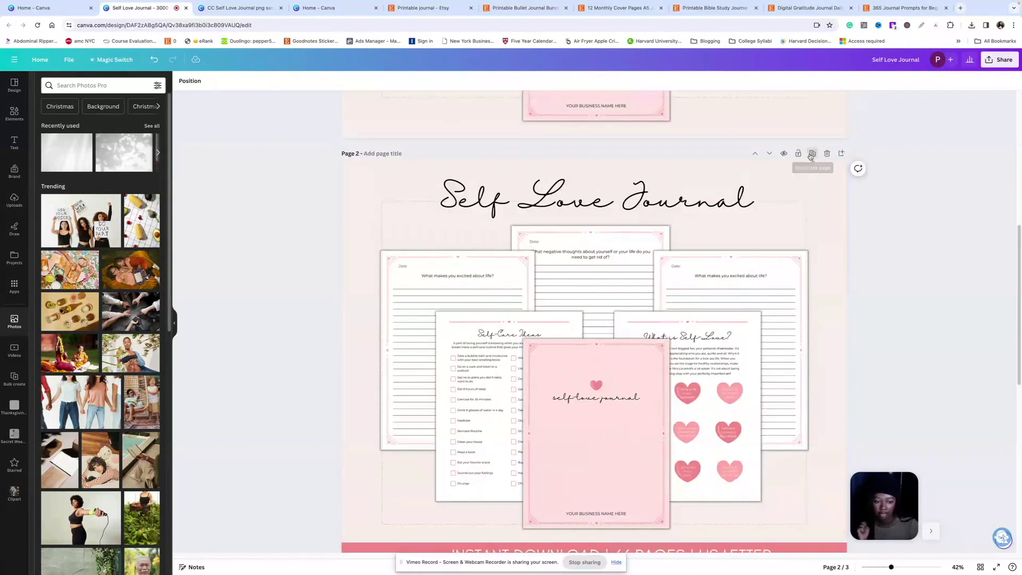
# Step: Duplicate page 2 and retitle it '60 Days of Journal Prompts' in Glacial Indifference
pyautogui.click(812, 154)
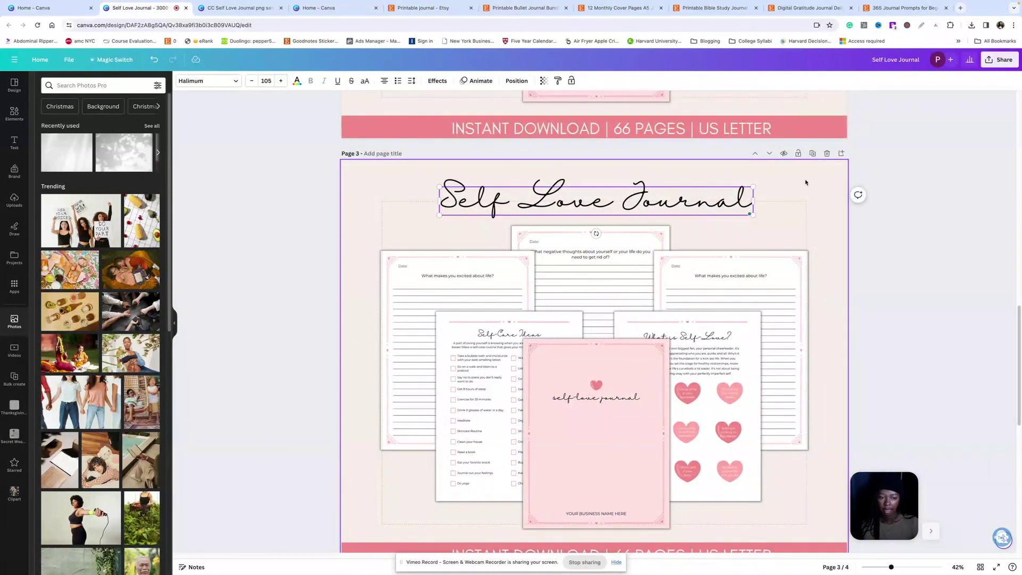
pyautogui.click(208, 81)
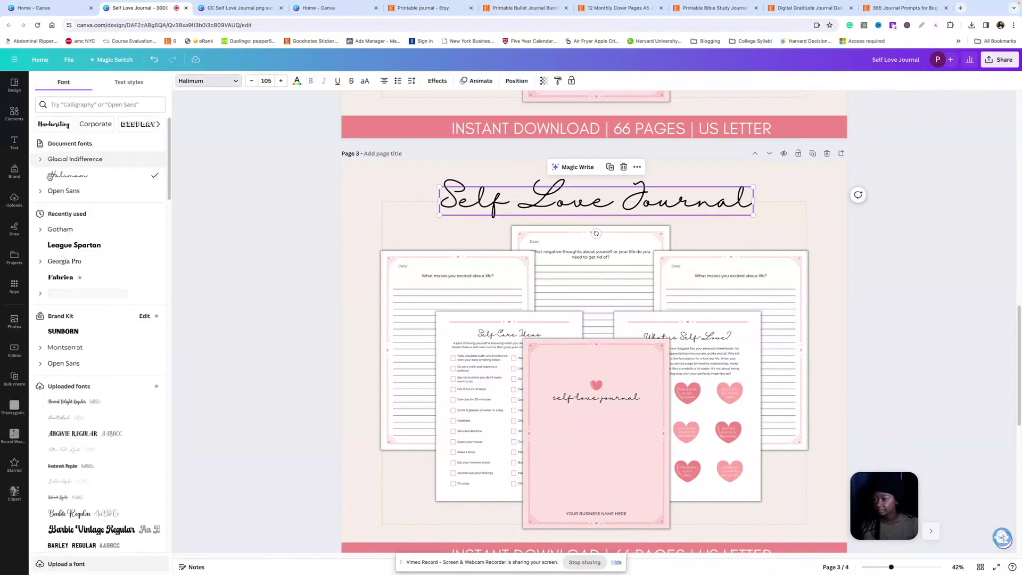
pyautogui.click(103, 158)
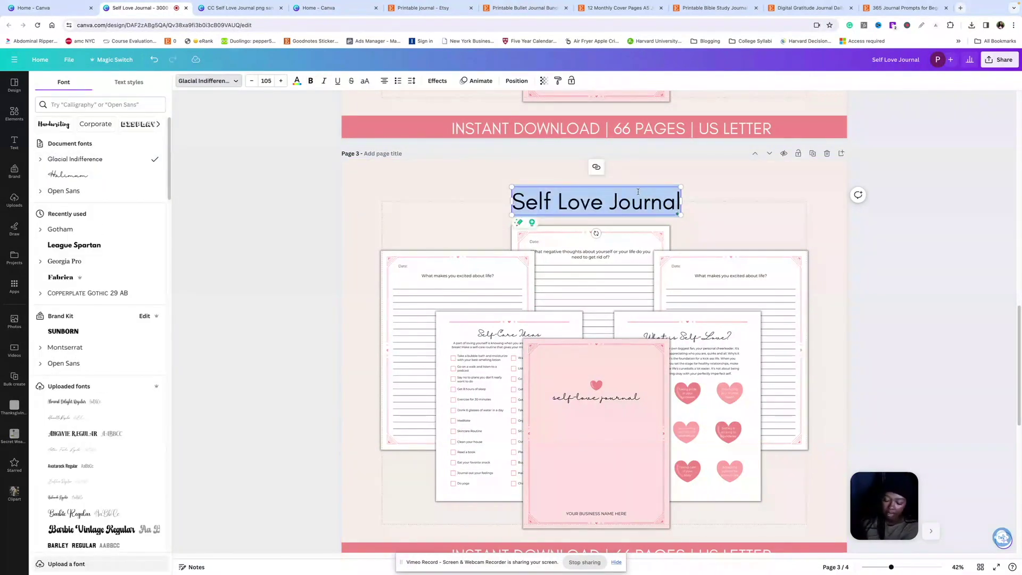
pyautogui.write('60 Days of Journal Prompts')
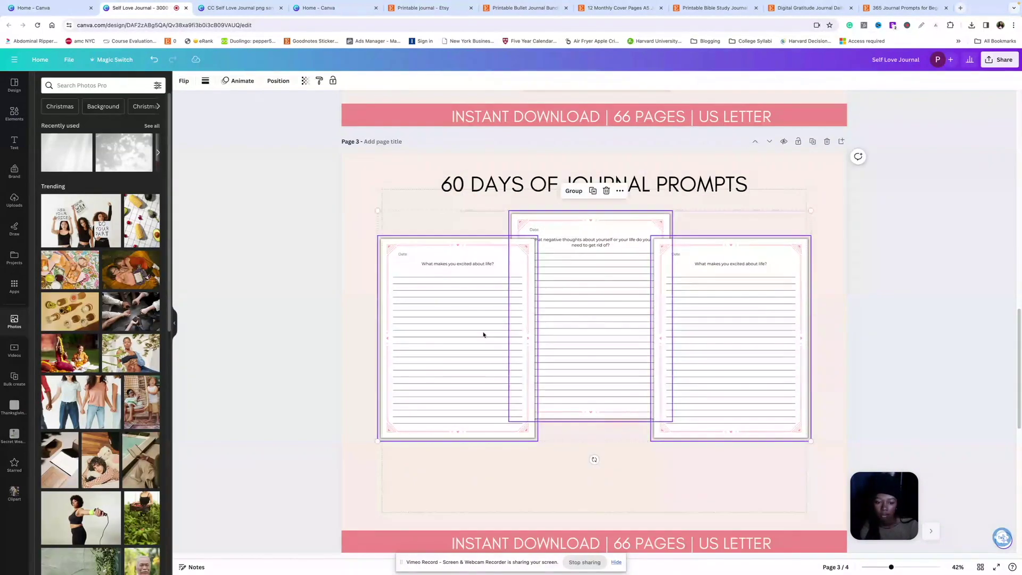
# Step: Shrink the three journal pages and space them evenly in one row
pyautogui.moveTo(810, 210); pyautogui.dragTo(701, 270)
pyautogui.click(741, 274)
pyautogui.moveTo(640, 353); pyautogui.dragTo(726, 280)
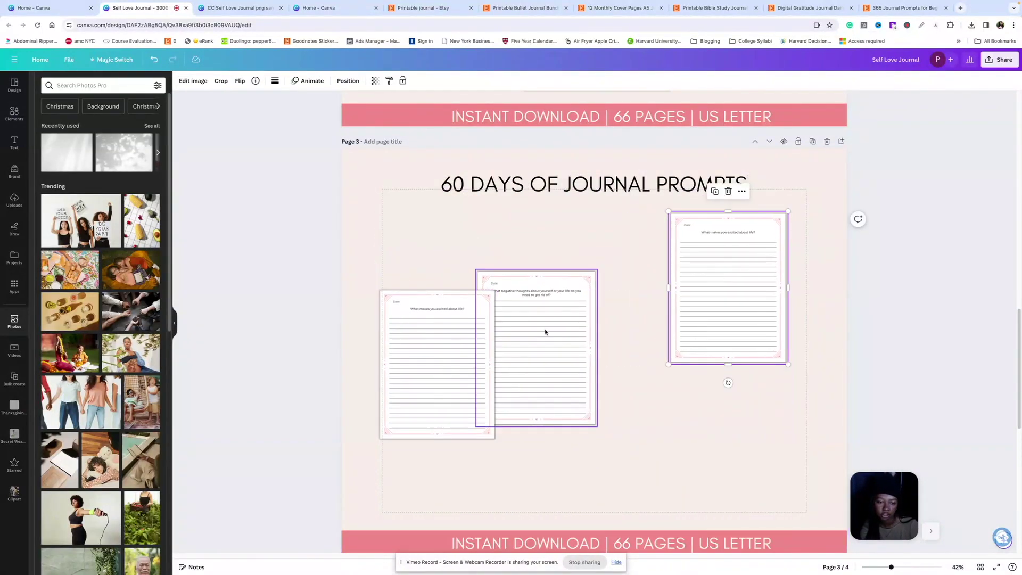
pyautogui.moveTo(545, 334); pyautogui.dragTo(603, 269)
pyautogui.moveTo(423, 358); pyautogui.dragTo(433, 281)
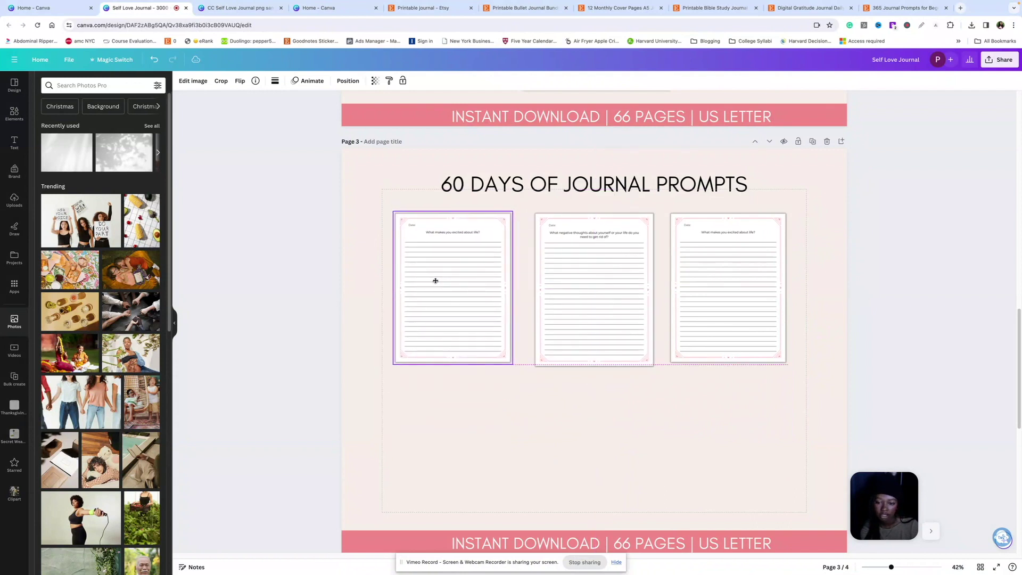
pyautogui.click(282, 293)
pyautogui.moveTo(296, 291); pyautogui.dragTo(734, 339)
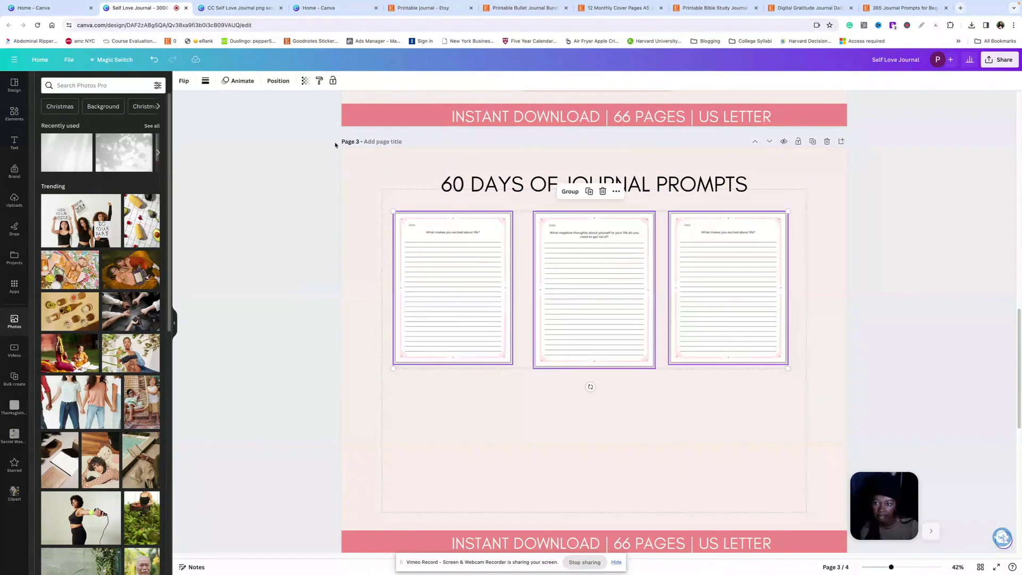
pyautogui.click(278, 81)
pyautogui.click(56, 237)
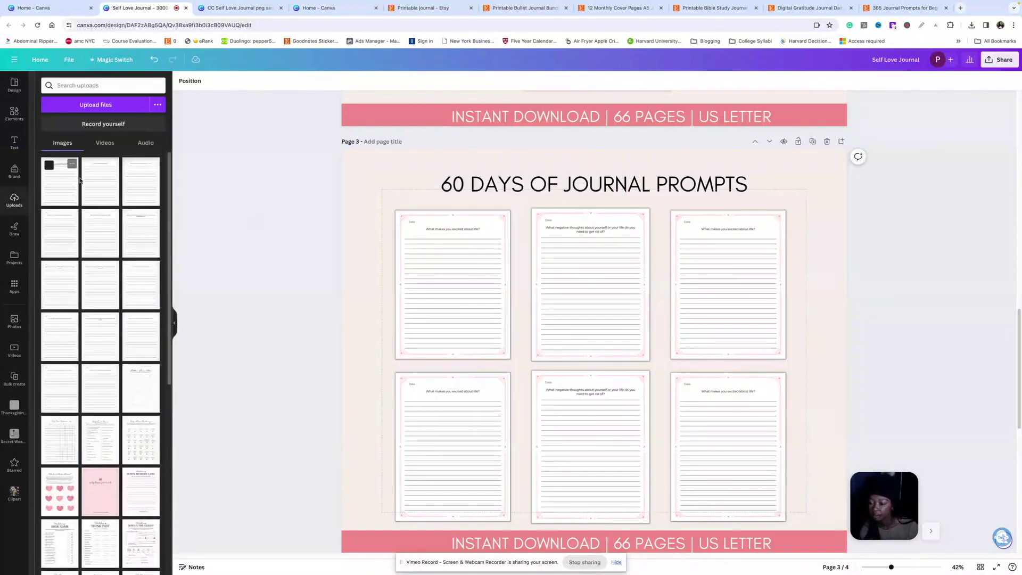
# Step: Fill the six frames with the self-love, self-care, interests, self-confidence, feel-loved and skills prompt pages
pyautogui.moveTo(144, 341); pyautogui.dragTo(446, 426)
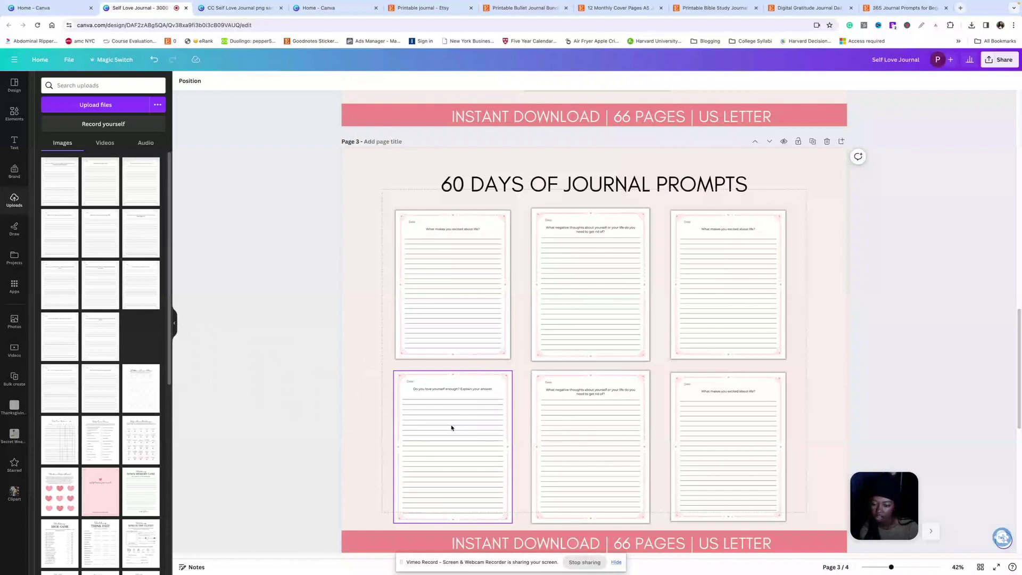
pyautogui.moveTo(100, 285); pyautogui.dragTo(570, 410)
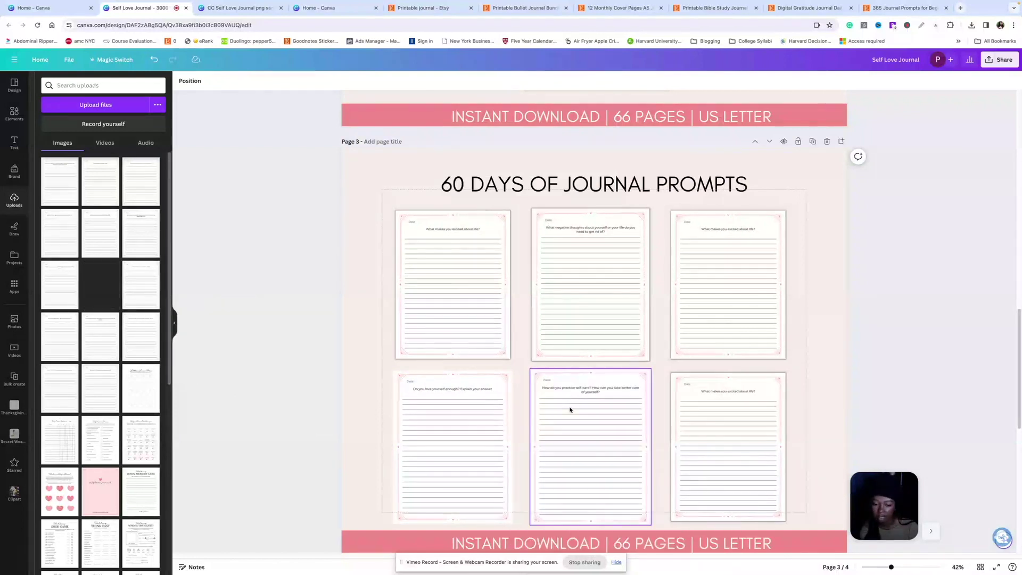
pyautogui.moveTo(59, 285); pyautogui.dragTo(731, 433)
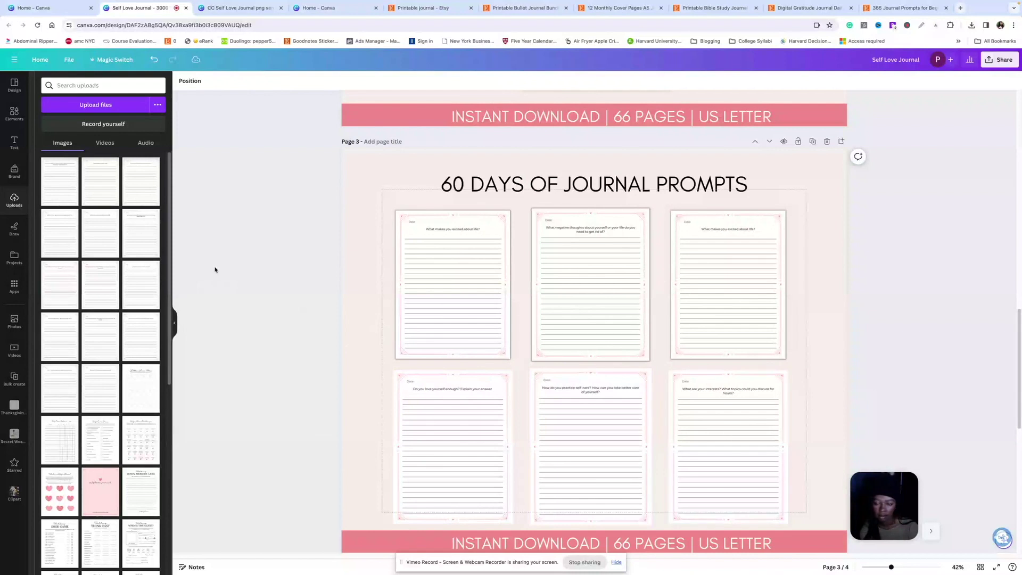
pyautogui.moveTo(48, 163); pyautogui.dragTo(414, 254)
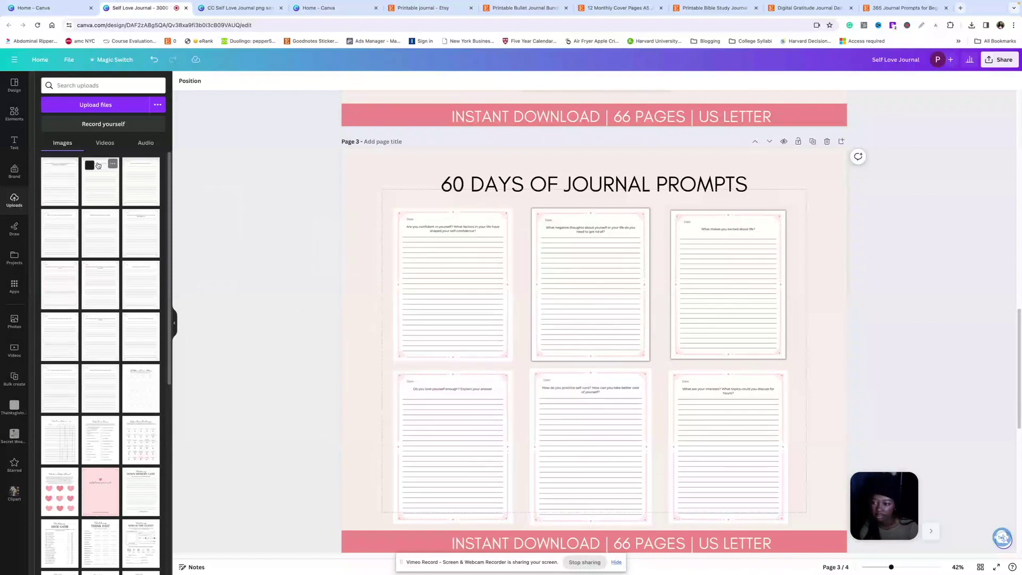
pyautogui.moveTo(98, 165); pyautogui.dragTo(532, 251)
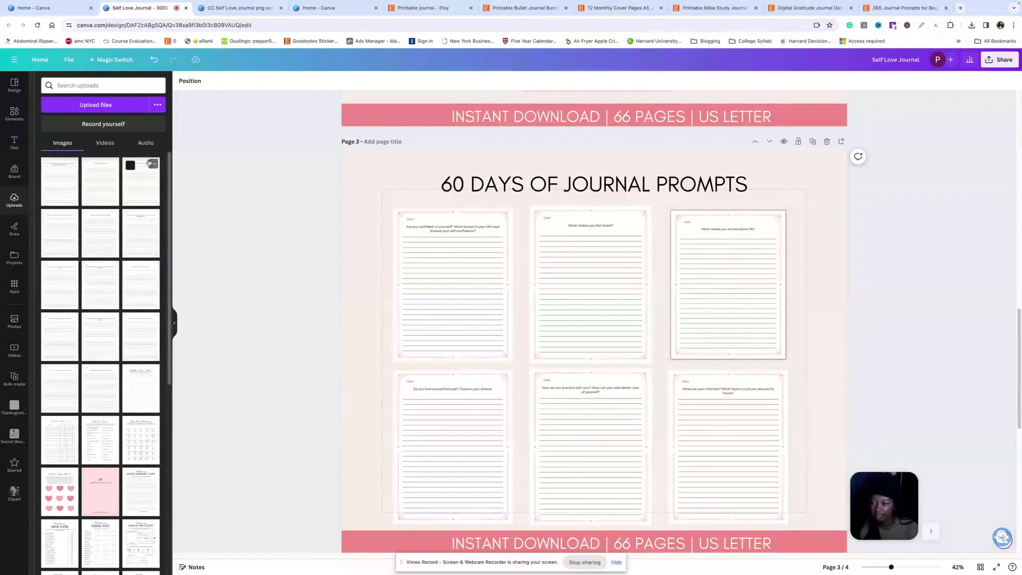
pyautogui.moveTo(149, 163); pyautogui.dragTo(742, 243)
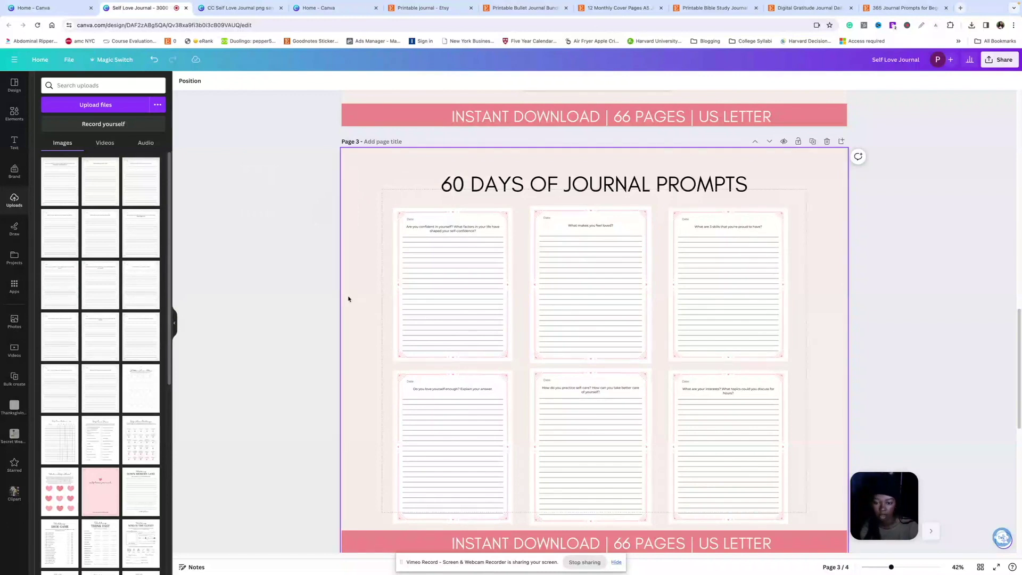
# Step: Select the six journal page images one by one
pyautogui.click(687, 267)
pyautogui.click(585, 265)
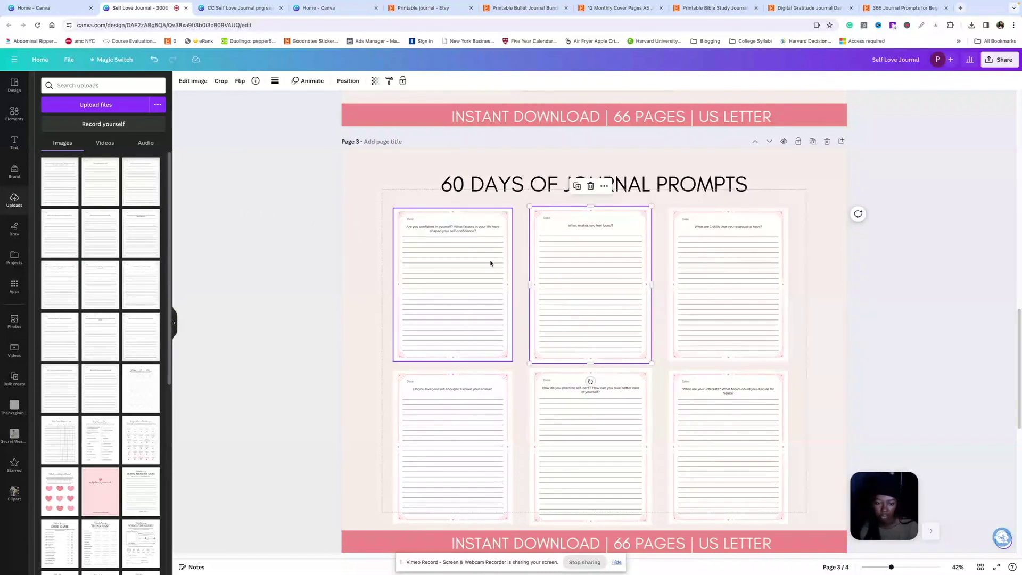
pyautogui.click(491, 263)
pyautogui.click(591, 420)
pyautogui.click(737, 406)
pyautogui.click(477, 414)
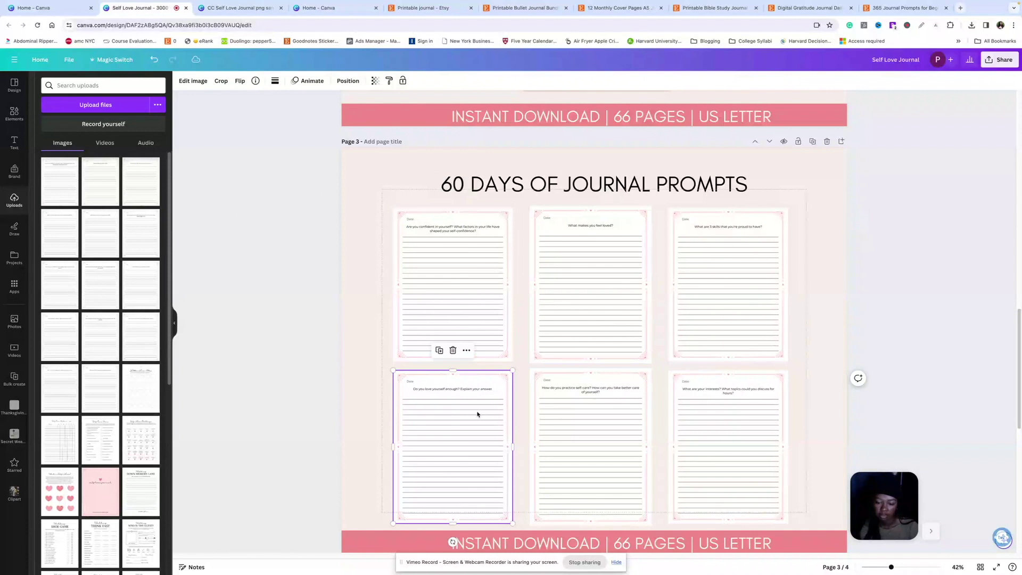
# Step: Give the selected page image a Glow shadow at transparency 20, then select the right-column pages
pyautogui.click(187, 81)
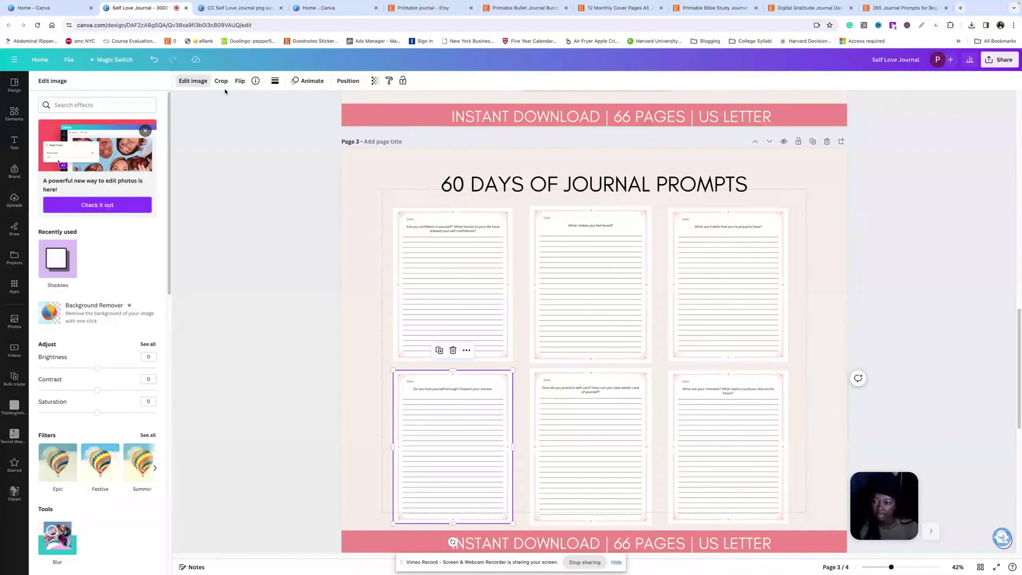
pyautogui.click(56, 266)
pyautogui.click(99, 117)
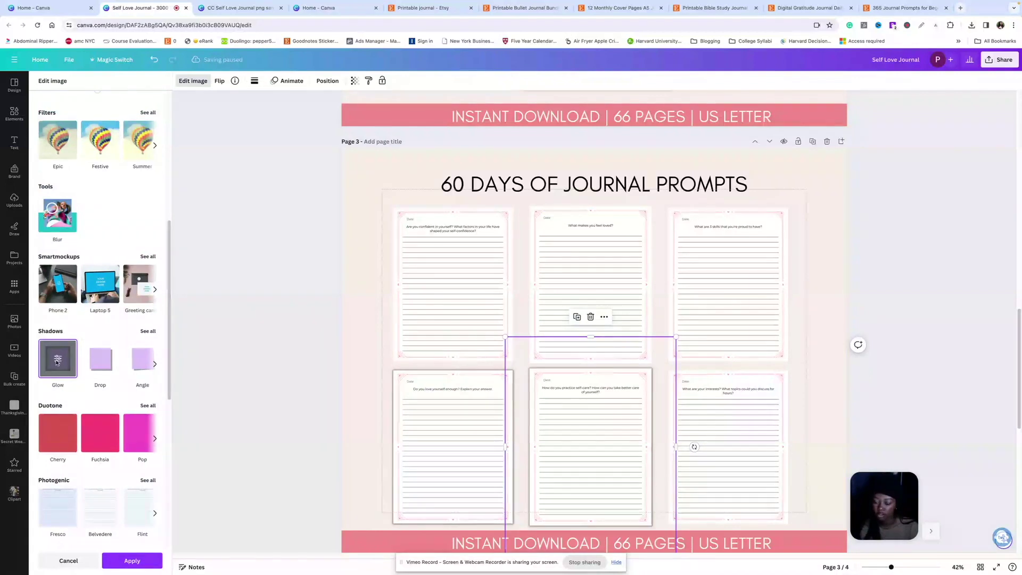
pyautogui.click(57, 361)
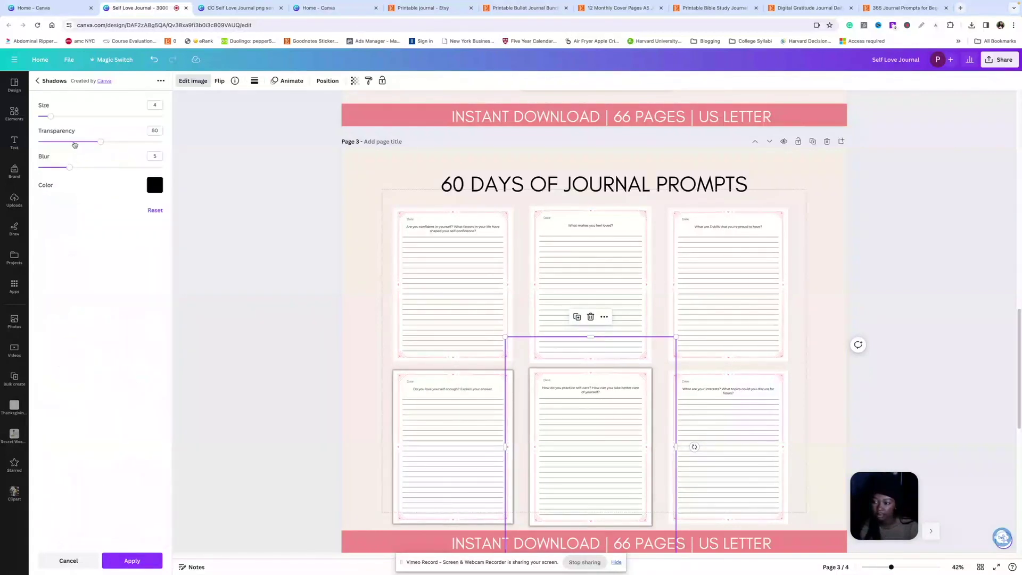
pyautogui.moveTo(69, 144); pyautogui.dragTo(62, 146)
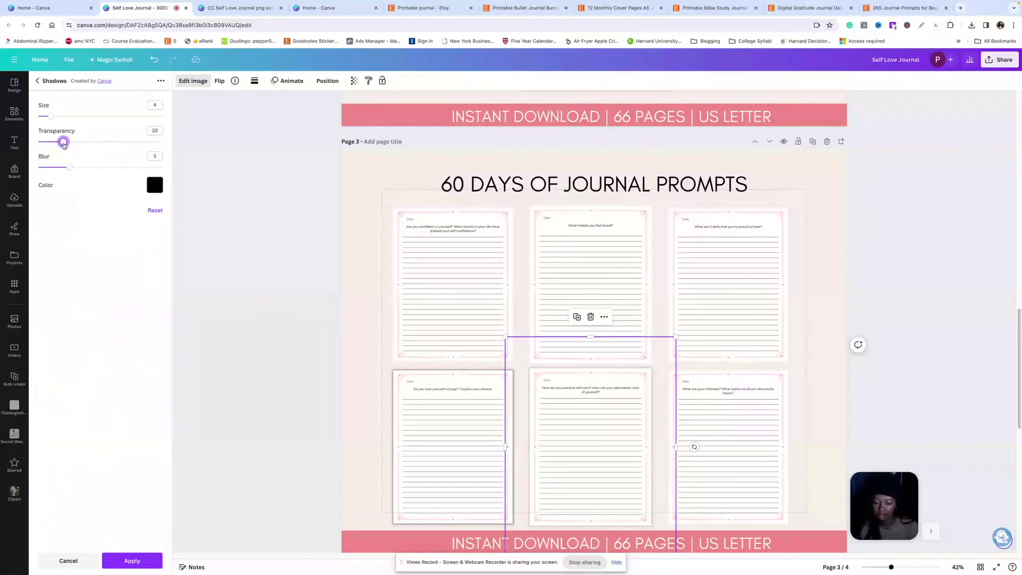
pyautogui.click(756, 439)
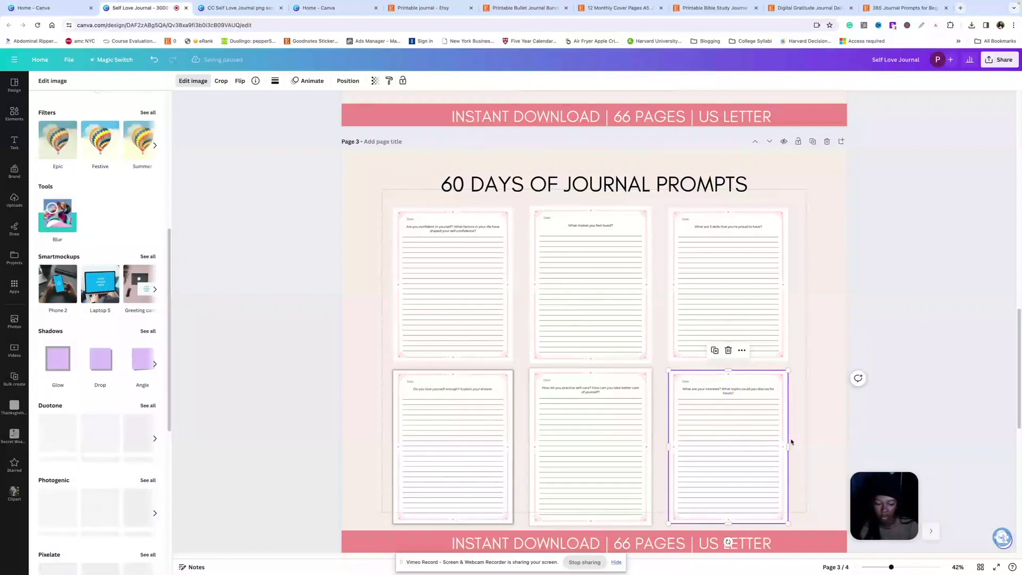
pyautogui.click(753, 285)
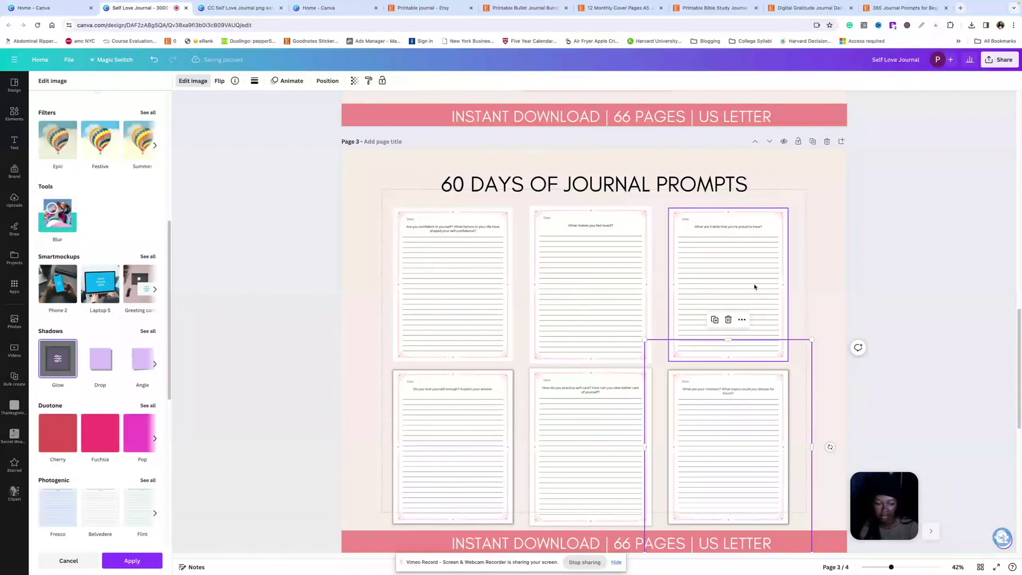
# Step: Glow the top-row pages, add heading 'DEEPEN THE LOVE YOU HAVE FOR YOURSELF', and select the banner text
pyautogui.click(52, 368)
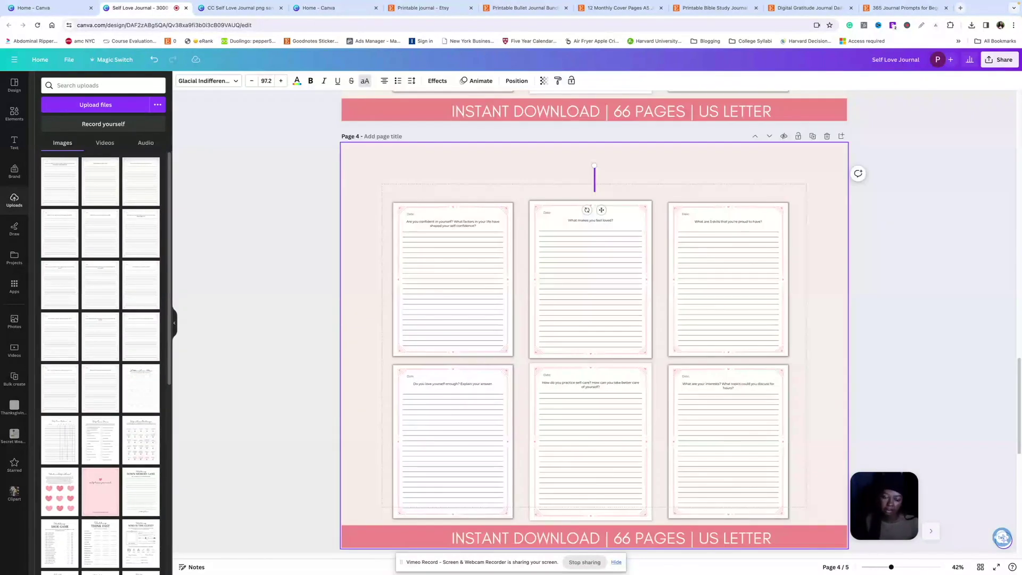
pyautogui.write('DEEPEN THE LOVE Y')
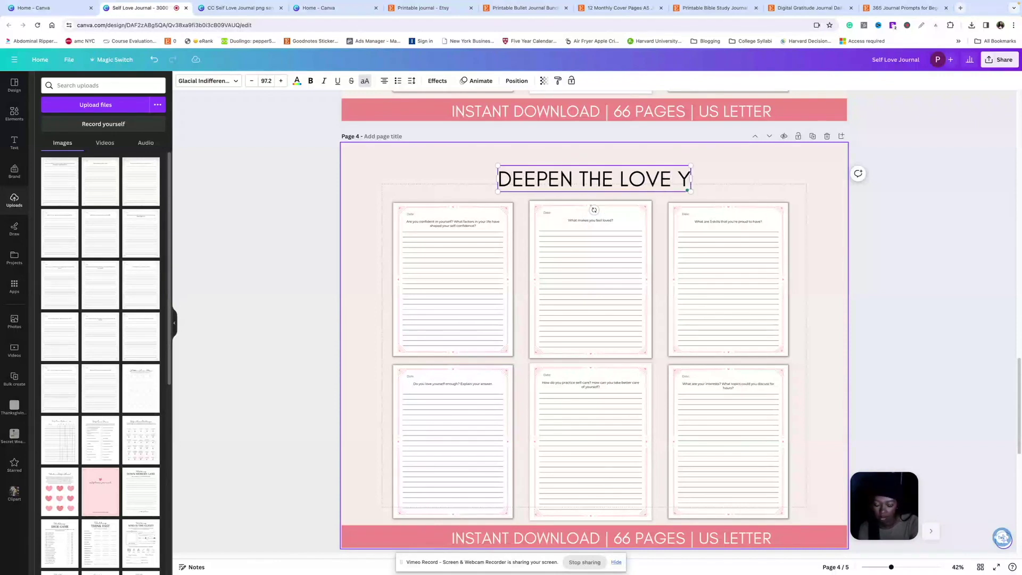
pyautogui.write('OU HAVE FOR YOURSELF')
pyautogui.moveTo(814, 165); pyautogui.dragTo(747, 169)
pyautogui.moveTo(628, 180); pyautogui.dragTo(667, 174)
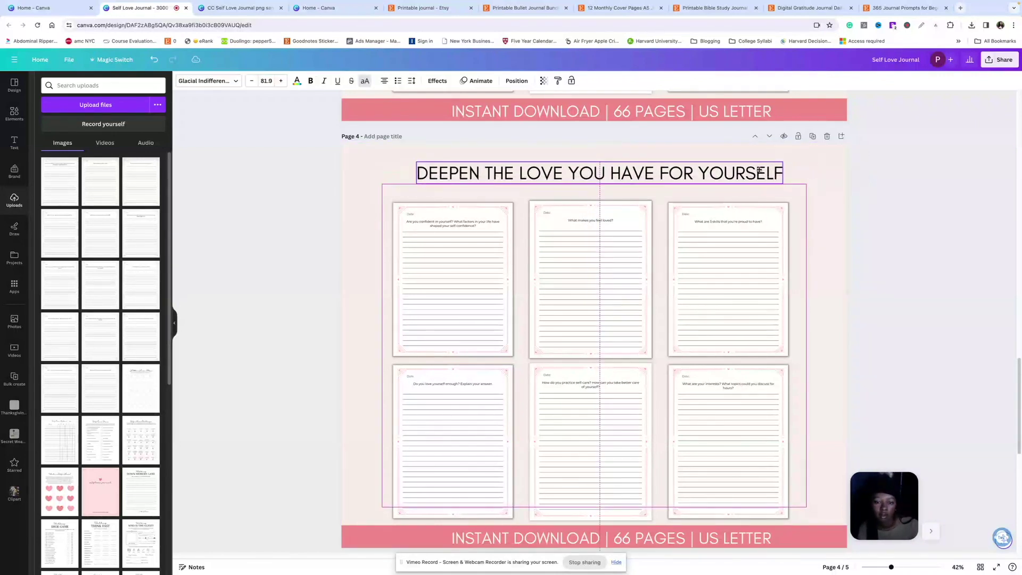
pyautogui.click(660, 266)
pyautogui.scroll(-3, 602, 346)
pyautogui.click(607, 394)
# Step: Change the banner to 'GREAT FOR A SELF-LOVE JOURNEY' and fill the top-middle frame
pyautogui.write('GREAT FOR A')
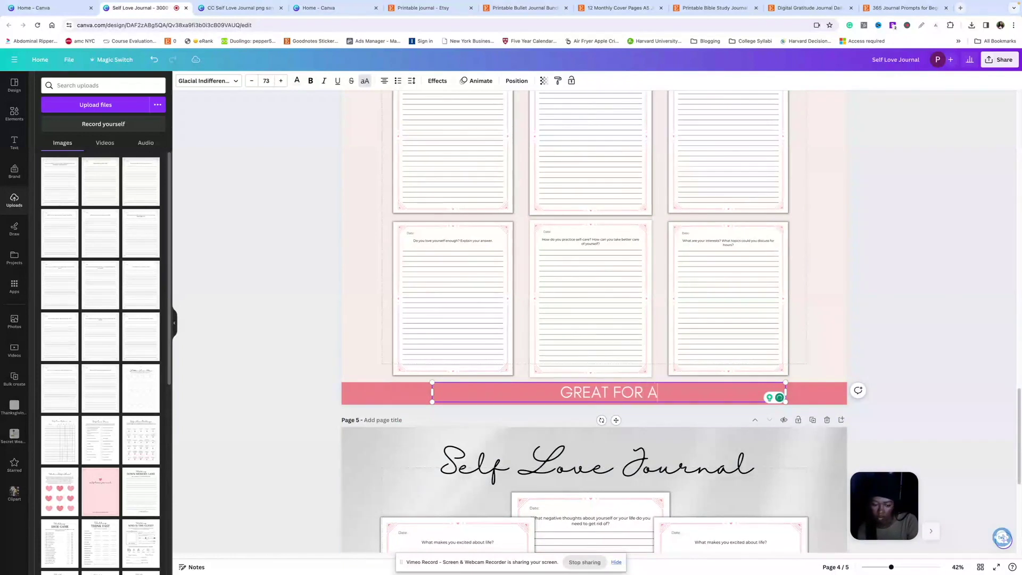
pyautogui.write(' SELF-LOVE JOURNEY')
pyautogui.scroll(3, 293, 262)
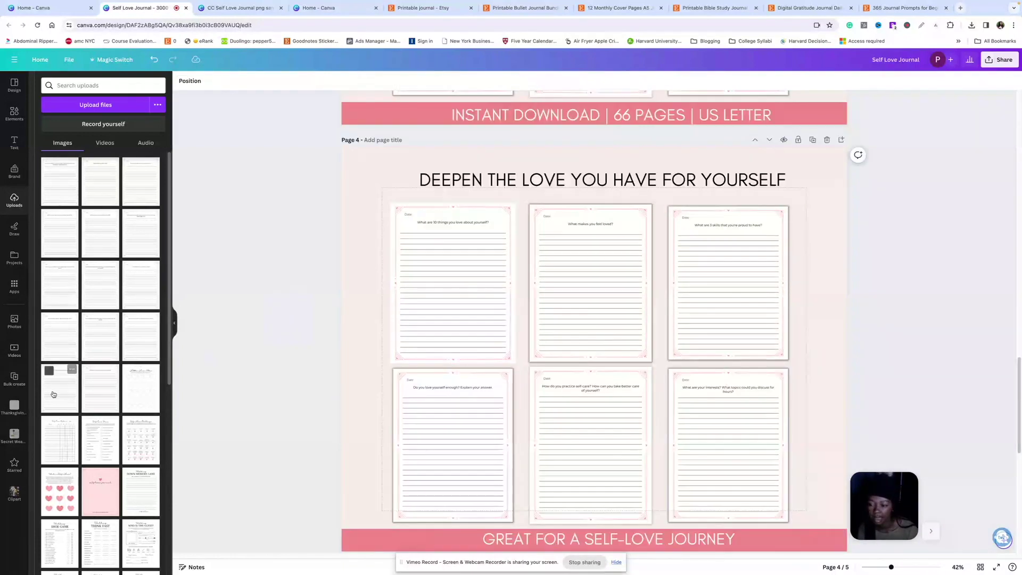
pyautogui.click(533, 261)
pyautogui.moveTo(533, 261); pyautogui.dragTo(632, 272)
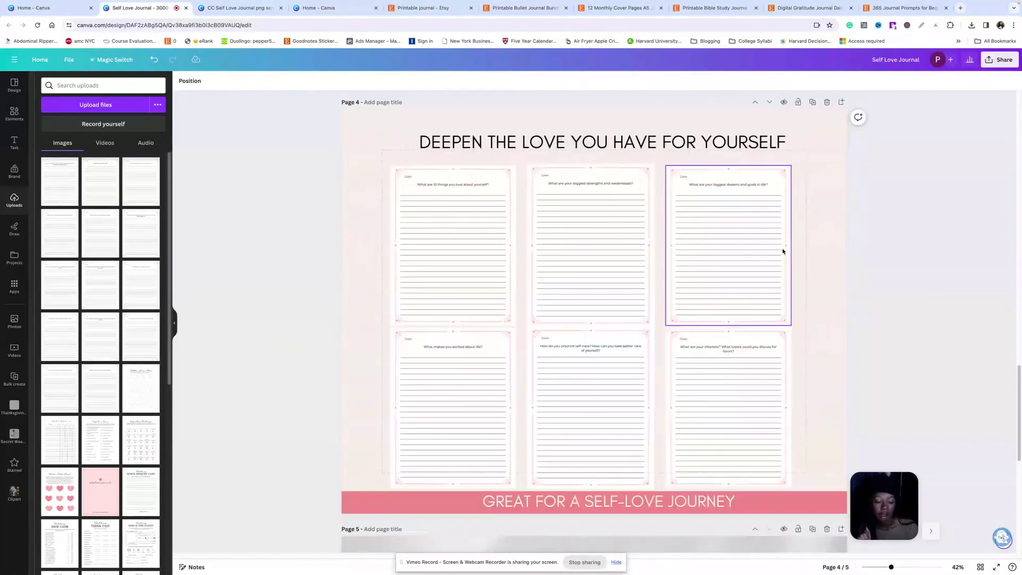
# Step: Duplicate page 4 and place Self-Care Ideas, Self-Love Challenge and Self-Care Routine in the bottom frames
pyautogui.click(813, 103)
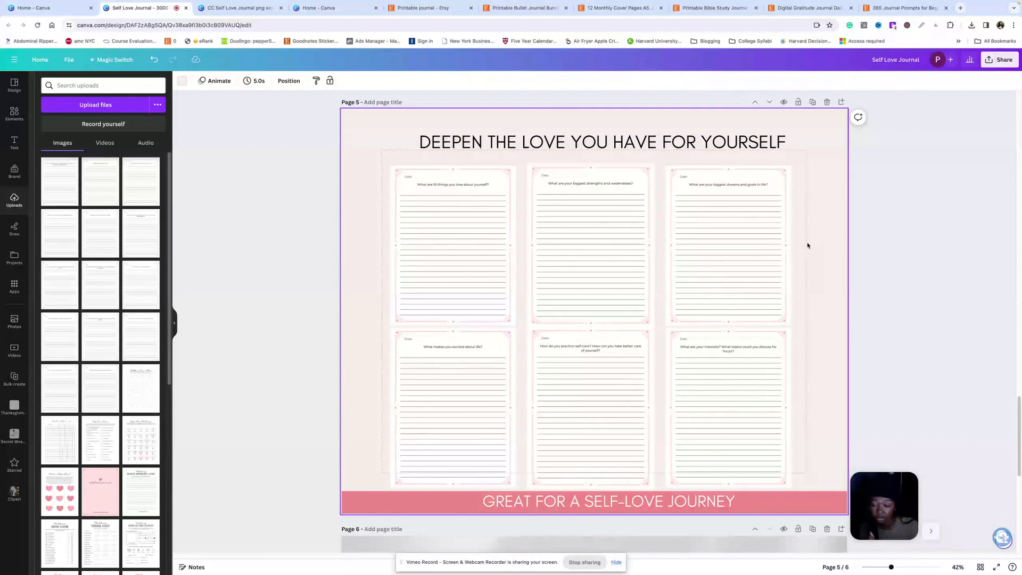
pyautogui.moveTo(141, 440); pyautogui.dragTo(601, 403)
pyautogui.moveTo(100, 440); pyautogui.dragTo(479, 367)
pyautogui.moveTo(60, 439); pyautogui.dragTo(768, 350)
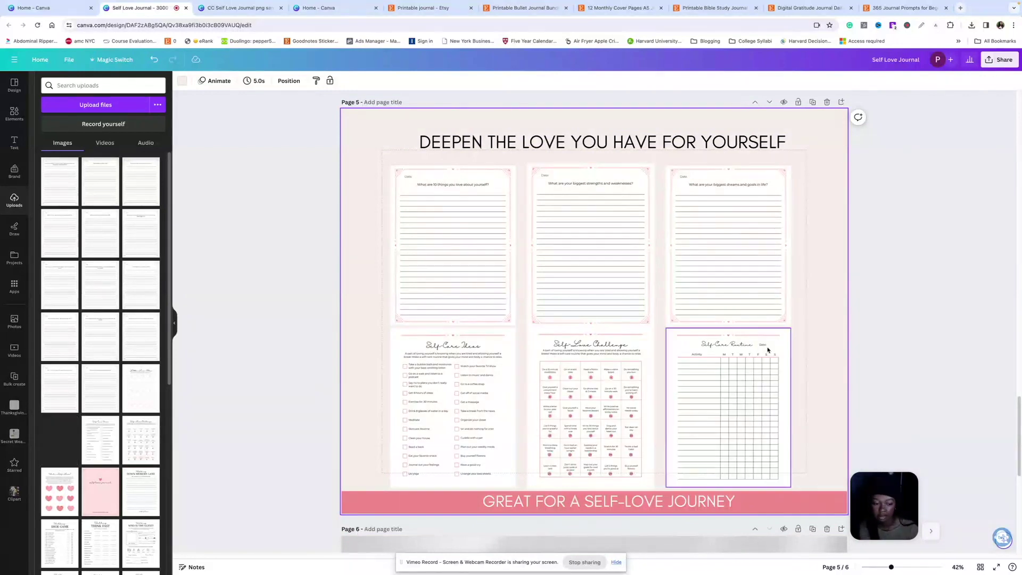
# Step: Delete the top row of frames and enlarge and spread out the three remaining sheets
pyautogui.moveTo(894, 176); pyautogui.dragTo(426, 277)
pyautogui.press('Delete')
pyautogui.moveTo(902, 287); pyautogui.dragTo(420, 427)
pyautogui.moveTo(791, 328); pyautogui.dragTo(942, 189)
pyautogui.moveTo(809, 346); pyautogui.dragTo(749, 293)
pyautogui.click(919, 250)
pyautogui.moveTo(828, 252); pyautogui.dragTo(739, 217)
pyautogui.moveTo(345, 249); pyautogui.dragTo(392, 213)
pyautogui.moveTo(649, 414); pyautogui.dragTo(634, 429)
# Step: Bring the Self-Love Challenge sheet to the front and shift all three sheets down-left
pyautogui.click(348, 81)
pyautogui.click(84, 118)
pyautogui.click(889, 270)
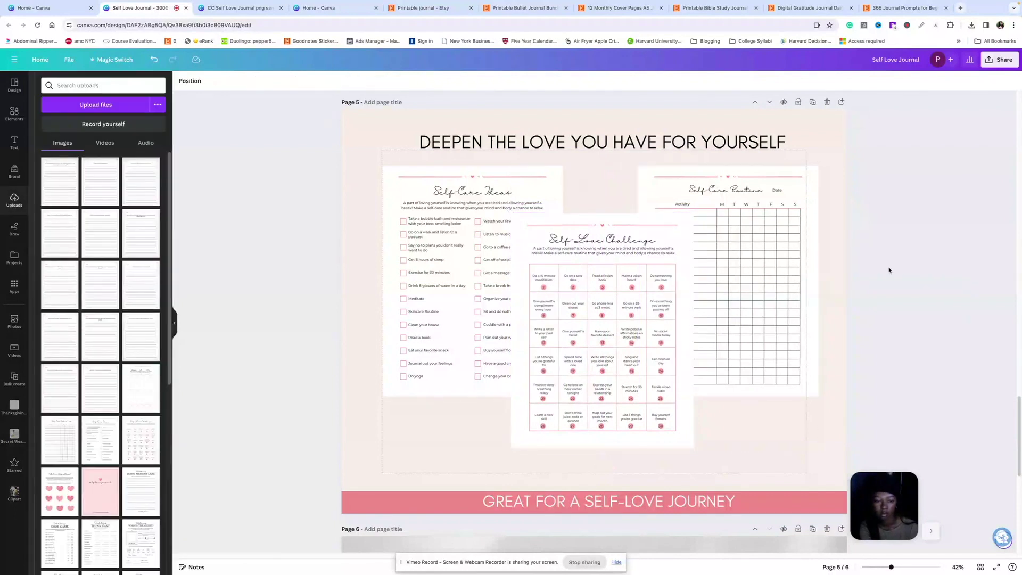
pyautogui.moveTo(889, 270); pyautogui.dragTo(457, 340)
pyautogui.moveTo(463, 256); pyautogui.dragTo(456, 267)
# Step: Add Glow shadows to the Self-Care Ideas and Self-Love Challenge sheets
pyautogui.click(456, 267)
pyautogui.click(193, 81)
pyautogui.click(57, 258)
pyautogui.click(100, 118)
pyautogui.click(596, 320)
pyautogui.click(57, 109)
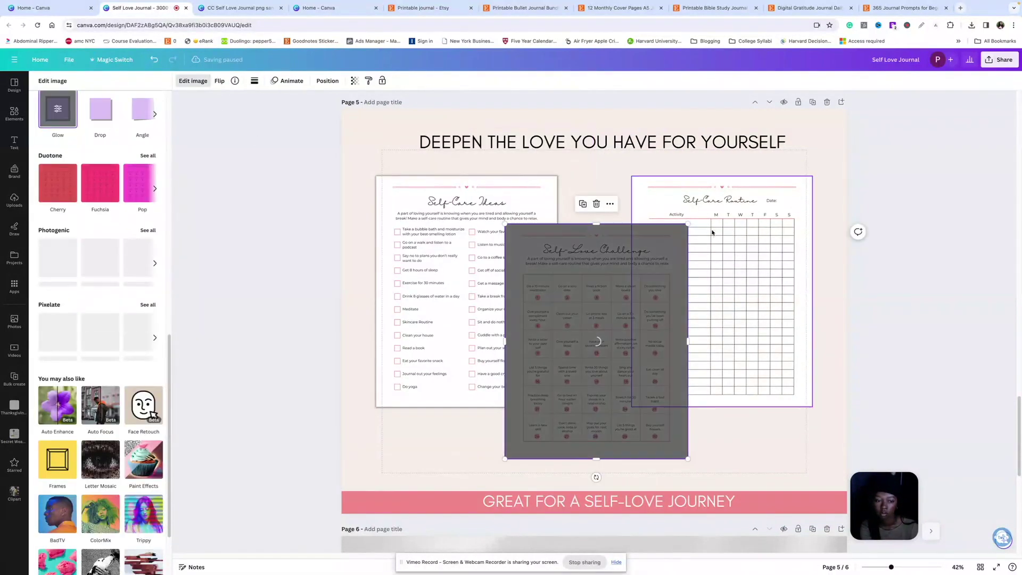
pyautogui.click(940, 289)
pyautogui.click(505, 489)
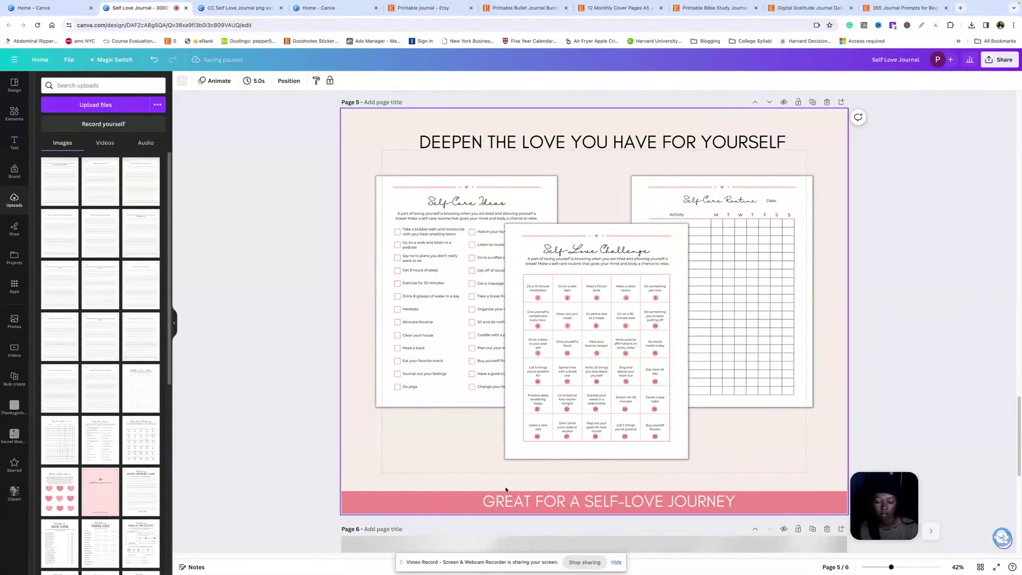
# Step: Delete page 5's pink banner and move the three sheets lower
pyautogui.click(505, 501)
pyautogui.press('Delete')
pyautogui.moveTo(319, 458); pyautogui.dragTo(729, 318)
pyautogui.moveTo(667, 143); pyautogui.dragTo(675, 149)
# Step: Retitle the heading '30 DAY SELF LOVE CHALLENGE INCLUDED' and scroll back up to page 1
pyautogui.doubleClick(676, 150)
pyautogui.write('3')
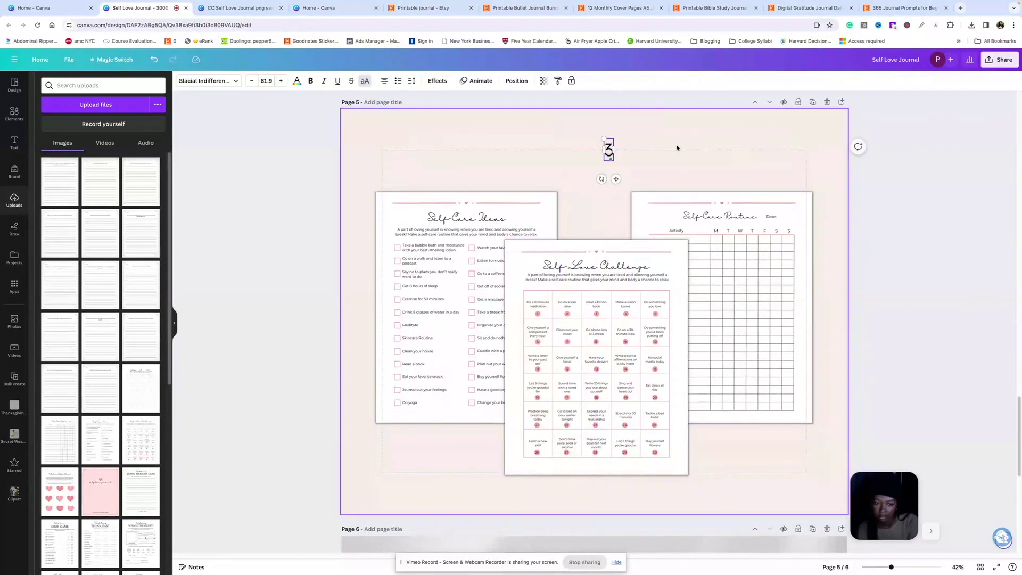
pyautogui.write('0 DAY SELF LOVE CHALLENGE INCLUDED')
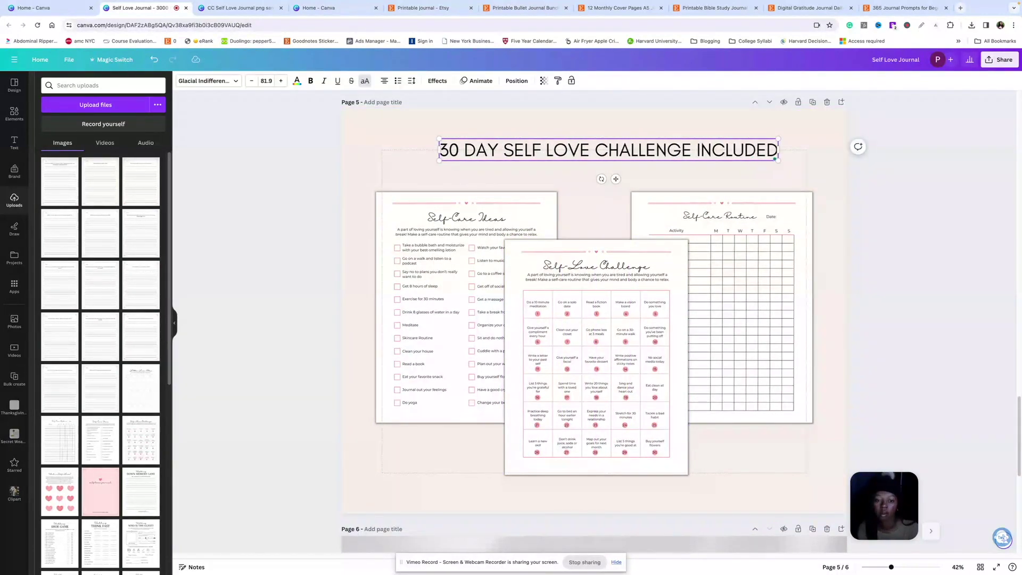
pyautogui.click(519, 83)
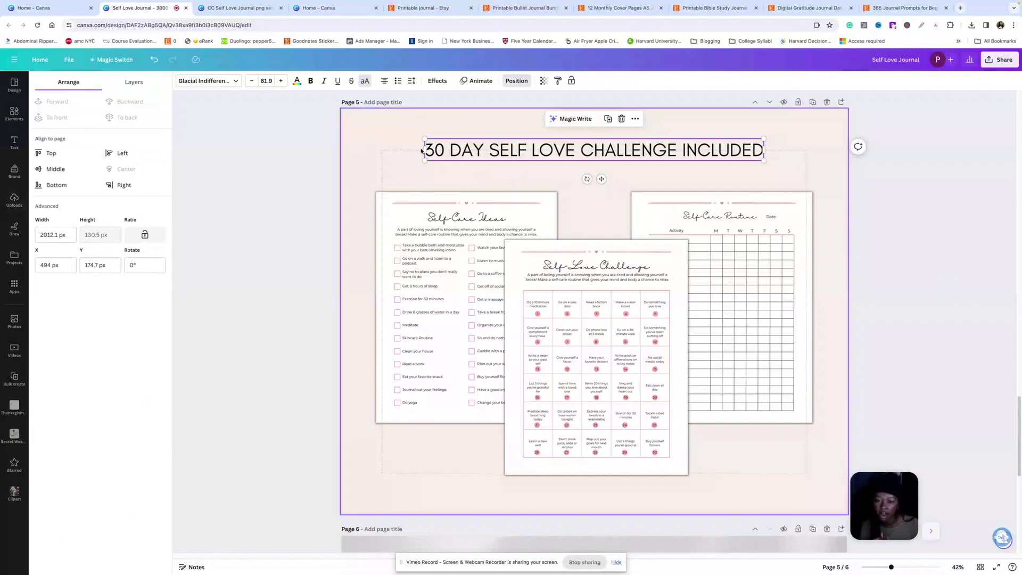
pyautogui.click(444, 131)
pyautogui.scroll(2, 520, 148)
pyautogui.scroll(20, 520, 148)
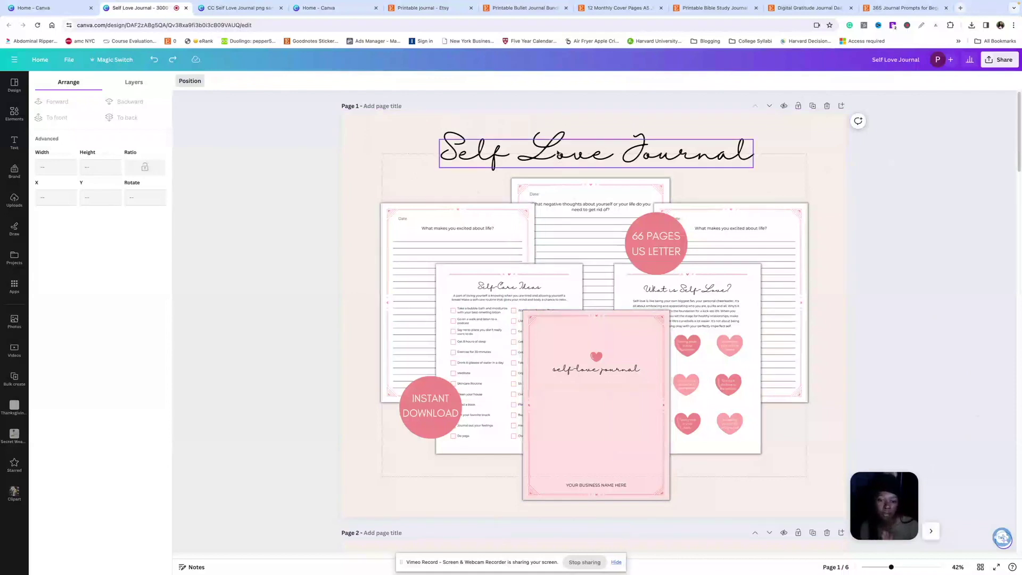
# Step: Add a 2000 × 2000 px pink square to the cover page
pyautogui.click(559, 154)
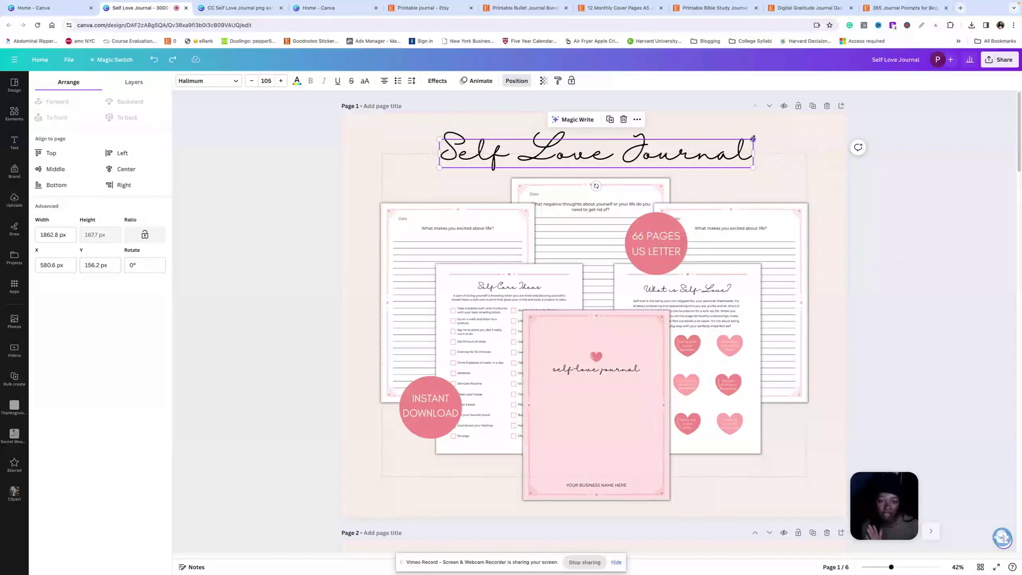
pyautogui.click(354, 169)
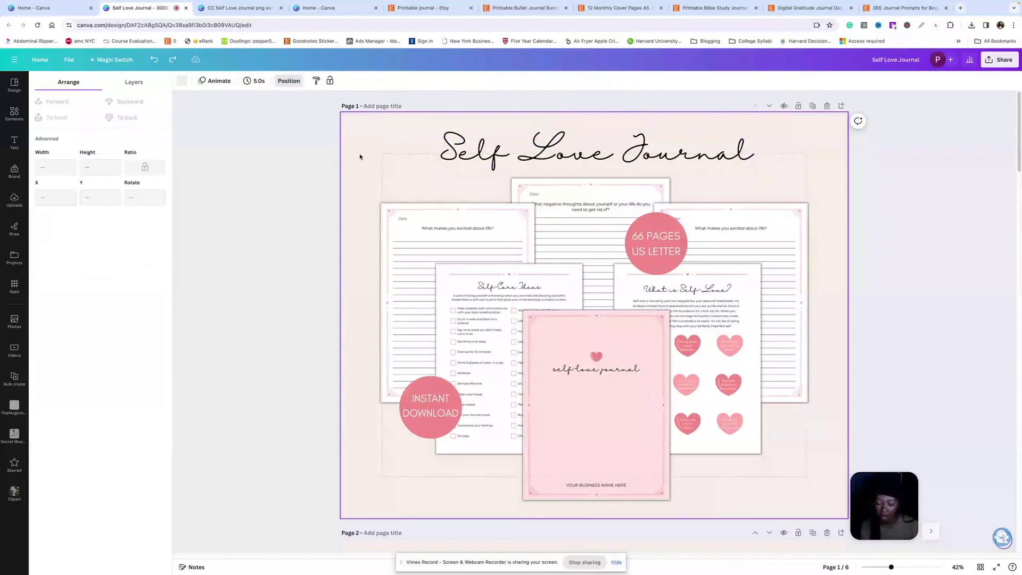
pyautogui.press('r')
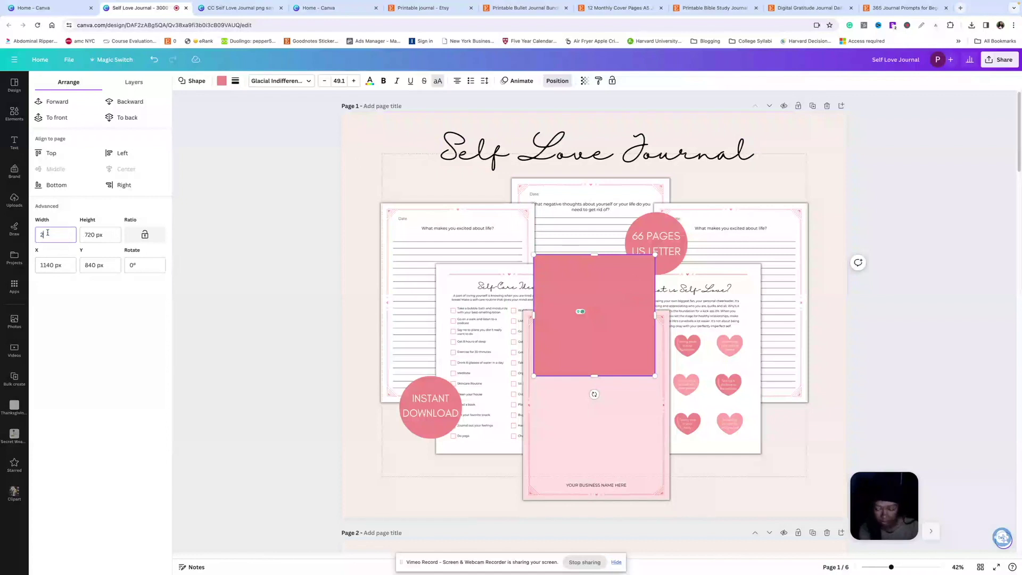
pyautogui.click(95, 234)
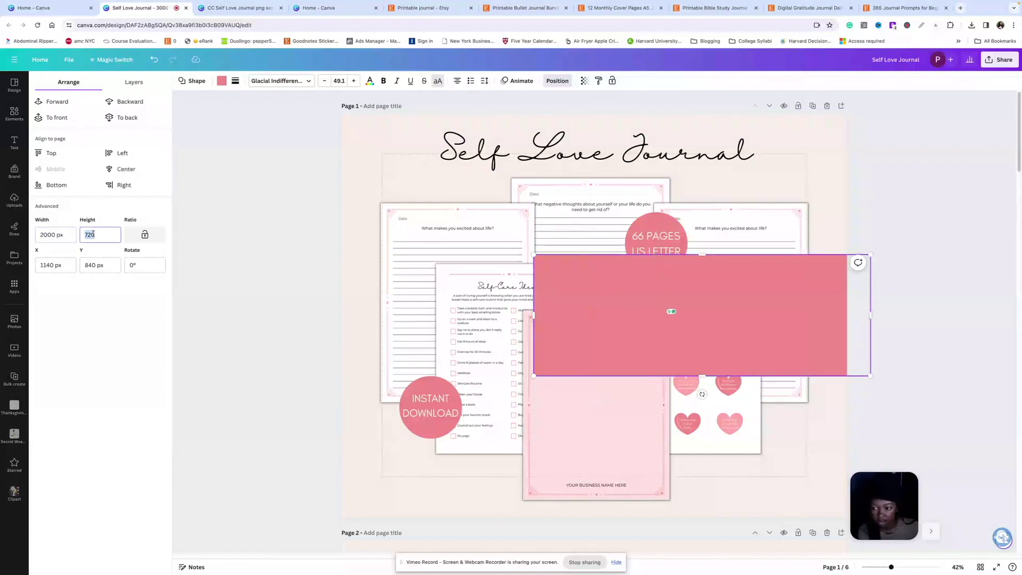
pyautogui.write('2000')
pyautogui.click(942, 263)
# Step: Make the pink square translucent, move it over the title, and centre it horizontally
pyautogui.moveTo(764, 315); pyautogui.dragTo(673, 264)
pyautogui.click(585, 81)
pyautogui.moveTo(563, 111); pyautogui.dragTo(534, 115)
pyautogui.click(739, 264)
pyautogui.moveTo(707, 300); pyautogui.dragTo(695, 217)
pyautogui.click(557, 80)
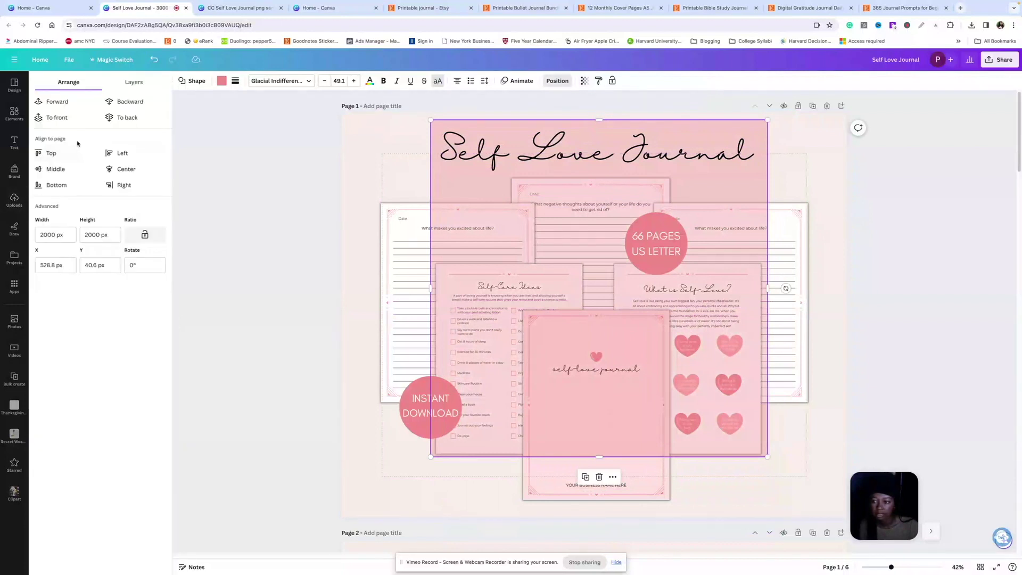
pyautogui.click(126, 170)
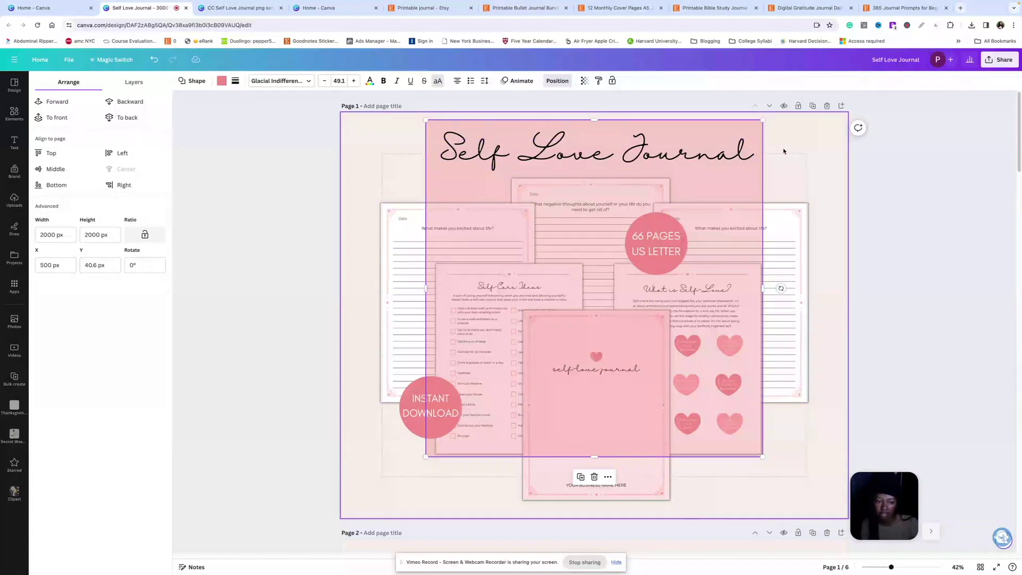
pyautogui.scroll(-7, 660, 298)
pyautogui.scroll(7, 665, 301)
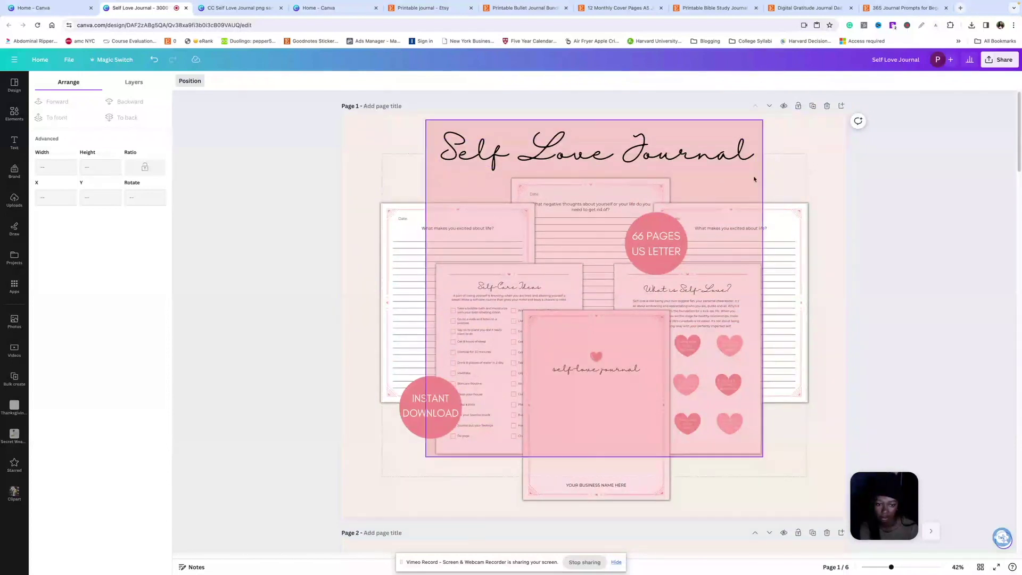
# Step: Duplicate the challenge page and delete the Routine and Challenge sheets from page 6
pyautogui.click(528, 159)
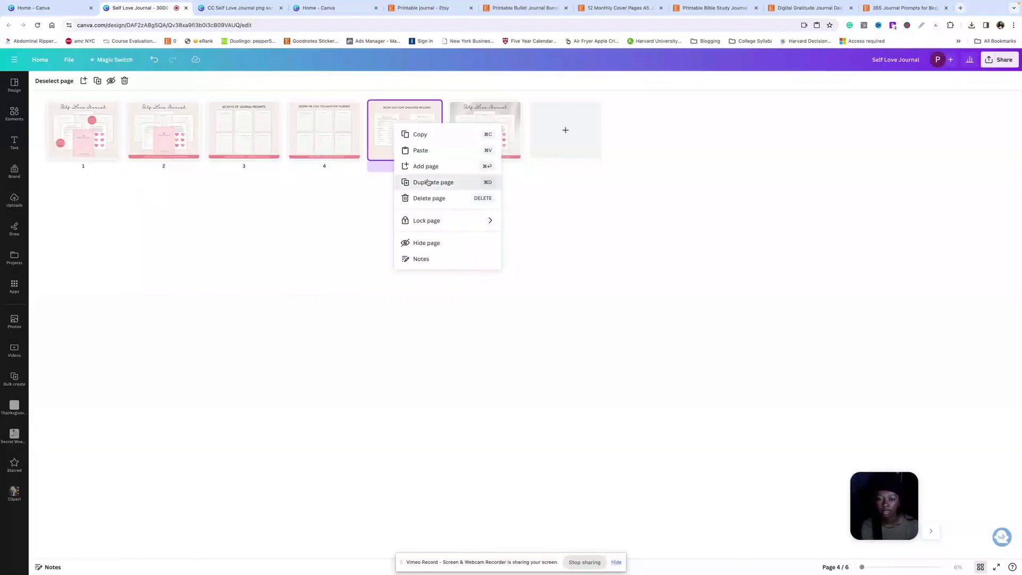
pyautogui.click(431, 181)
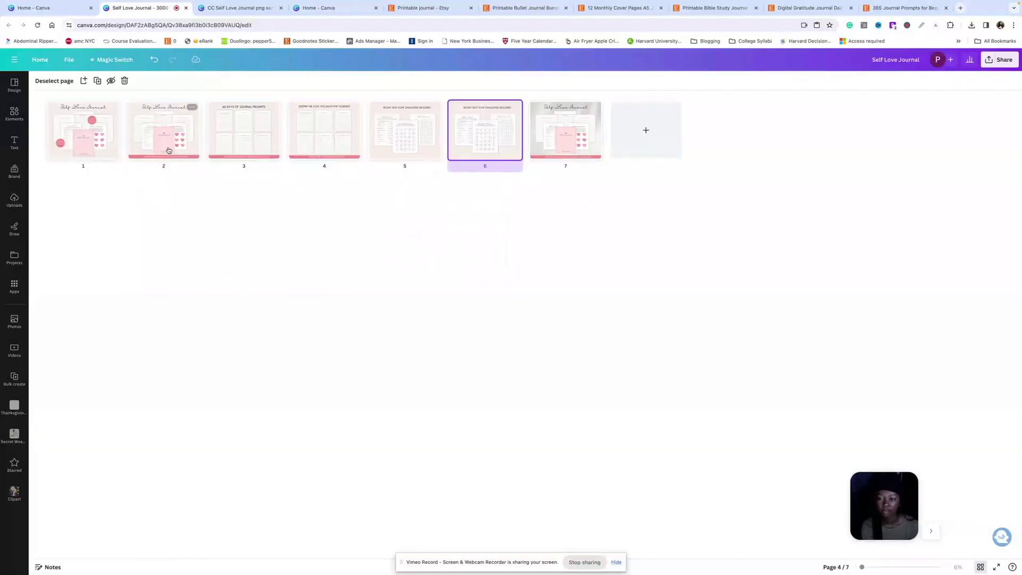
pyautogui.doubleClick(485, 133)
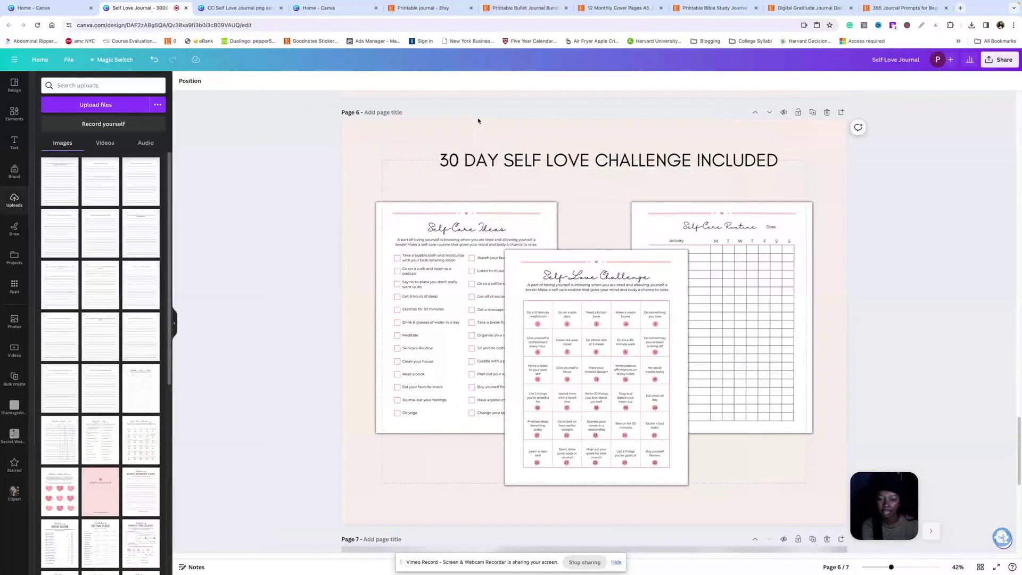
pyautogui.moveTo(855, 238); pyautogui.dragTo(677, 335)
pyautogui.press('Delete')
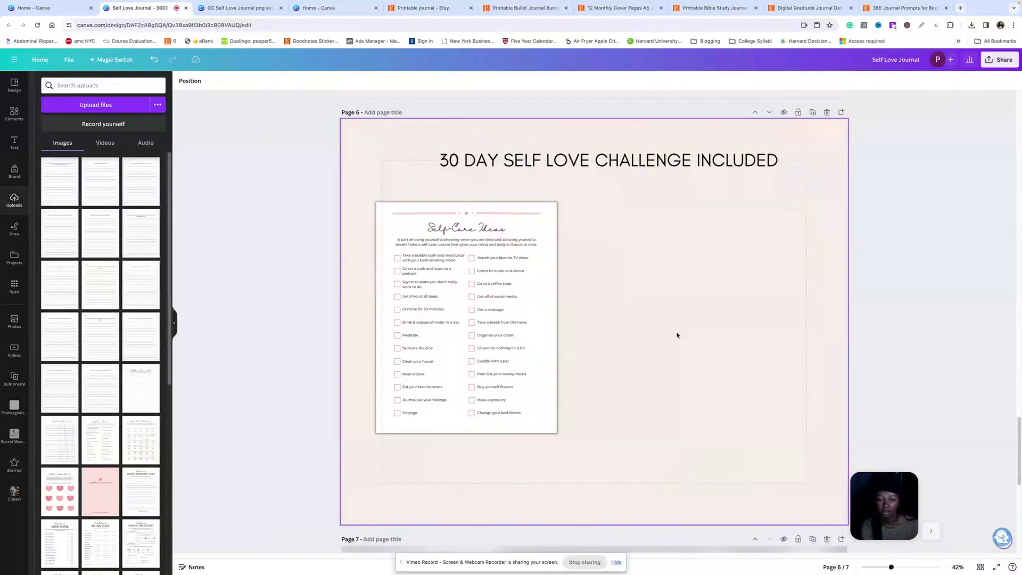
# Step: Tilt and enlarge the Self-Care Ideas sheet, and delete the 30 DAY heading
pyautogui.click(495, 298)
pyautogui.moveTo(466, 455); pyautogui.dragTo(471, 458)
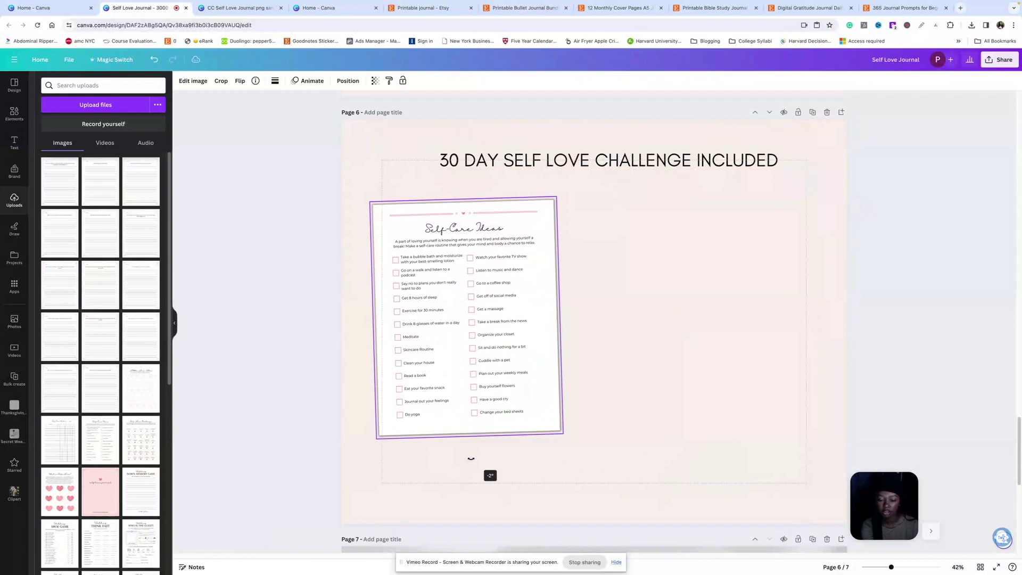
pyautogui.moveTo(557, 431); pyautogui.dragTo(616, 497)
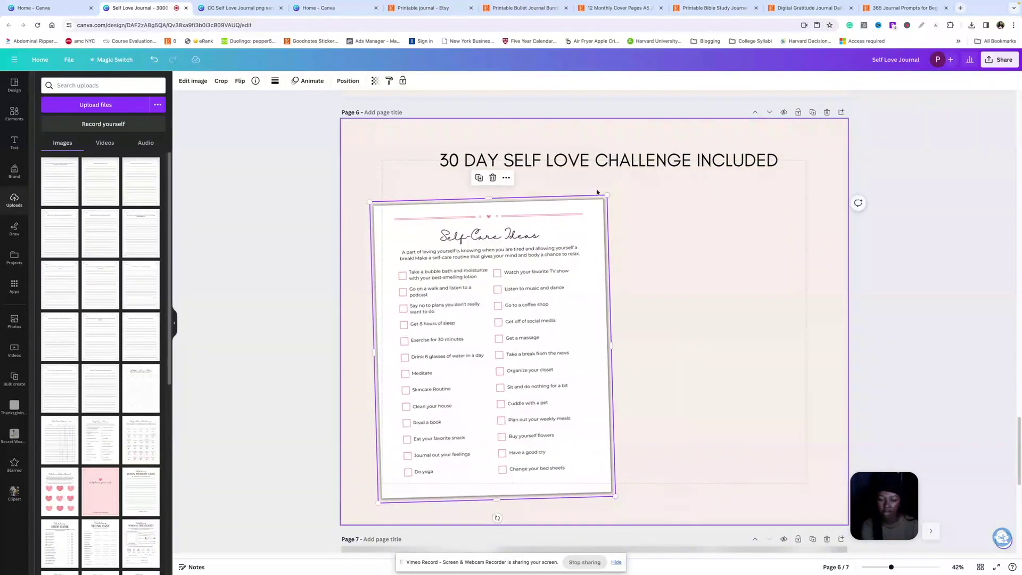
pyautogui.moveTo(607, 195); pyautogui.dragTo(617, 181)
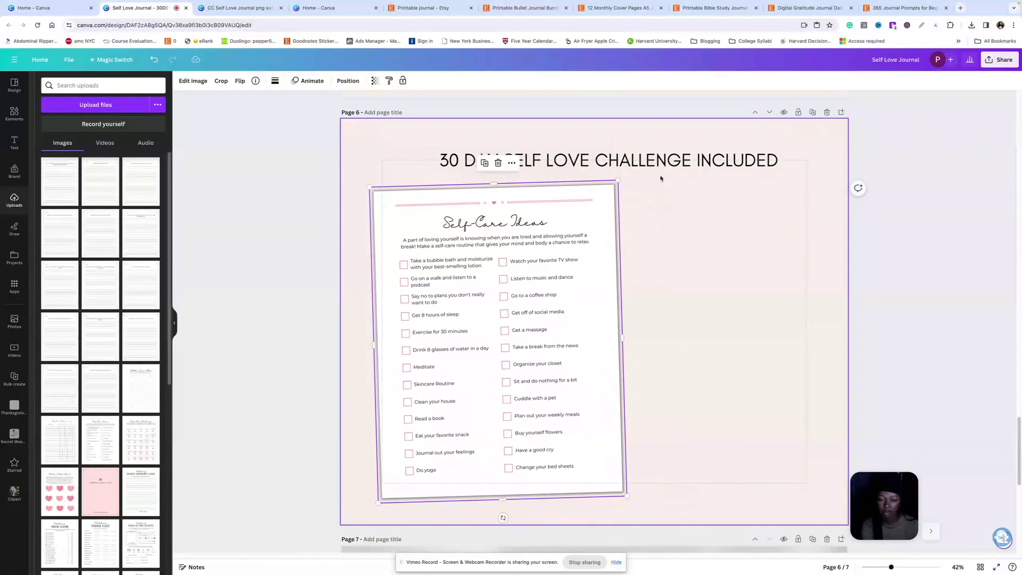
pyautogui.click(661, 179)
# Step: Search Elements for 'pen' and add the black pen photo to page 6
pyautogui.click(23, 112)
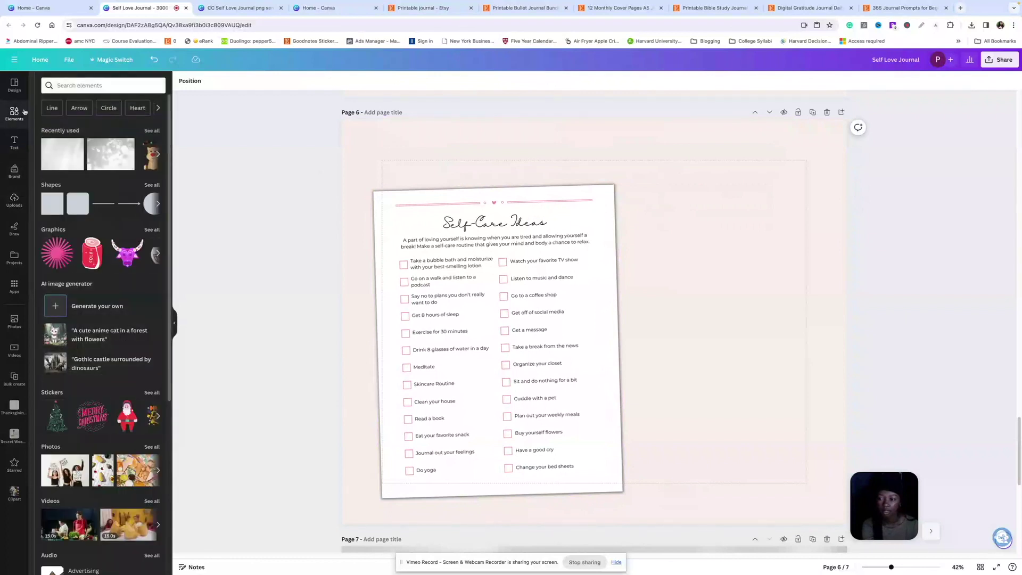
pyautogui.click(96, 86)
pyautogui.write('pen')
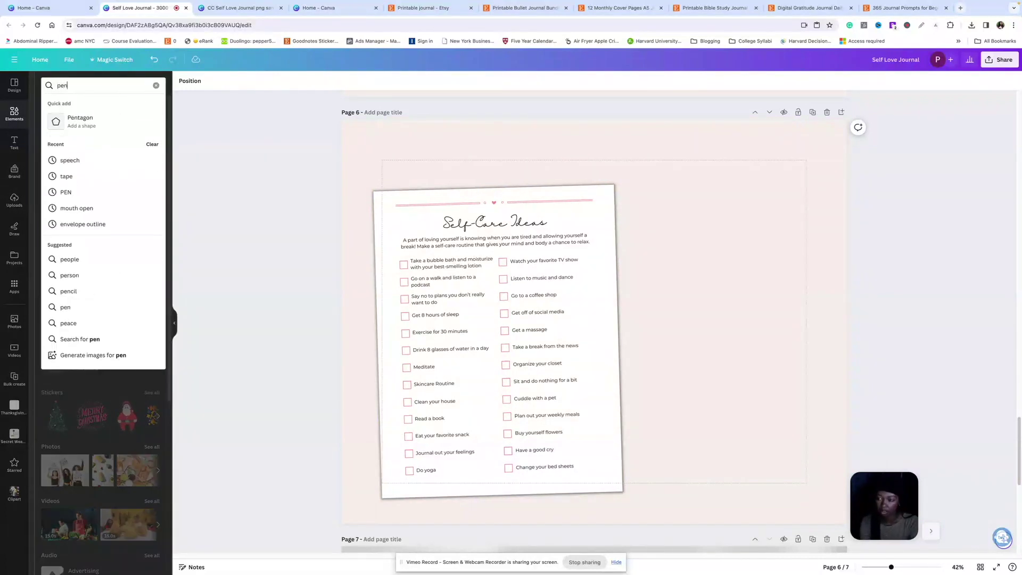
pyautogui.press('Return')
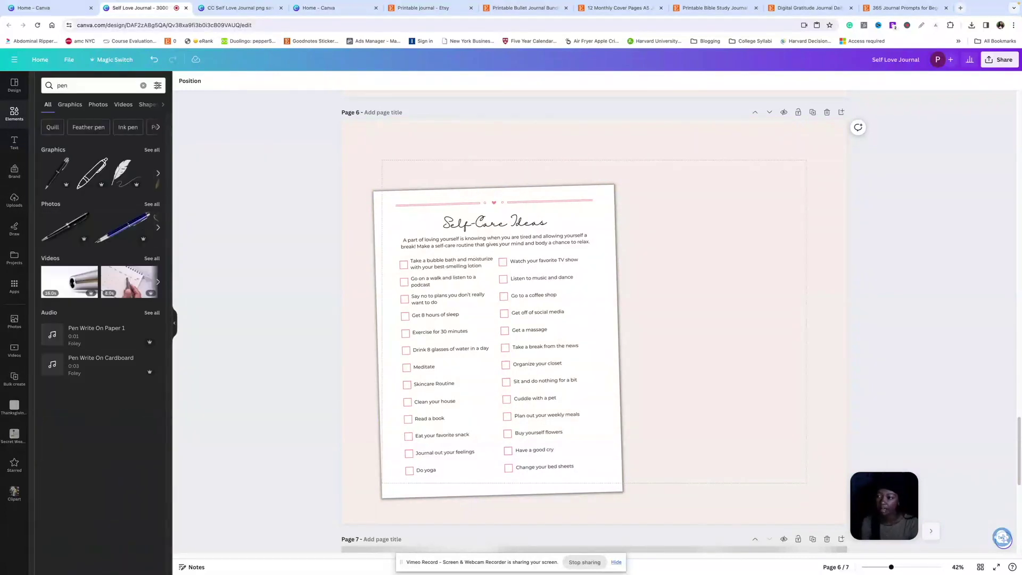
pyautogui.click(64, 217)
# Step: Shrink and tilt the pen diagonally, resting its tip on the sheet's corner
pyautogui.moveTo(379, 461); pyautogui.dragTo(694, 341)
pyautogui.moveTo(724, 261); pyautogui.dragTo(686, 505)
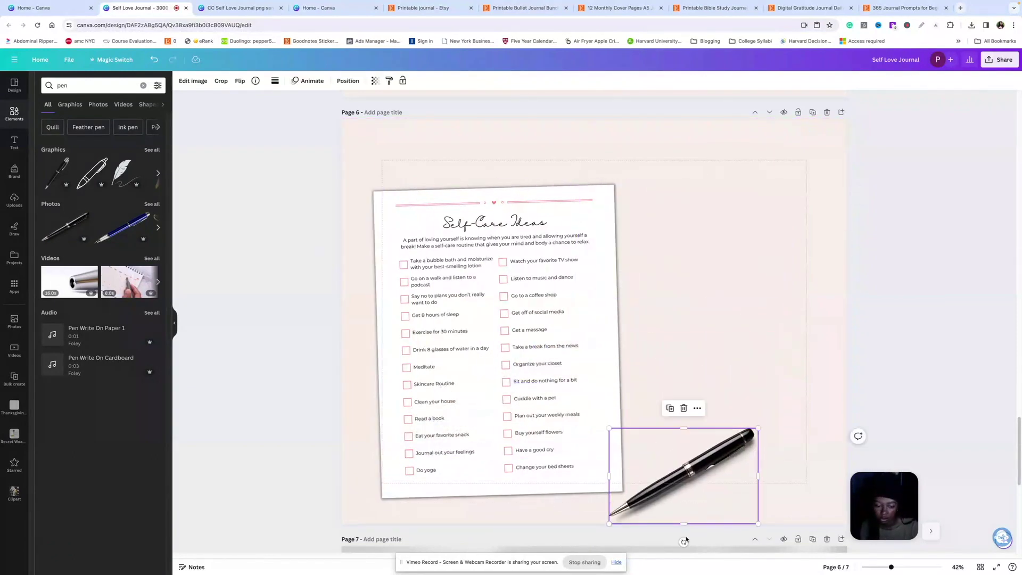
pyautogui.moveTo(685, 540); pyautogui.dragTo(712, 534)
pyautogui.moveTo(695, 484); pyautogui.dragTo(693, 436)
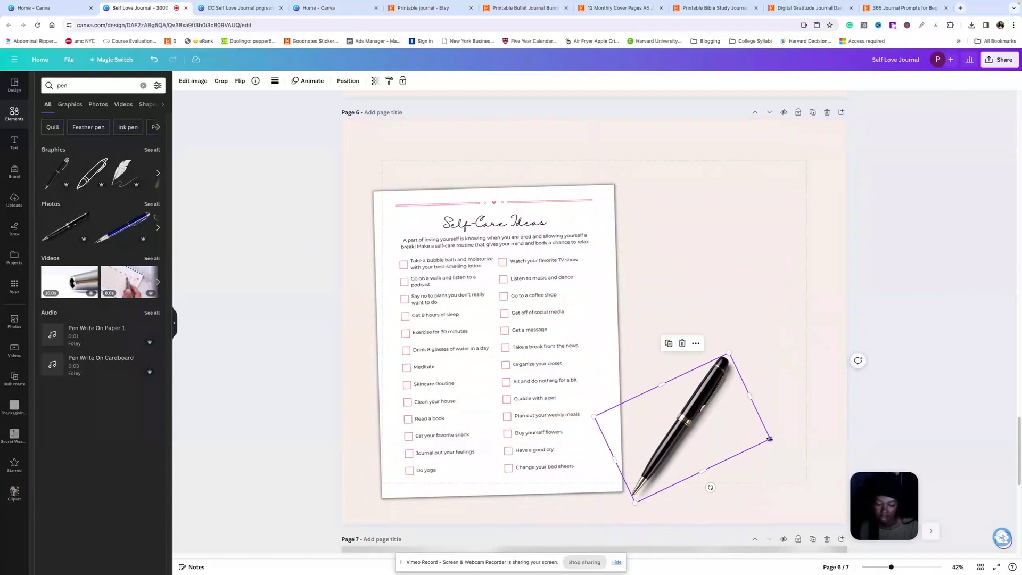
pyautogui.moveTo(770, 439); pyautogui.dragTo(725, 432)
pyautogui.moveTo(702, 418)
pyautogui.mouseDown()
pyautogui.moveTo(707, 429)
pyautogui.moveTo(697, 435)
pyautogui.mouseUp()
pyautogui.click(716, 415)
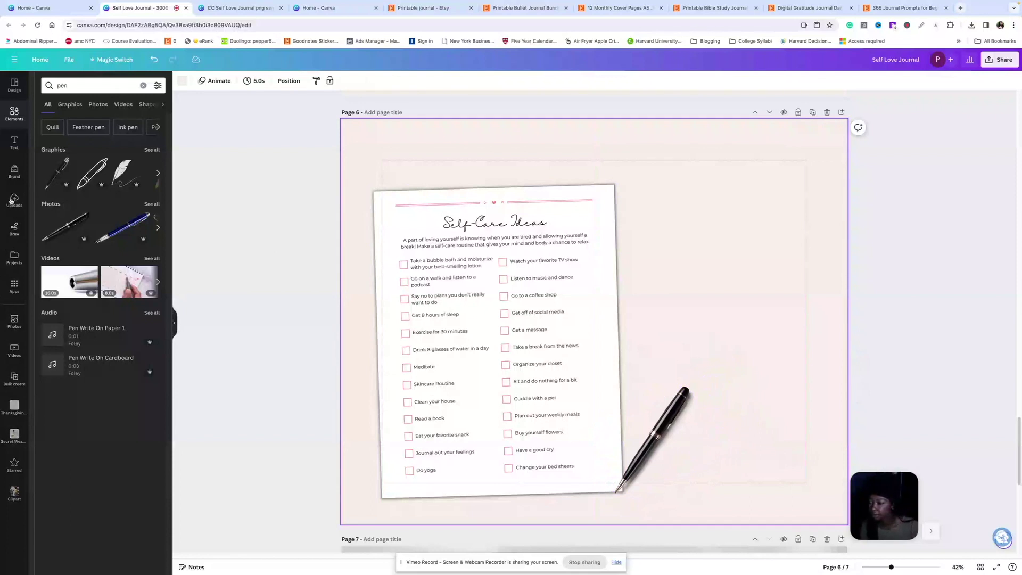
# Step: Set a eucalyptus-on-white-wood photo as the background and flip it horizontally
pyautogui.click(14, 321)
pyautogui.click(96, 85)
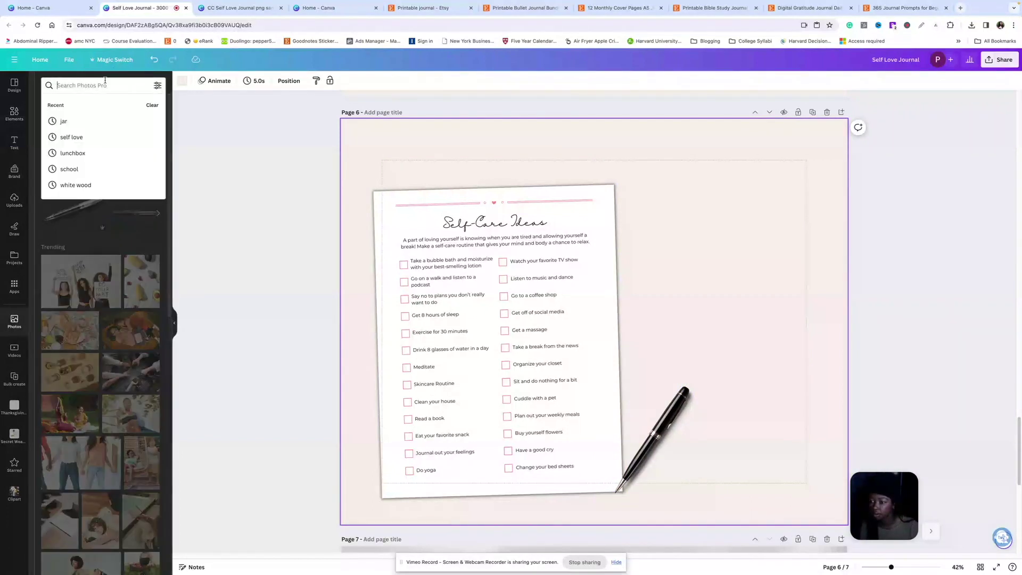
pyautogui.write('whi')
pyautogui.click(75, 121)
pyautogui.moveTo(133, 138); pyautogui.dragTo(429, 356)
pyautogui.moveTo(131, 349); pyautogui.dragTo(415, 346)
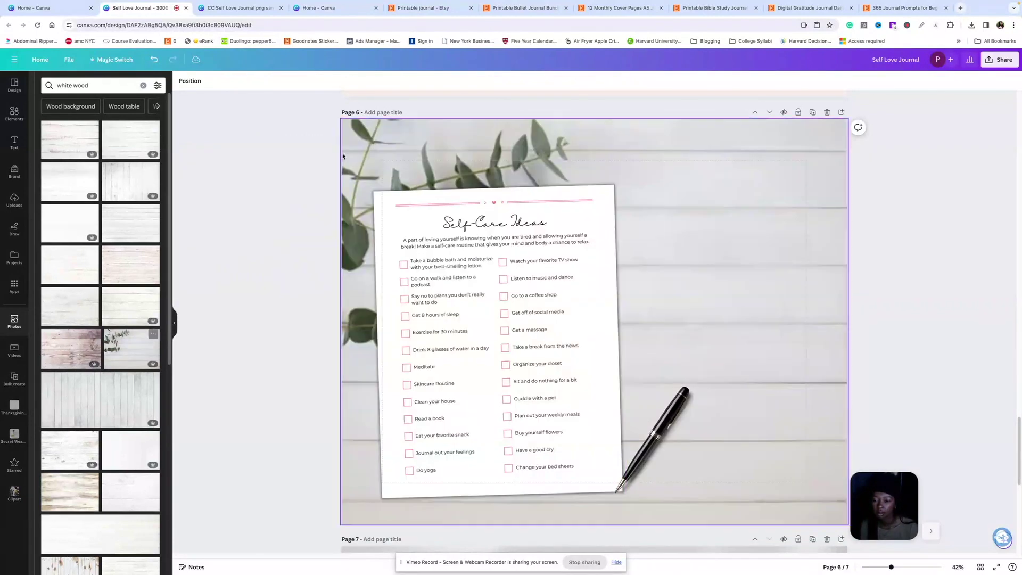
pyautogui.click(240, 81)
pyautogui.click(257, 103)
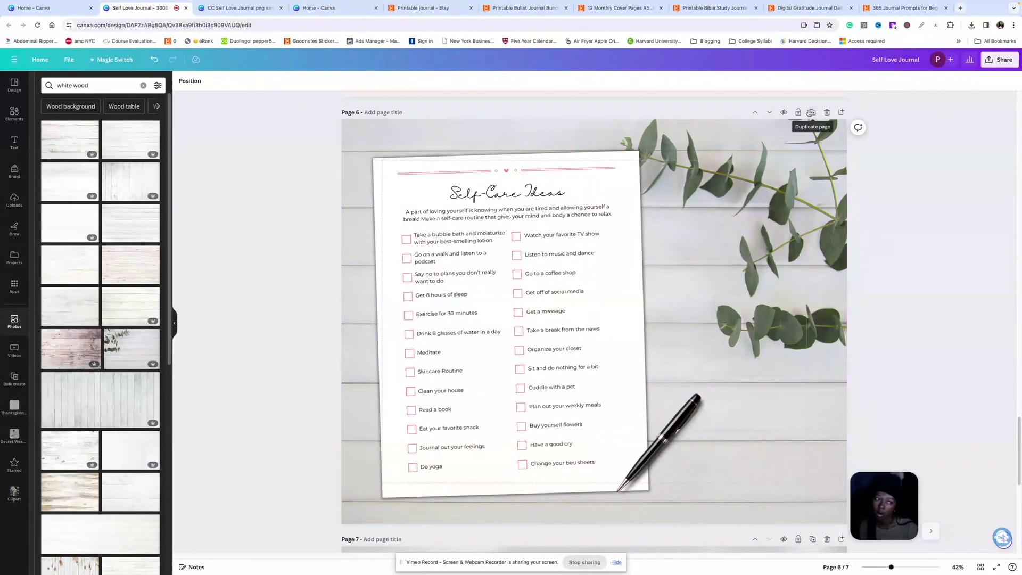
# Step: Duplicate the page and make the iPad-on-wood photo its background
pyautogui.click(812, 112)
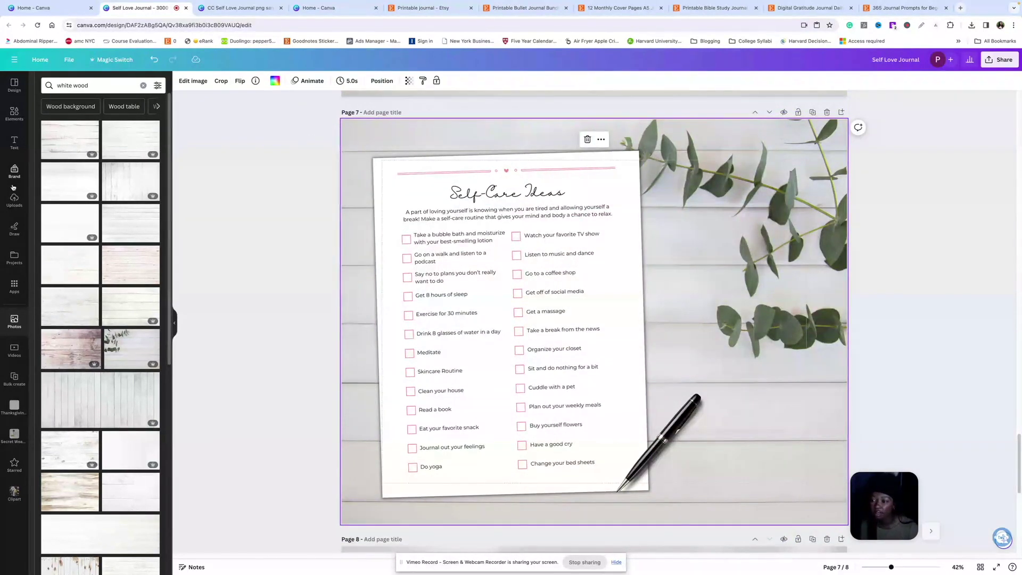
pyautogui.click(16, 118)
pyautogui.click(87, 84)
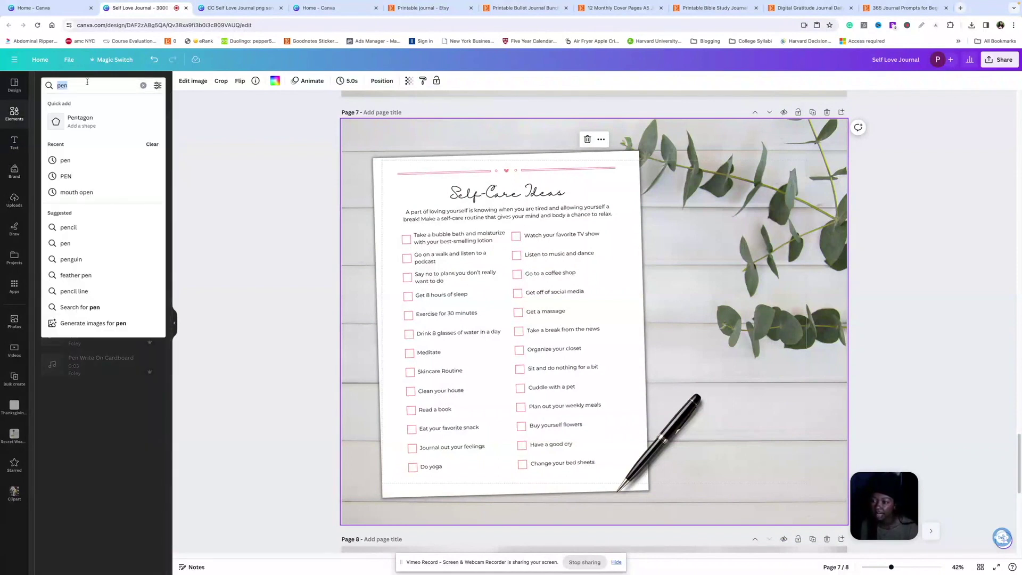
pyautogui.write('ipad')
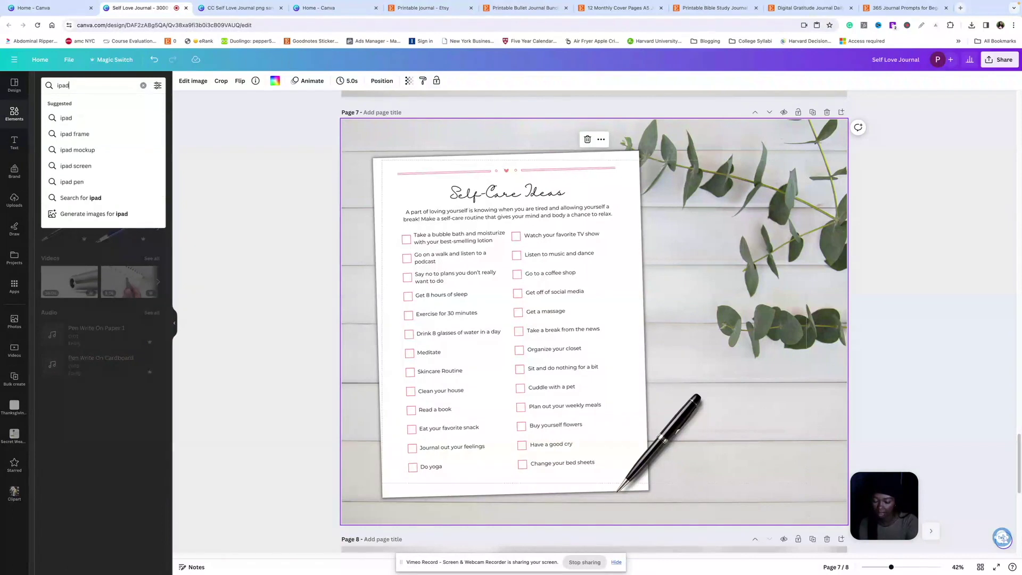
pyautogui.press('Return')
pyautogui.click(121, 403)
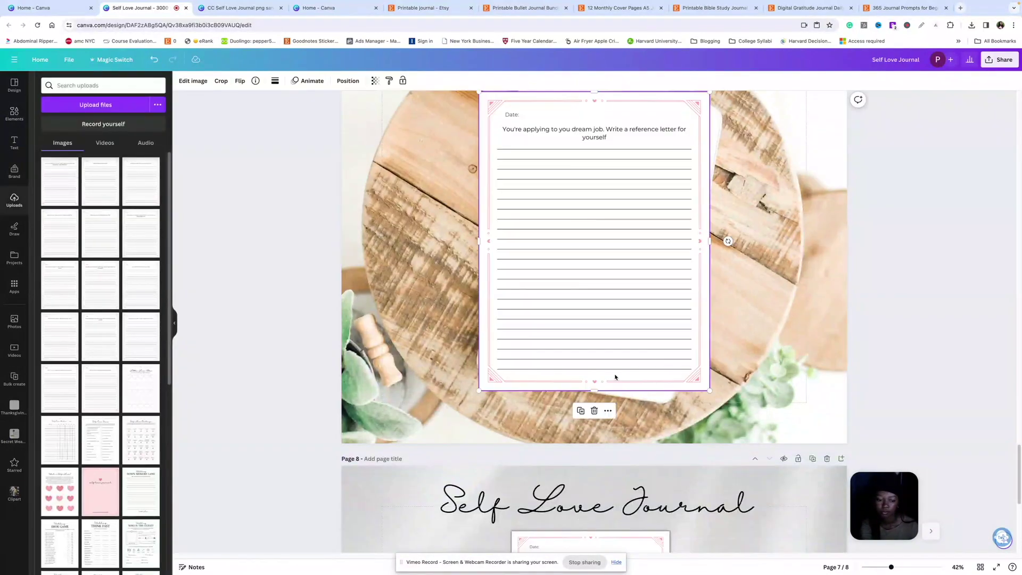
# Step: Rotate, shrink and stretch the journal page to fill the iPad screen
pyautogui.moveTo(729, 241); pyautogui.dragTo(725, 265)
pyautogui.scroll(1, 639, 319)
pyautogui.moveTo(684, 412); pyautogui.dragTo(620, 345)
pyautogui.moveTo(604, 226); pyautogui.dragTo(627, 249)
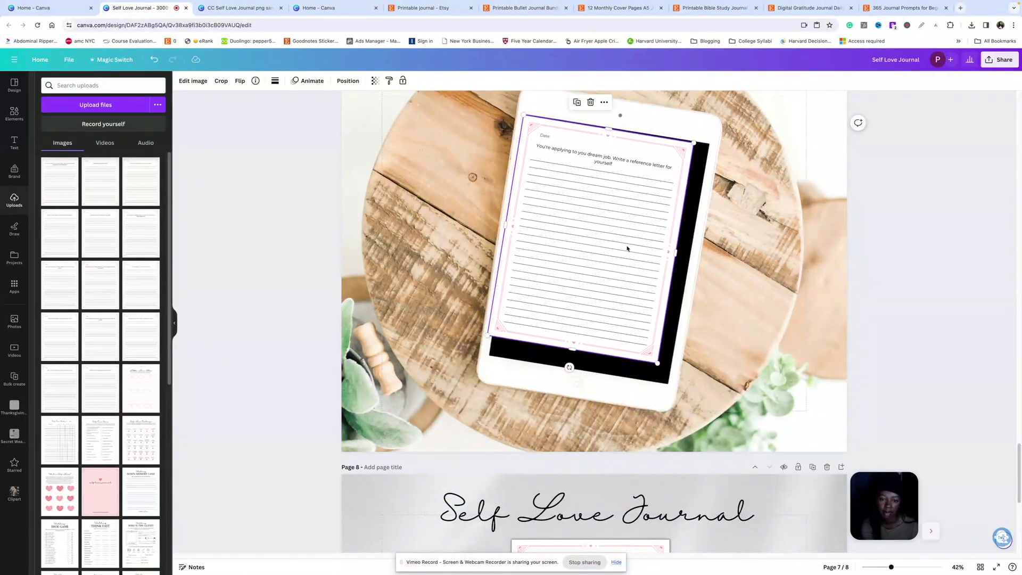
pyautogui.moveTo(647, 343); pyautogui.dragTo(669, 387)
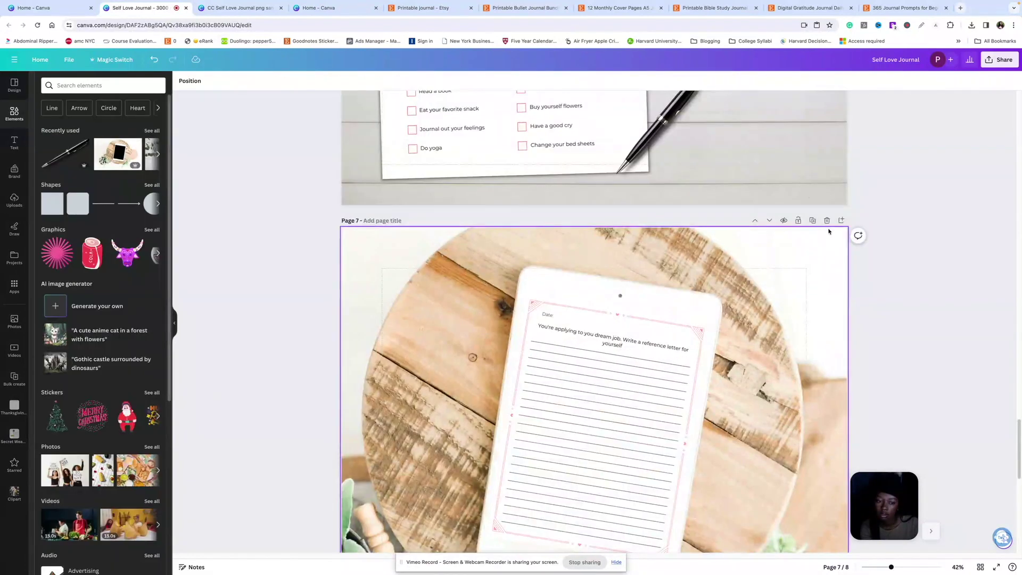
# Step: Duplicate the iPad page, remove its journal page, and fill a 'tablet' frame with the prompt page
pyautogui.click(812, 221)
pyautogui.click(680, 296)
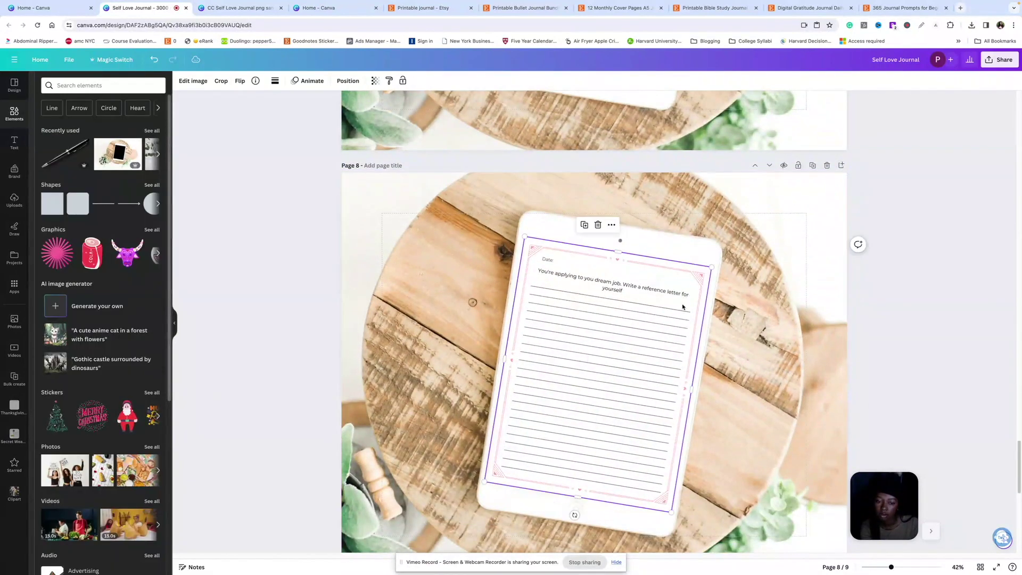
pyautogui.press('Delete')
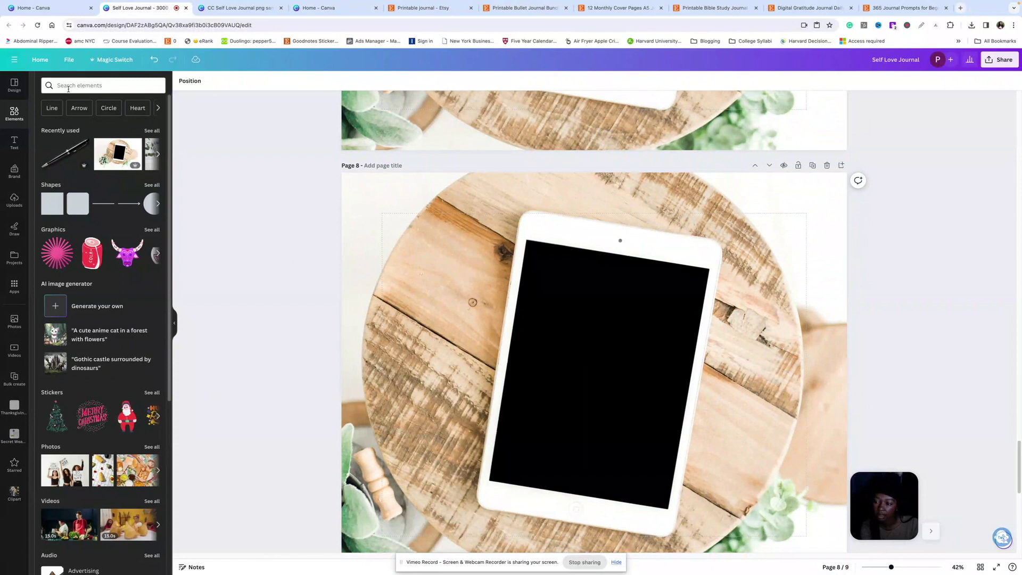
pyautogui.scroll(-15, 101, 240)
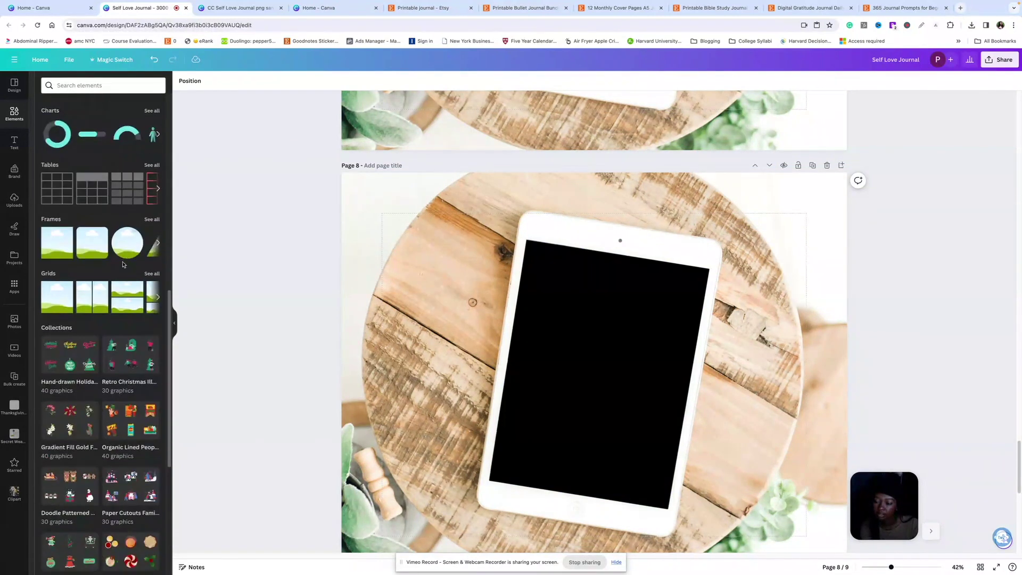
pyautogui.click(152, 222)
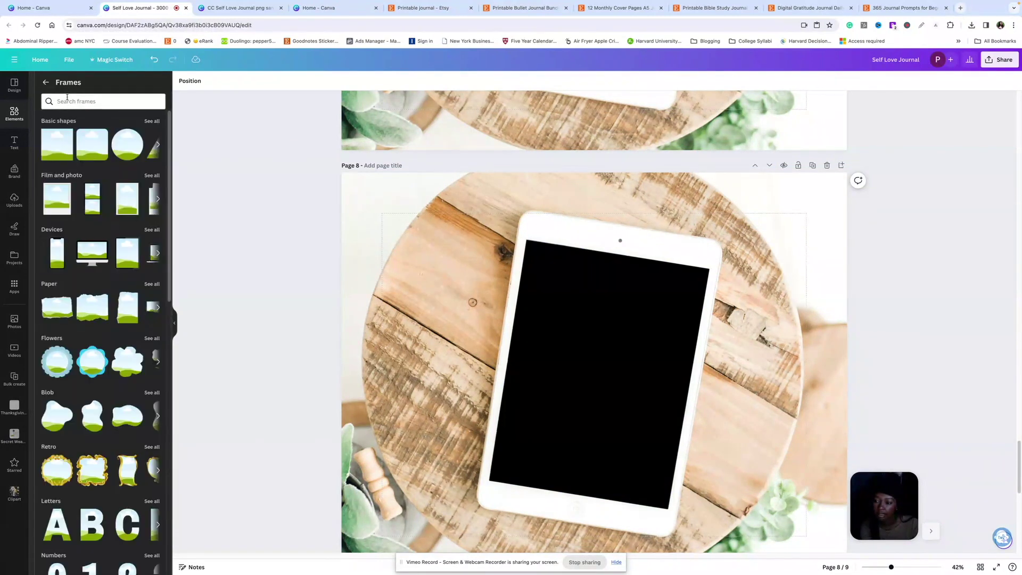
pyautogui.click(68, 98)
pyautogui.click(67, 137)
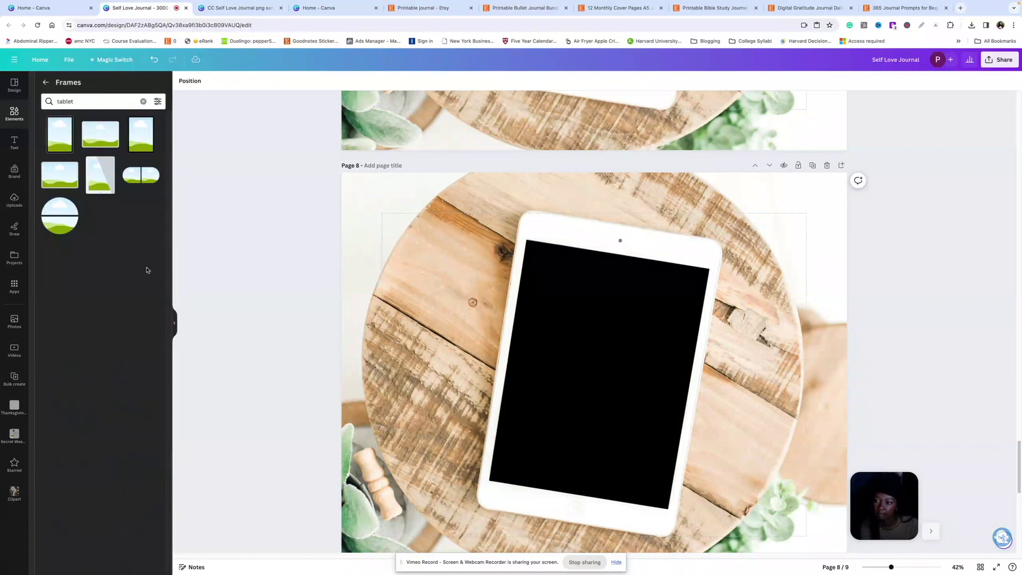
pyautogui.click(95, 377)
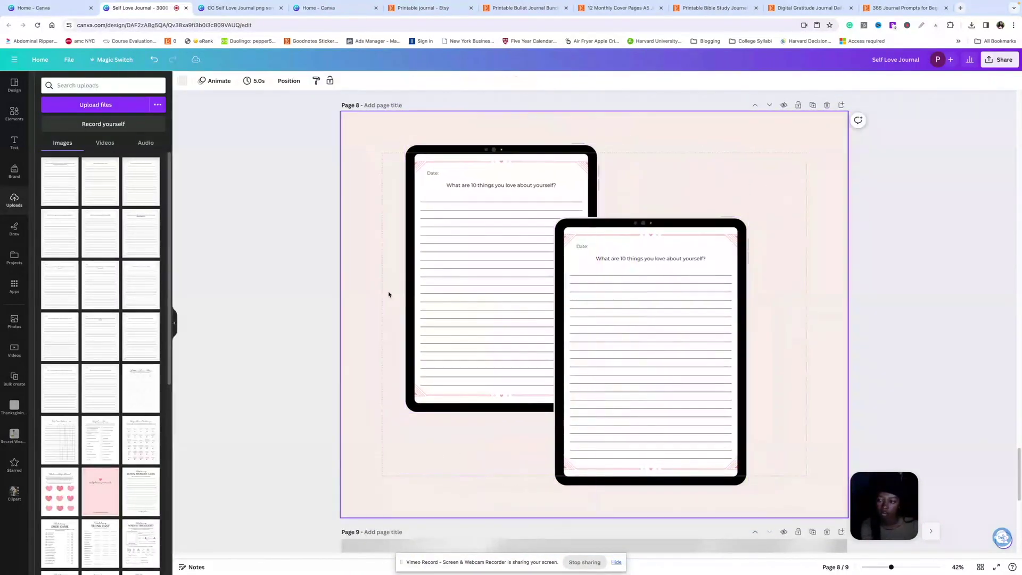
# Step: Search Elements for 'shadow' photos and filter the results to Free
pyautogui.click(447, 266)
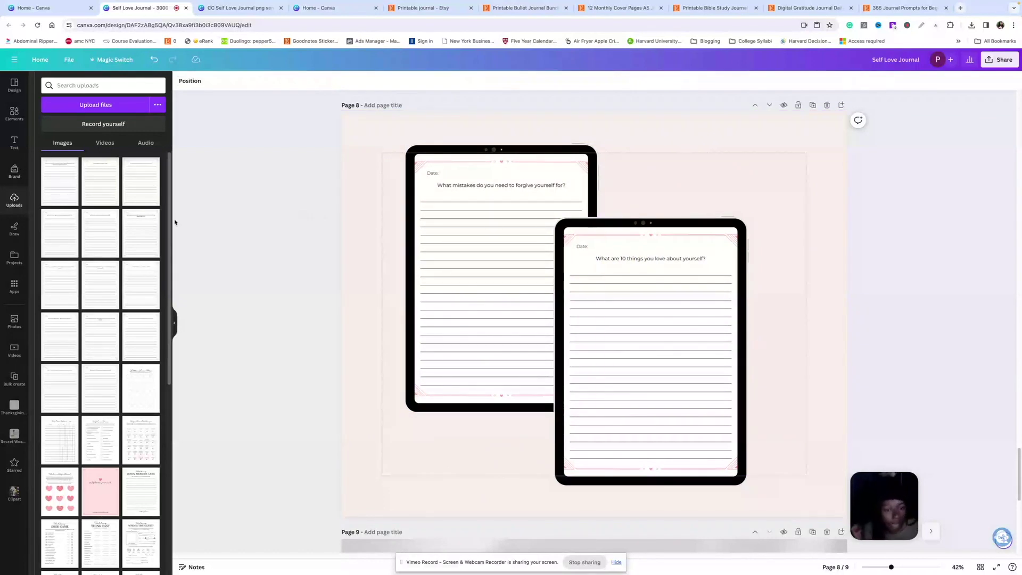
pyautogui.click(14, 121)
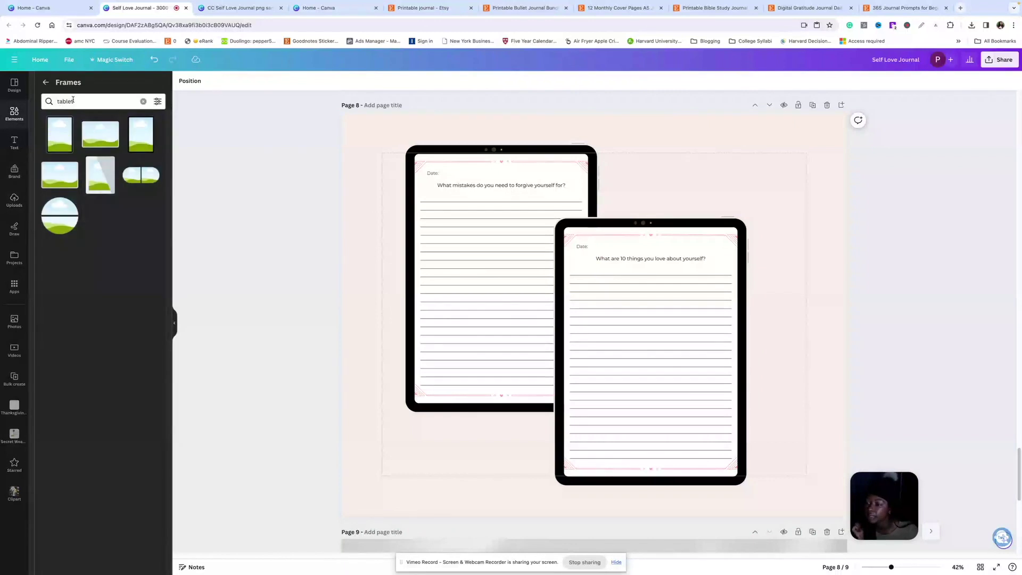
pyautogui.click(69, 101)
pyautogui.click(46, 84)
pyautogui.click(47, 84)
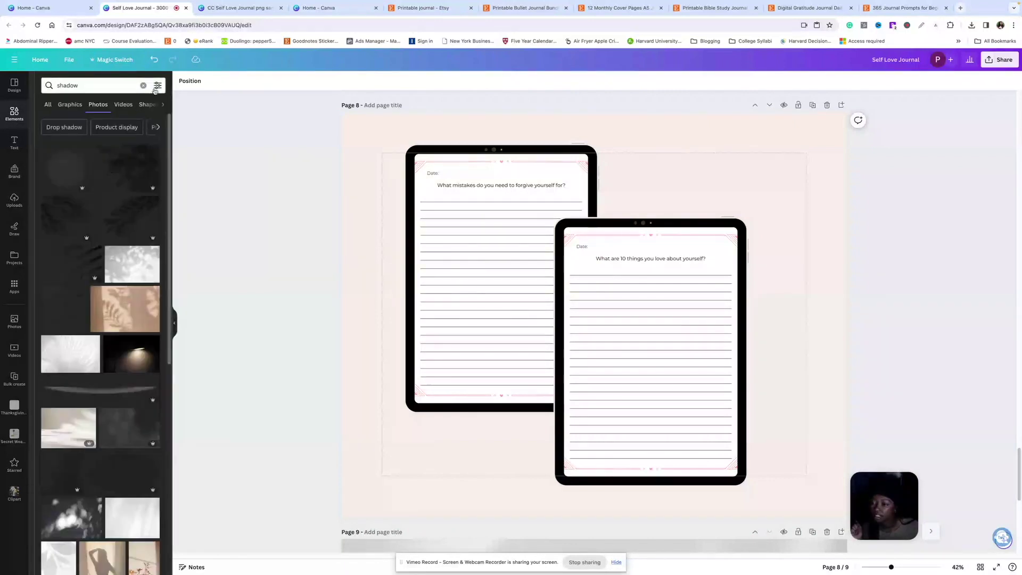
pyautogui.click(158, 86)
pyautogui.click(52, 302)
pyautogui.click(255, 230)
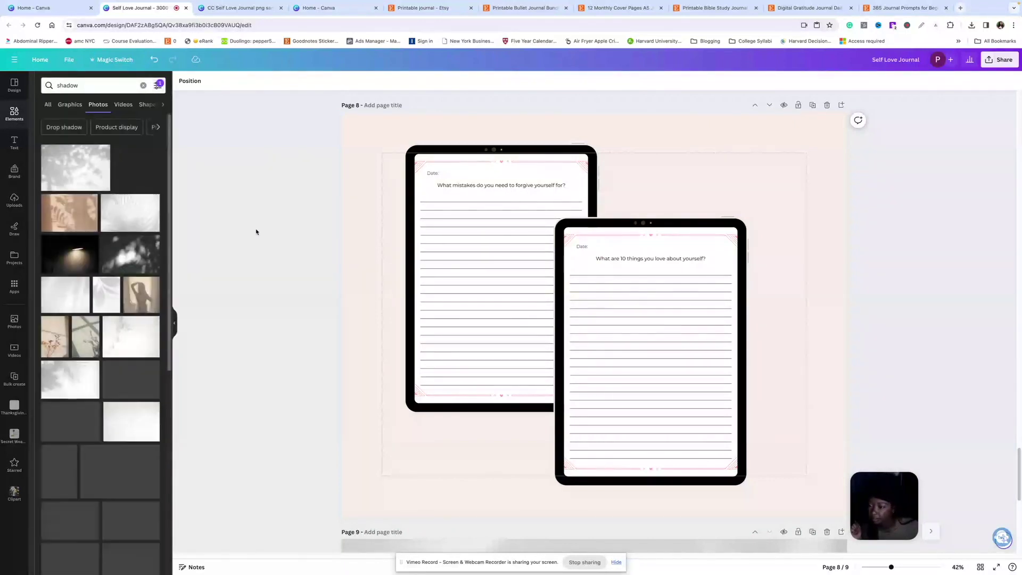
pyautogui.scroll(-7, 133, 266)
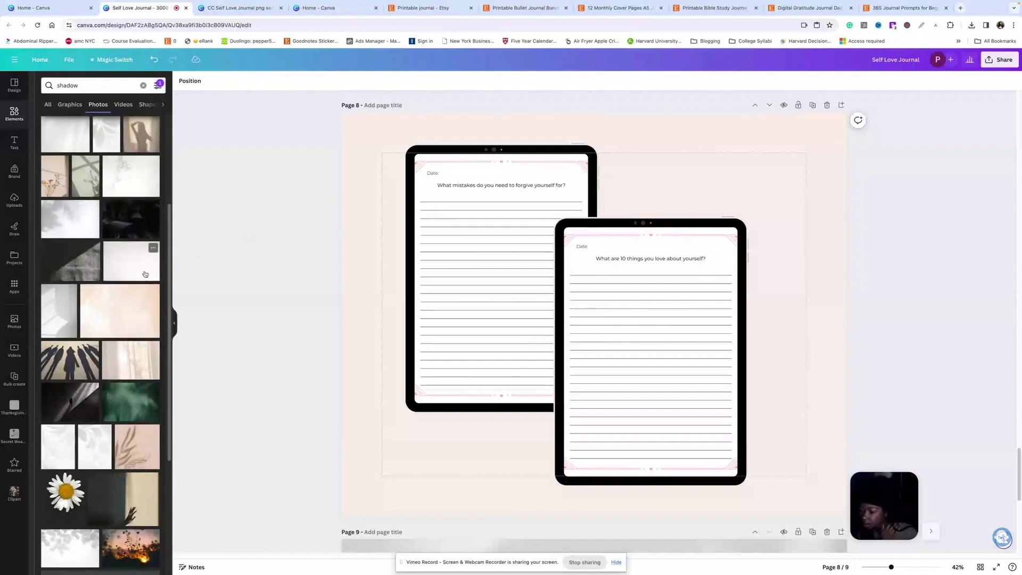
pyautogui.scroll(7, 151, 253)
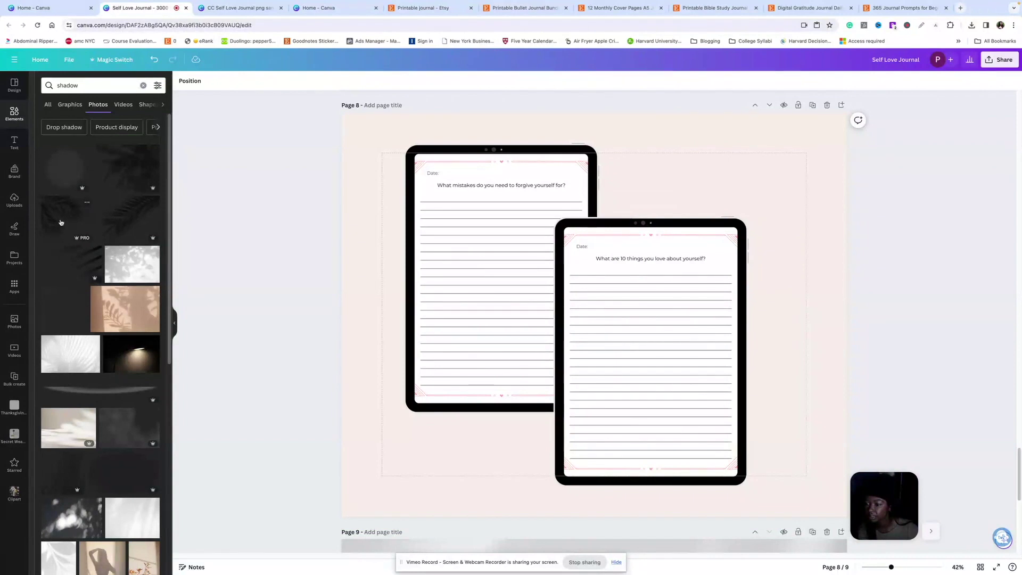
# Step: Add the palm-leaf shadow, move it top-right, and set transparency to 12
pyautogui.click(132, 206)
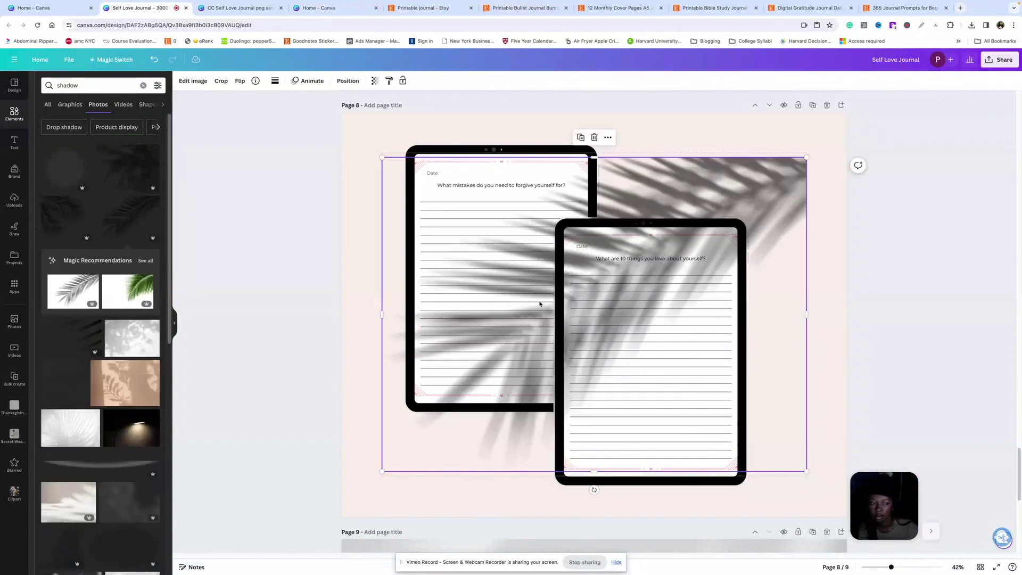
pyautogui.moveTo(760, 182); pyautogui.dragTo(796, 138)
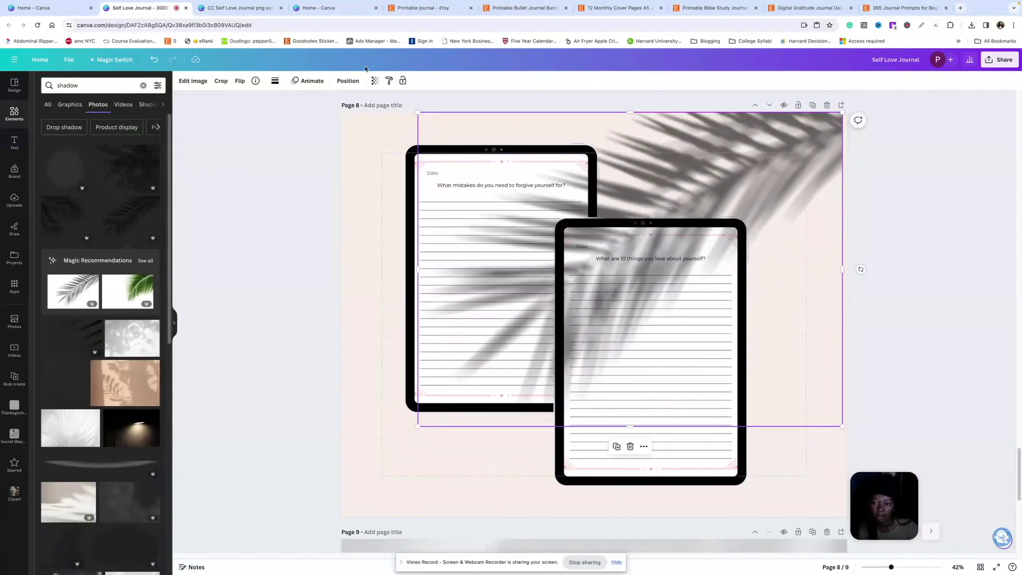
pyautogui.click(375, 80)
pyautogui.moveTo(373, 113); pyautogui.dragTo(308, 114)
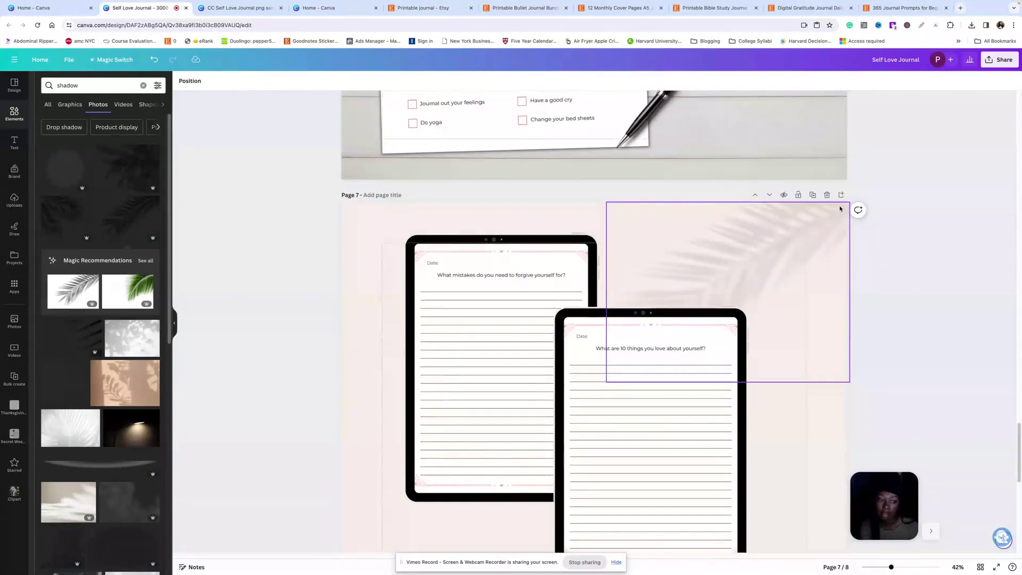
# Step: Add a blank page with 'THIS IS A' above a large two-line 'DIGITAL PRODUCT' heading
pyautogui.click(841, 195)
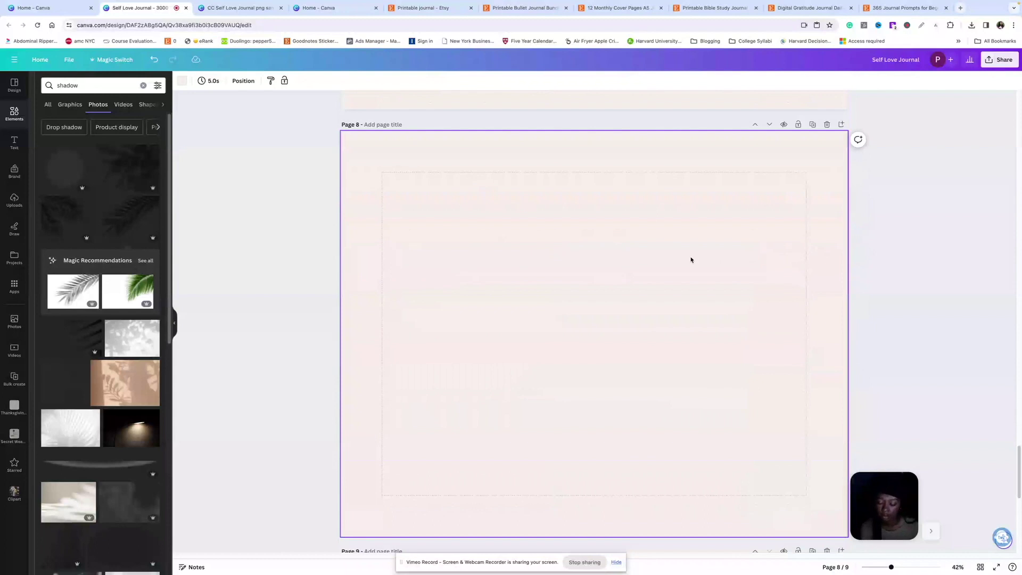
pyautogui.write('t')
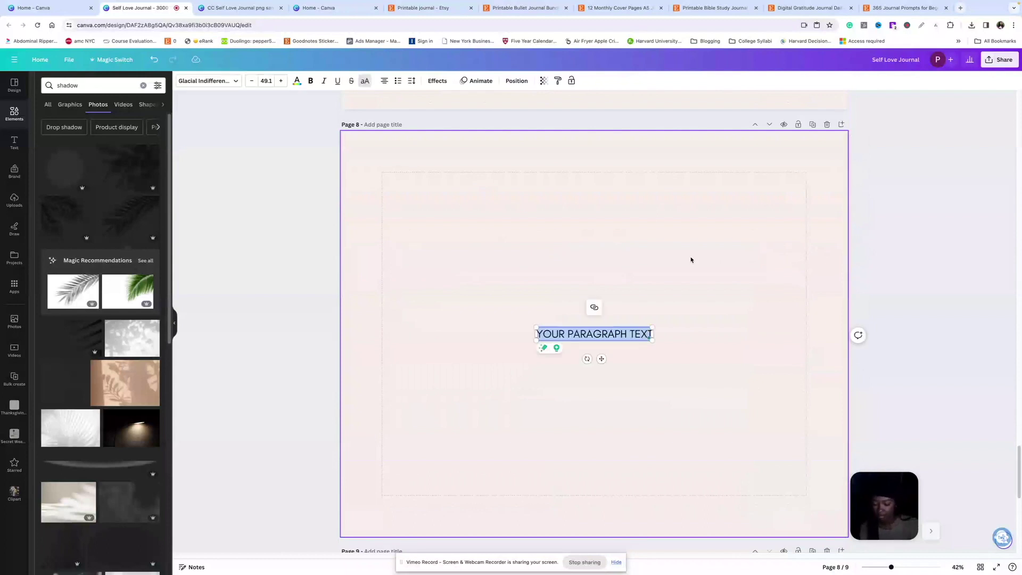
pyautogui.write('TH')
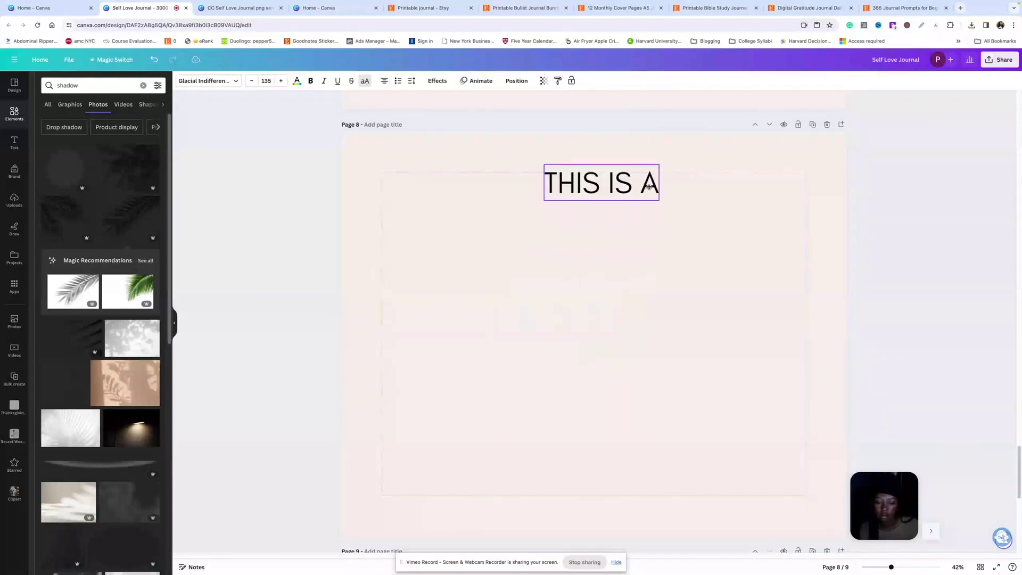
pyautogui.write('tDIGITAL PRODUCT')
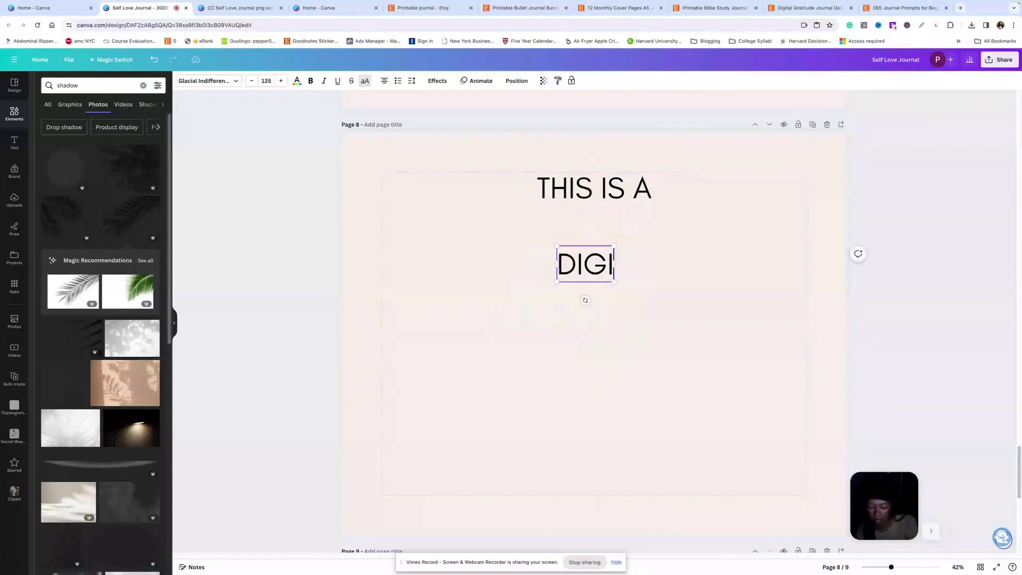
pyautogui.moveTo(639, 247); pyautogui.dragTo(805, 222)
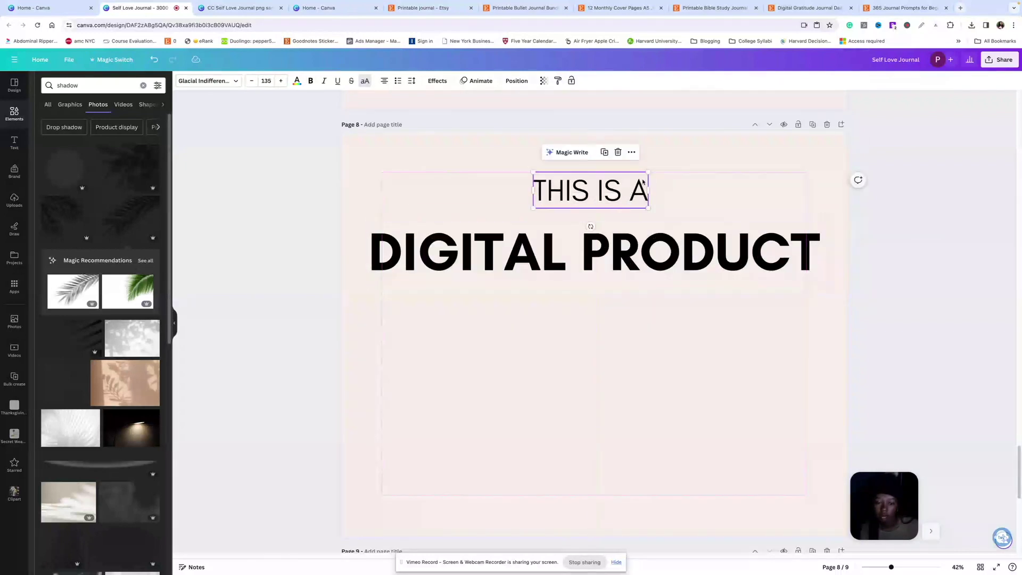
pyautogui.moveTo(822, 250); pyautogui.dragTo(805, 274)
pyautogui.moveTo(803, 219); pyautogui.dragTo(888, 196)
pyautogui.moveTo(628, 266); pyautogui.dragTo(595, 276)
pyautogui.moveTo(662, 173); pyautogui.dragTo(655, 177)
# Step: Add the centred notice 'NOTHING WILL BE MAILED TO YOU. YOU CAN DOWNLOAD YOUR ORDER IMMEDIATELY AFTER PURCHASE'
pyautogui.click(616, 159)
pyautogui.moveTo(607, 200); pyautogui.dragTo(567, 372)
pyautogui.doubleClick(567, 372)
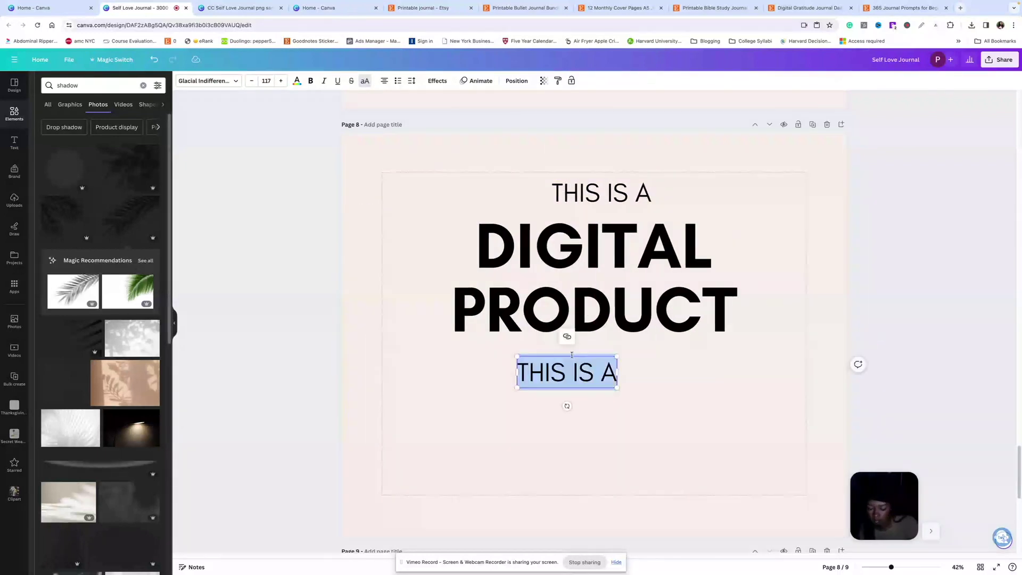
pyautogui.write('NOTHING WILL BE MAILED TO YOU. YOU CAN DOWNLOAD YOUR ORDER IMMEDIATELY AFTER PUR')
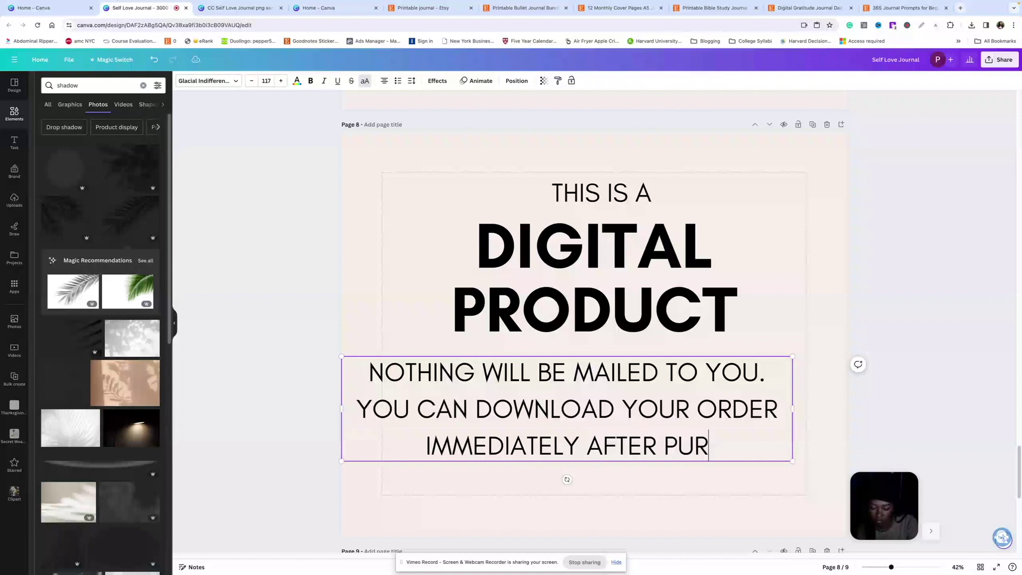
pyautogui.write('CHASE FROM A COMPUTER OR MOBILE BROWSER. O')
pyautogui.press('BackSpace')
pyautogui.write('P')
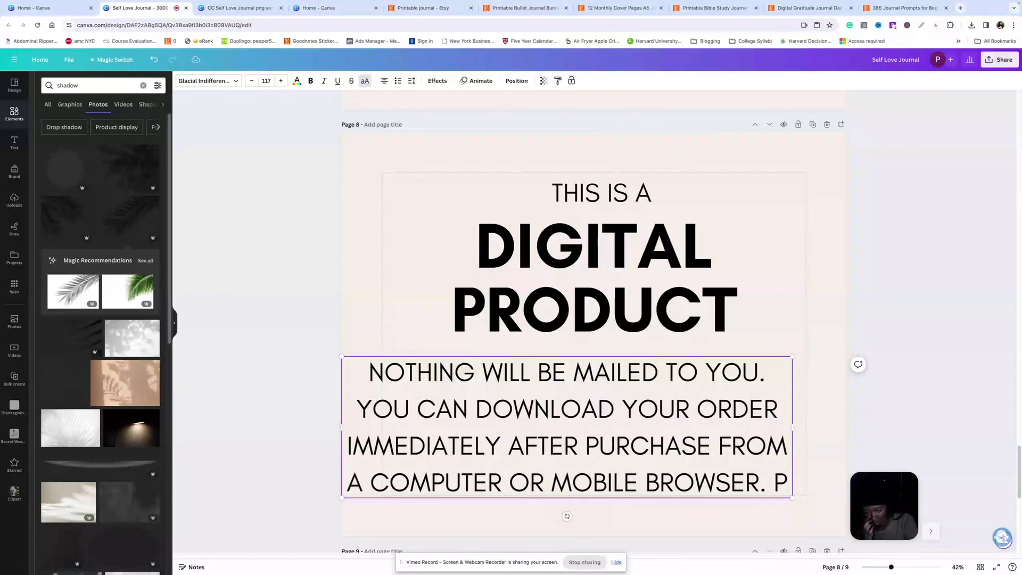
pyautogui.press('BackSpace')
pyautogui.moveTo(792, 356); pyautogui.dragTo(619, 411)
pyautogui.moveTo(620, 454); pyautogui.dragTo(762, 454)
pyautogui.moveTo(684, 452); pyautogui.dragTo(731, 406)
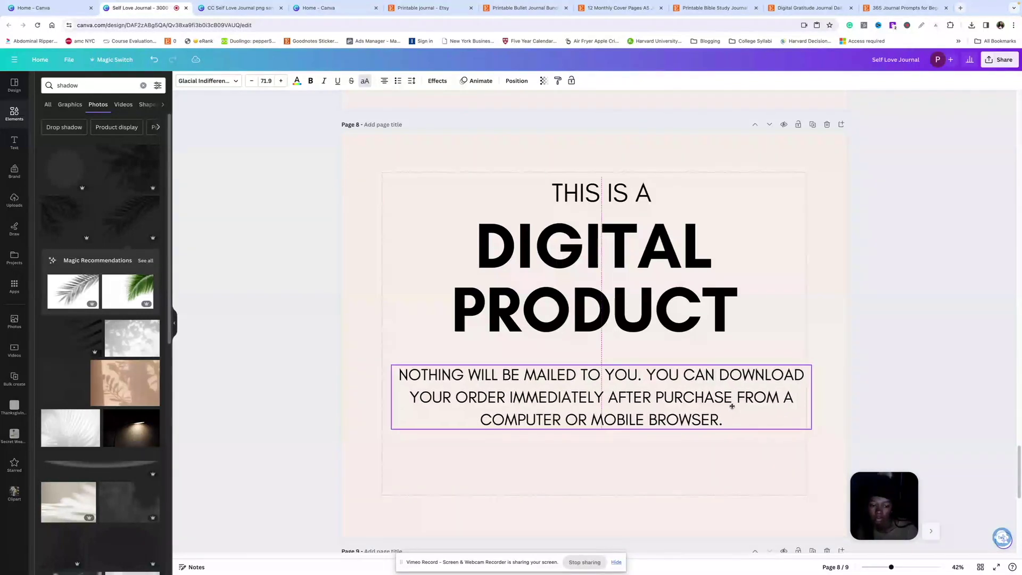
# Step: Frame the text with a centred white rectangle that has a long-dash border
pyautogui.click(751, 304)
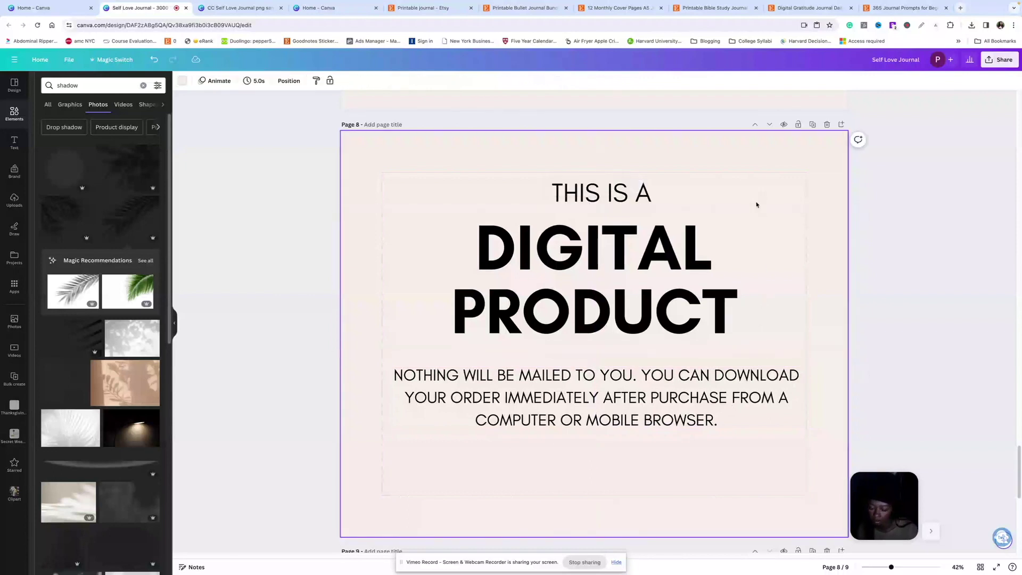
pyautogui.press('r')
pyautogui.moveTo(595, 334); pyautogui.dragTo(442, 234)
pyautogui.moveTo(506, 296); pyautogui.dragTo(817, 491)
pyautogui.click(222, 81)
pyautogui.click(130, 150)
pyautogui.moveTo(816, 326); pyautogui.dragTo(845, 327)
pyautogui.click(558, 81)
pyautogui.click(125, 169)
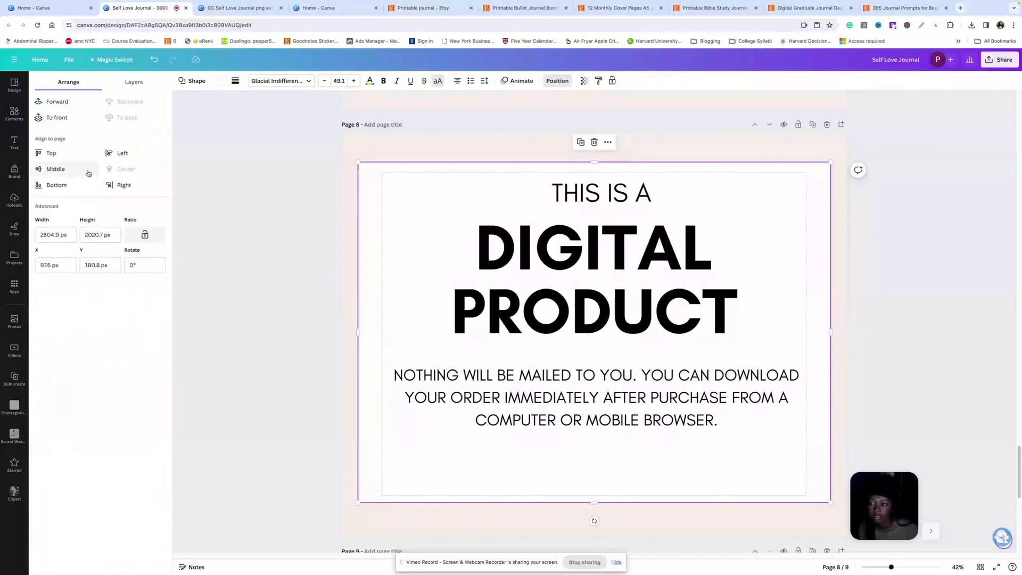
pyautogui.click(235, 80)
pyautogui.click(322, 103)
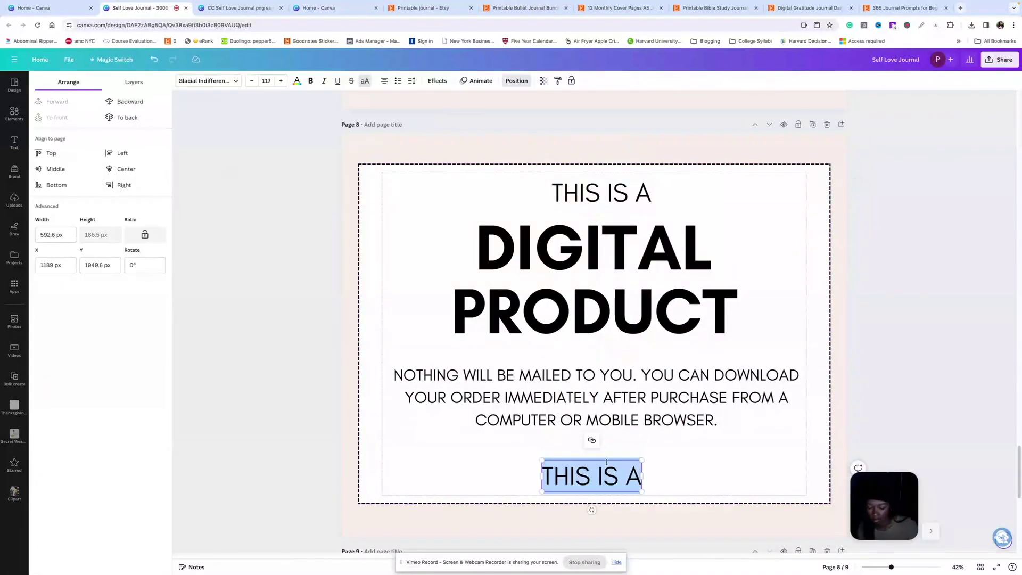
# Step: Add 'Thank you!' in the Halimum script font without all caps
pyautogui.write('Thank you')
pyautogui.click(364, 81)
pyautogui.write('!')
pyautogui.click(209, 81)
pyautogui.click(266, 298)
pyautogui.click(591, 476)
pyautogui.click(208, 81)
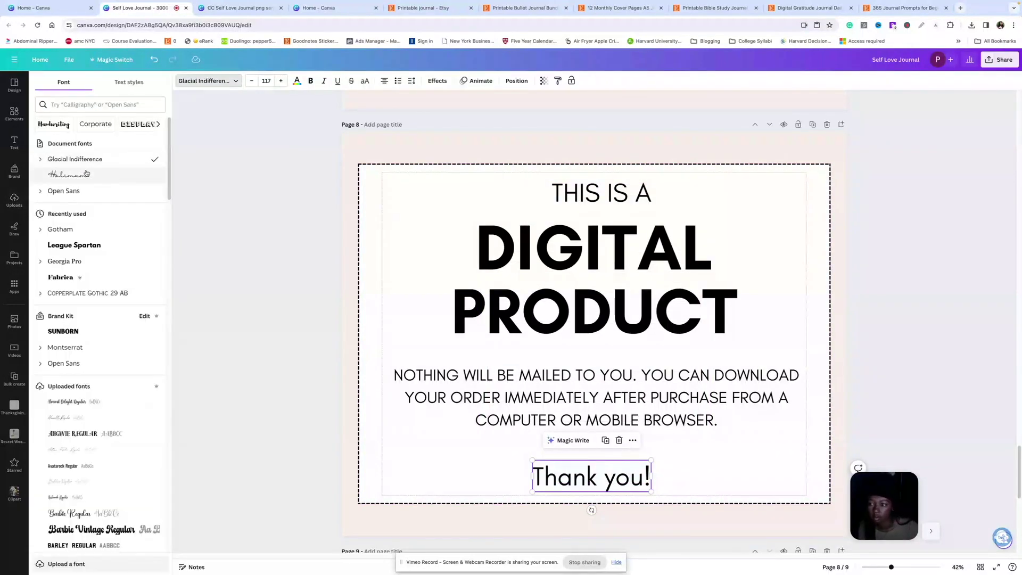
pyautogui.click(86, 174)
pyautogui.click(596, 396)
pyautogui.click(513, 81)
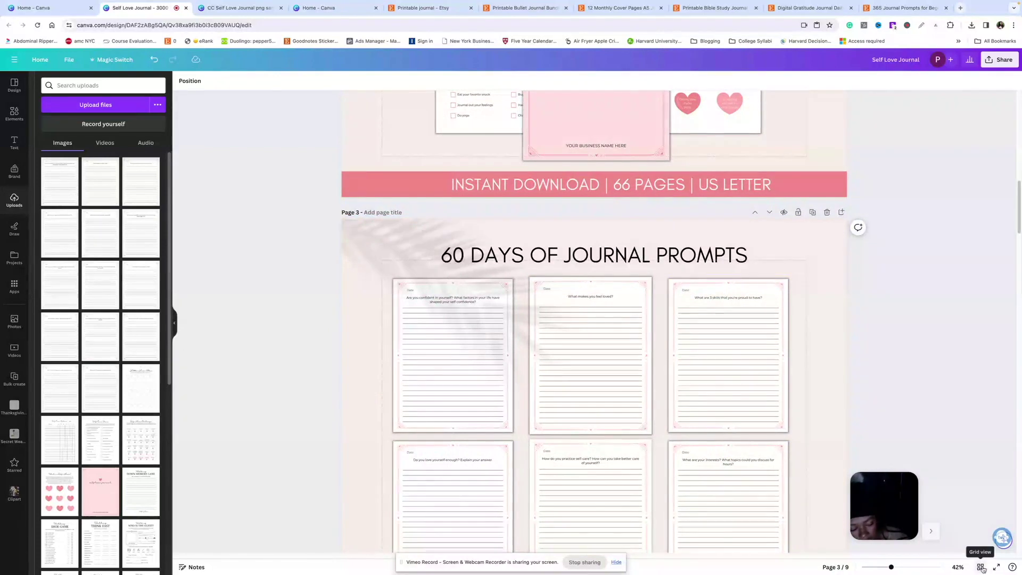
# Step: Switch to grid view and select the page 8 thumbnail to try moving it
pyautogui.click(982, 567)
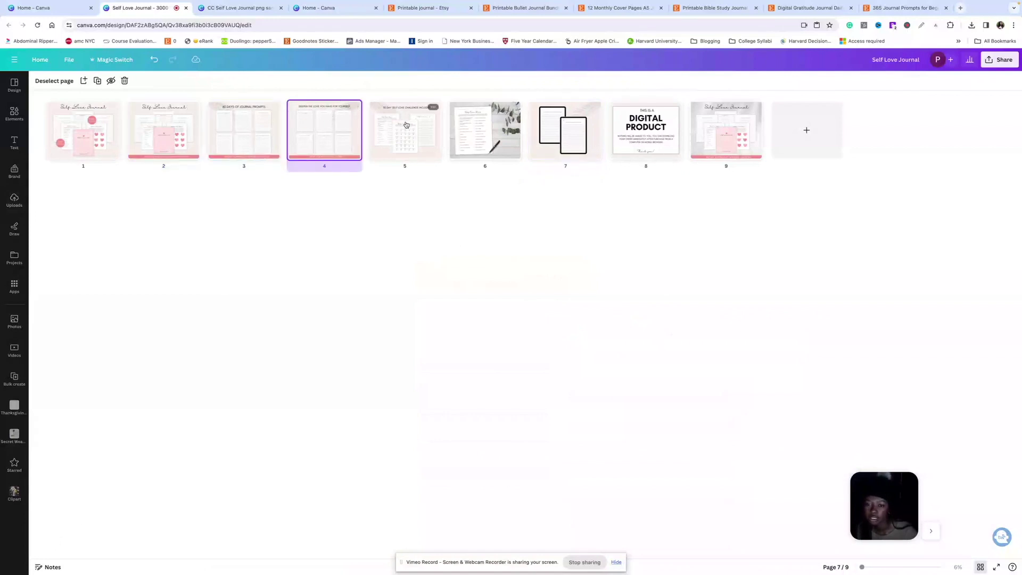
pyautogui.click(644, 136)
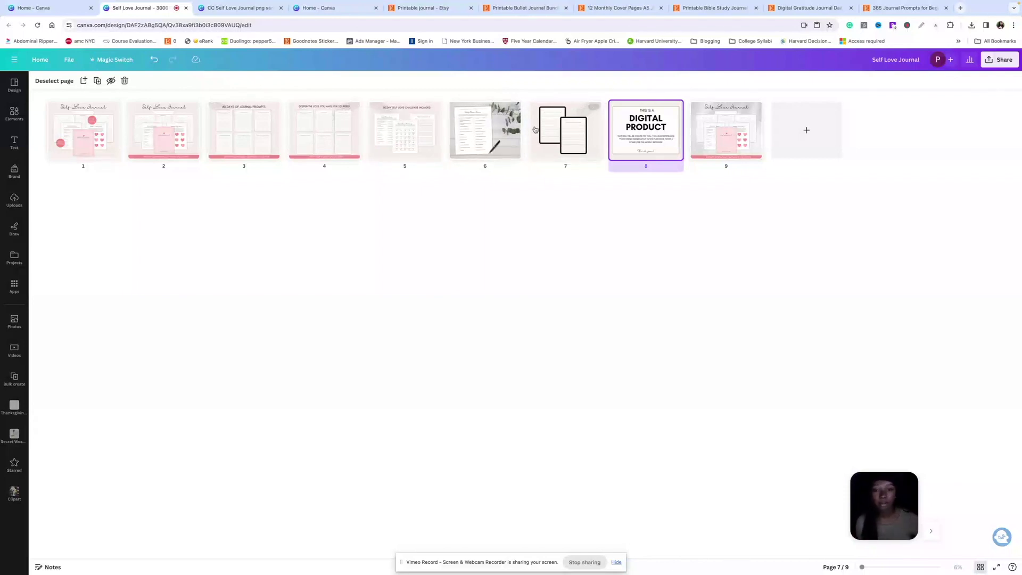
pyautogui.moveTo(658, 149); pyautogui.dragTo(655, 152)
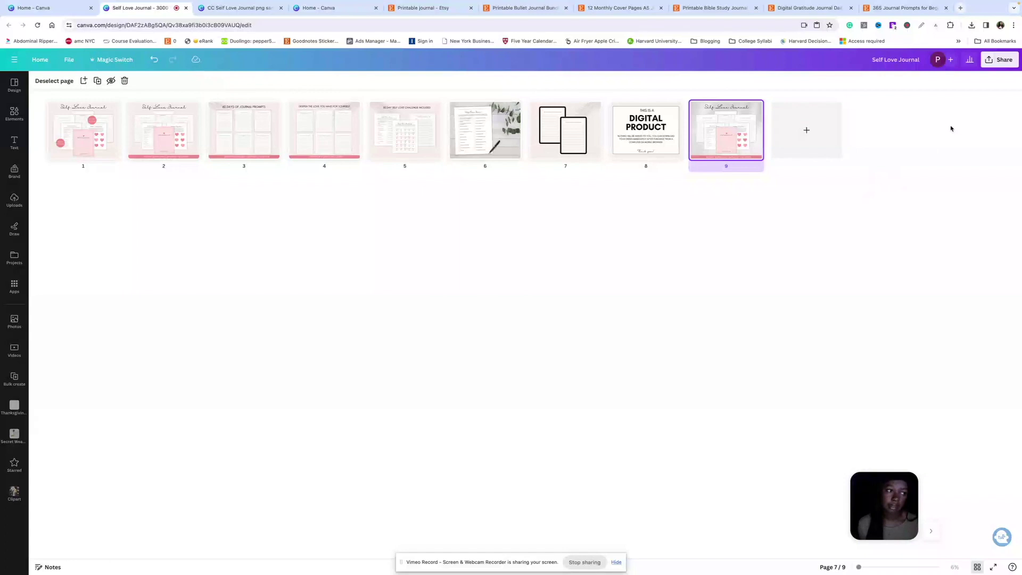
# Step: Check the Share download settings, then close them
pyautogui.click(991, 67)
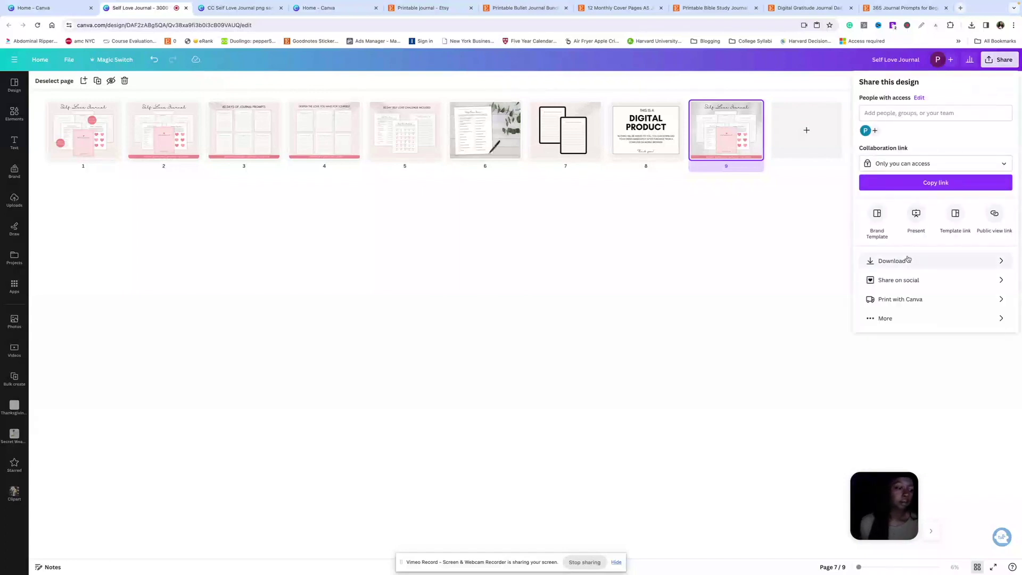
pyautogui.click(890, 260)
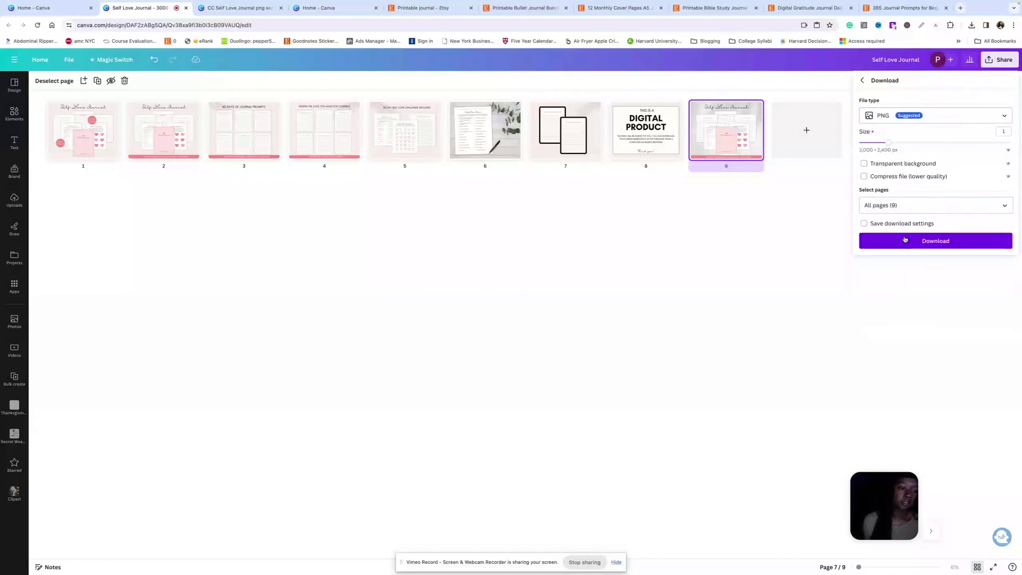
pyautogui.moveTo(749, 179); pyautogui.dragTo(779, 238)
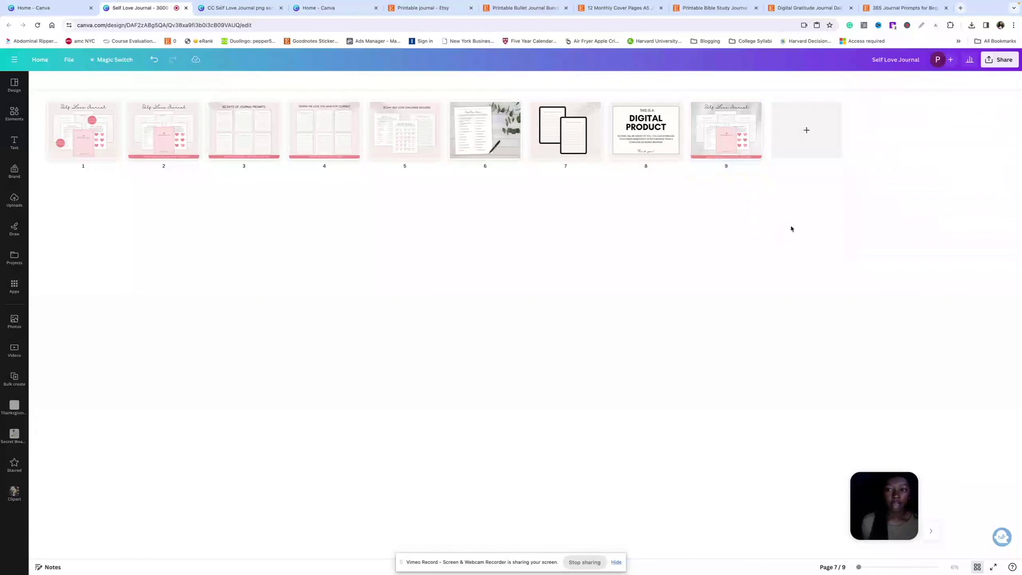
# Step: Move the Self Love Journal collage to page 3 so the DIGITAL PRODUCT notice ends last
pyautogui.click(173, 142)
pyautogui.keyDown('shift'); pyautogui.click(643, 134); pyautogui.keyUp('shift')
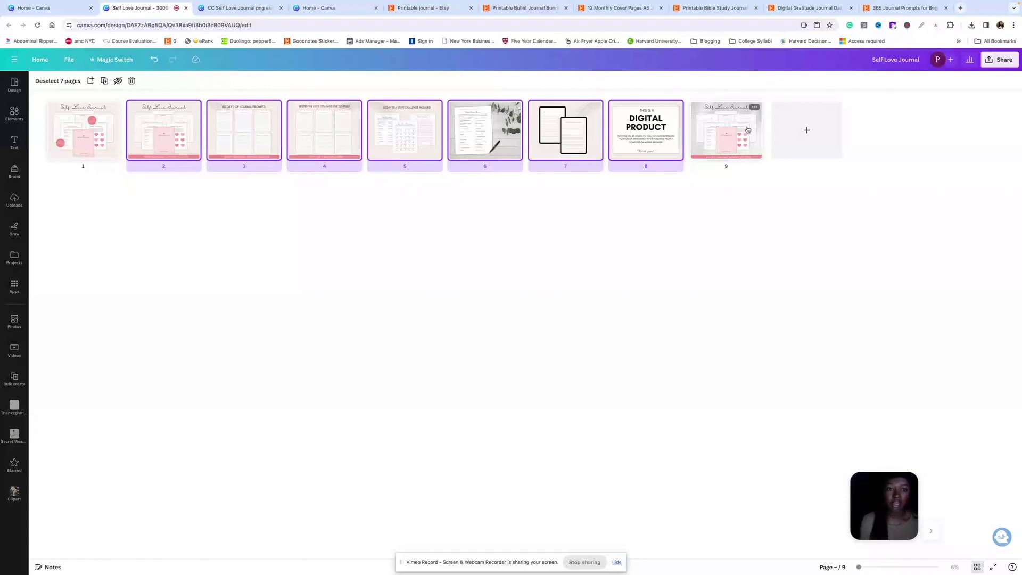
pyautogui.moveTo(645, 120); pyautogui.dragTo(217, 159)
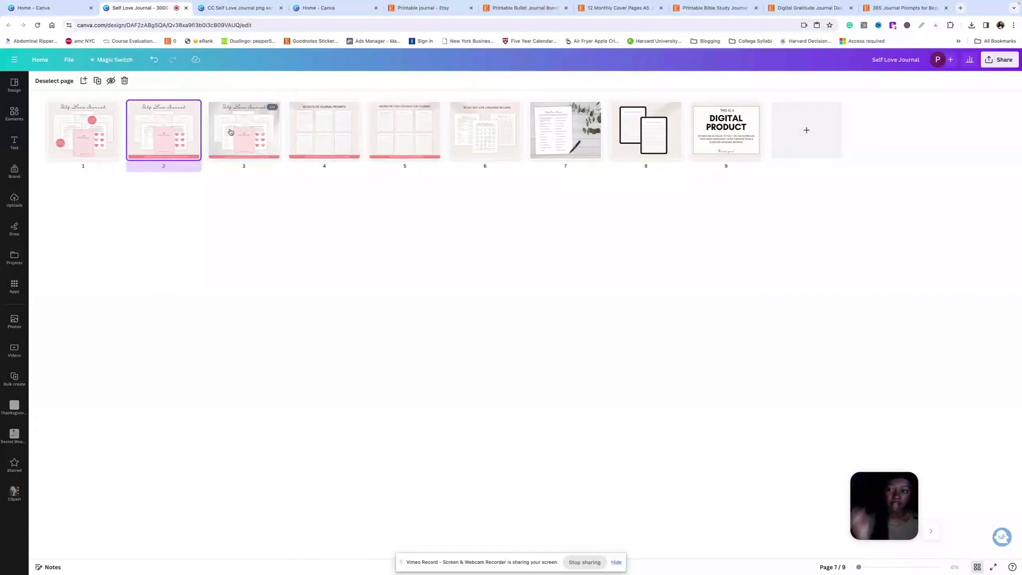
# Step: Return to the editor and scroll down to the DEEPEN THE LOVE YOU HAVE FOR YOURSELF page
pyautogui.doubleClick(173, 133)
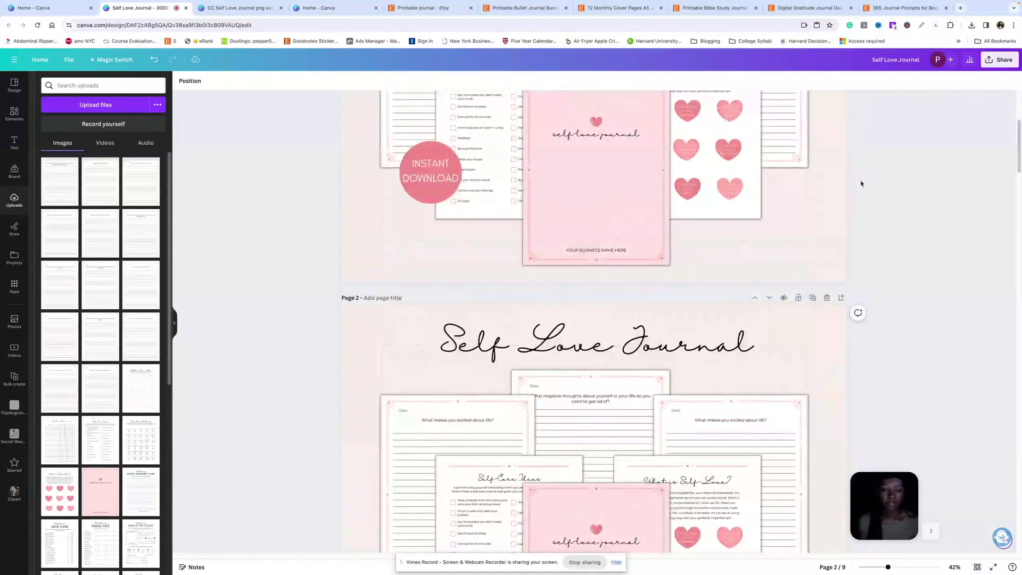
pyautogui.scroll(-8, 858, 186)
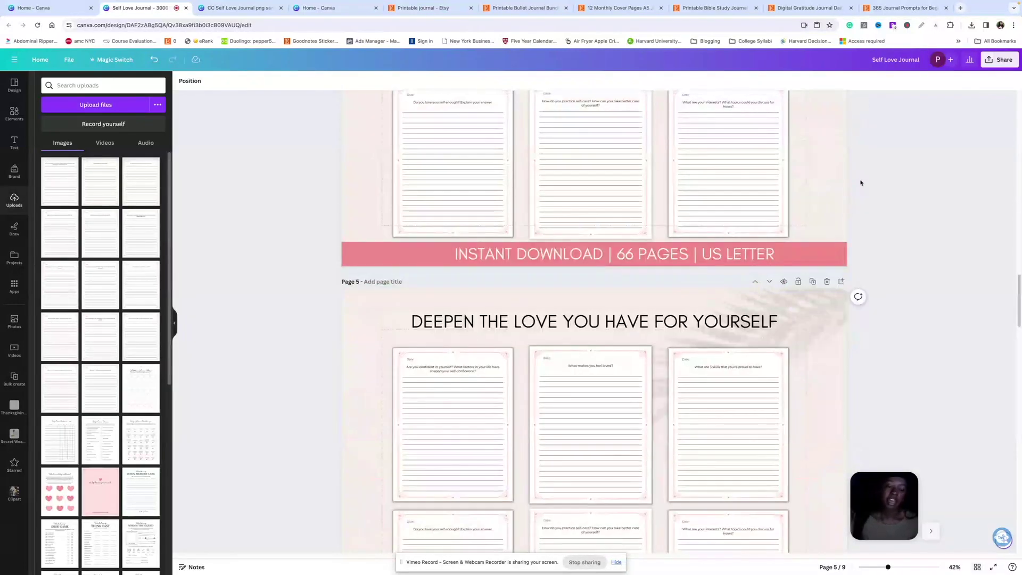
pyautogui.scroll(-1, 860, 184)
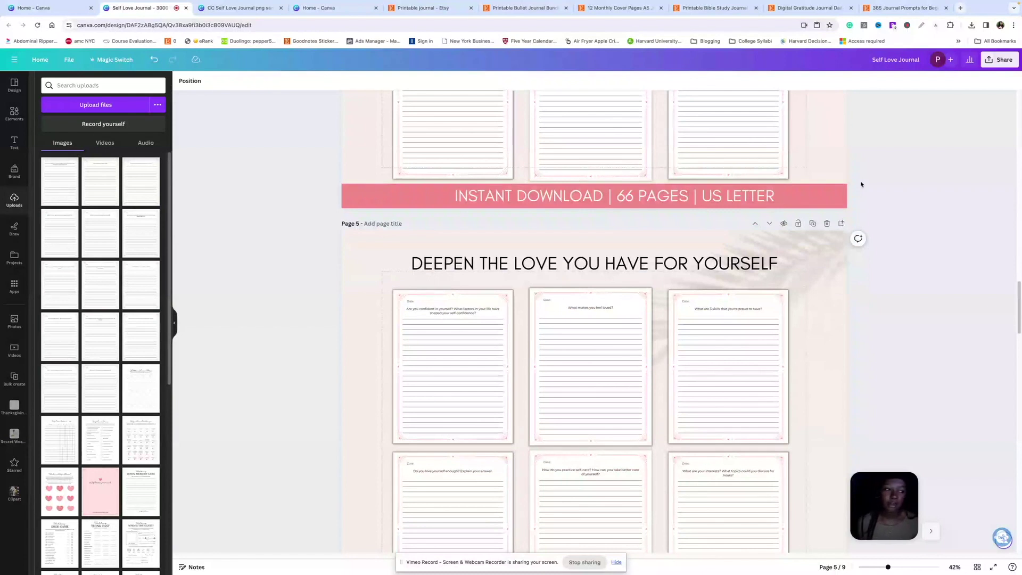